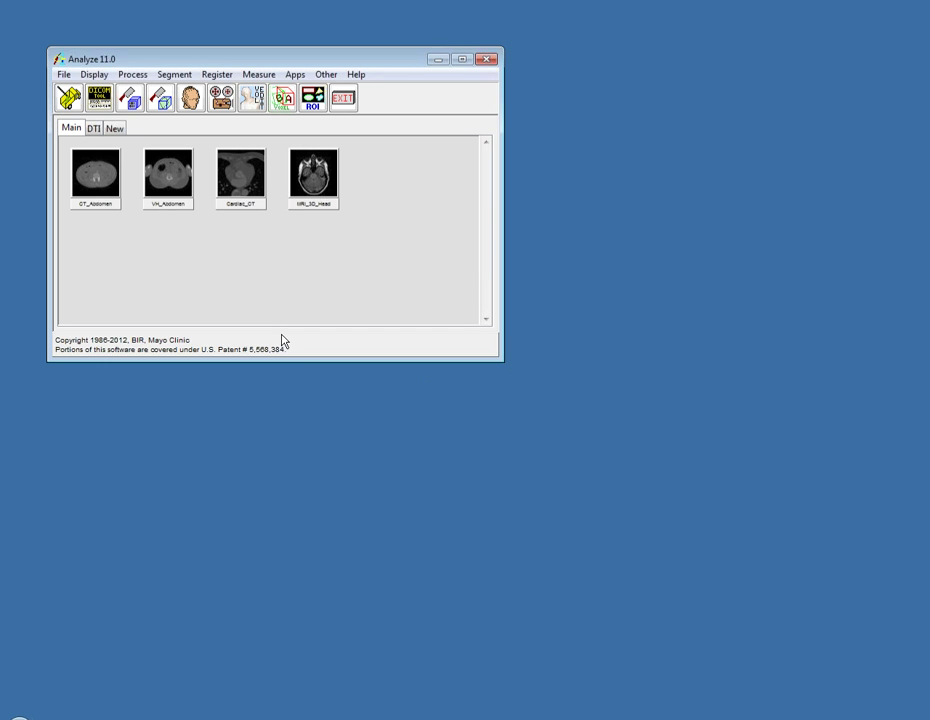
- Open the DICOM Tool and display the Cardiac CT patient's study and series
click(101, 104)
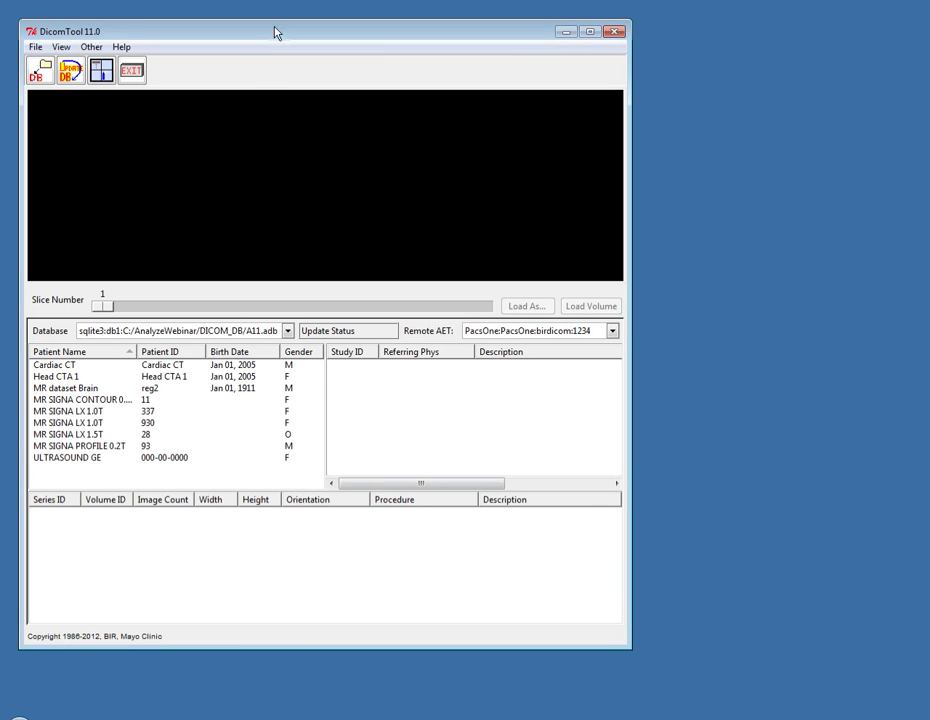
drag(276, 34, 339, 27)
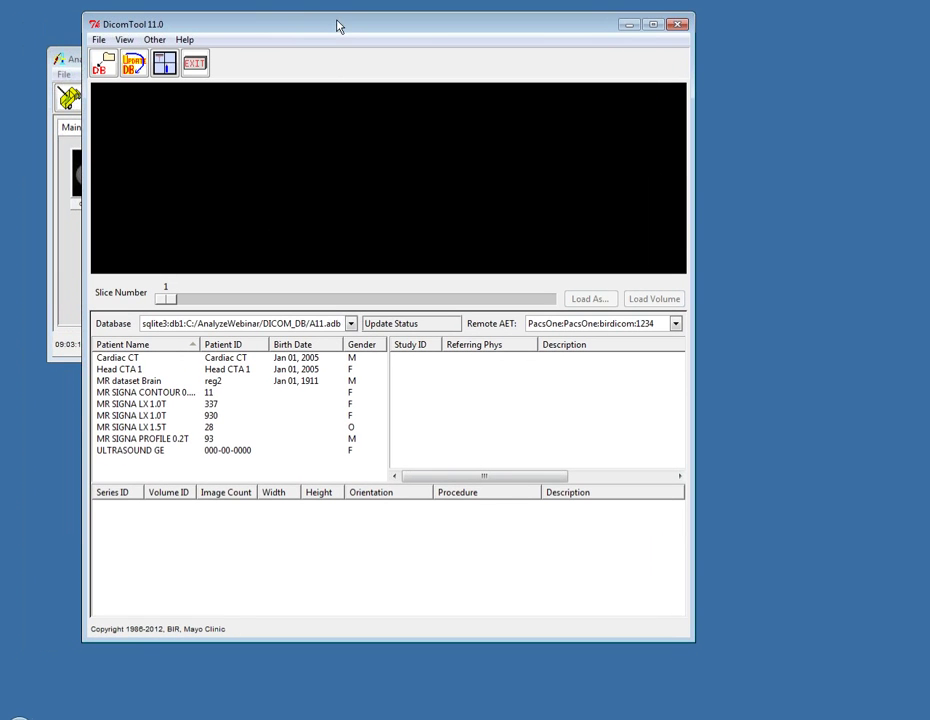
click(137, 359)
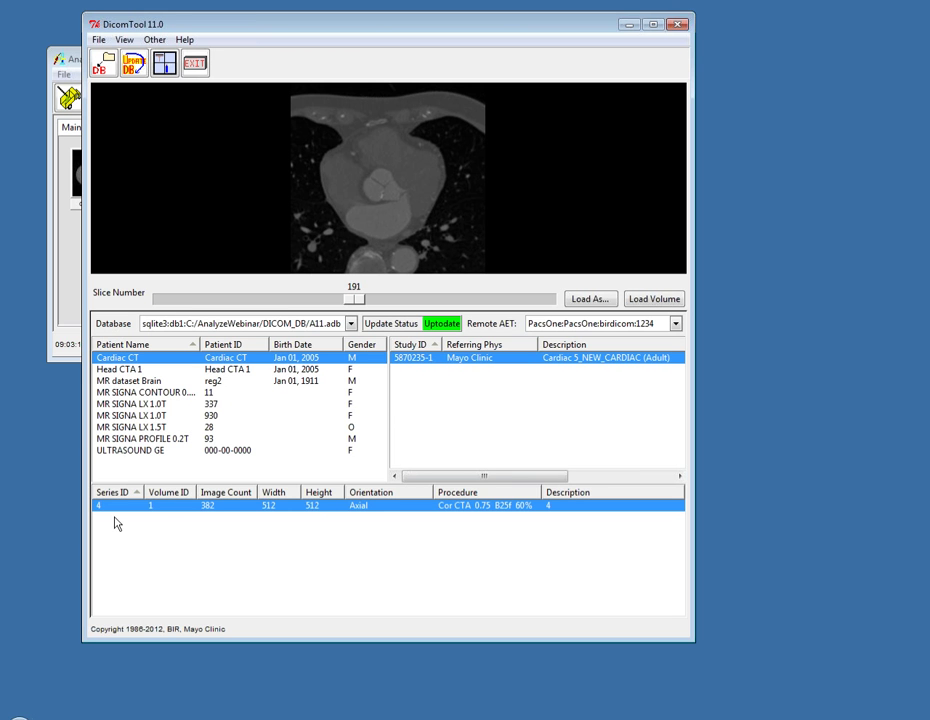
- Review the anonymization fields available for the Cardiac CT patient without applying any changes
right_click(136, 360)
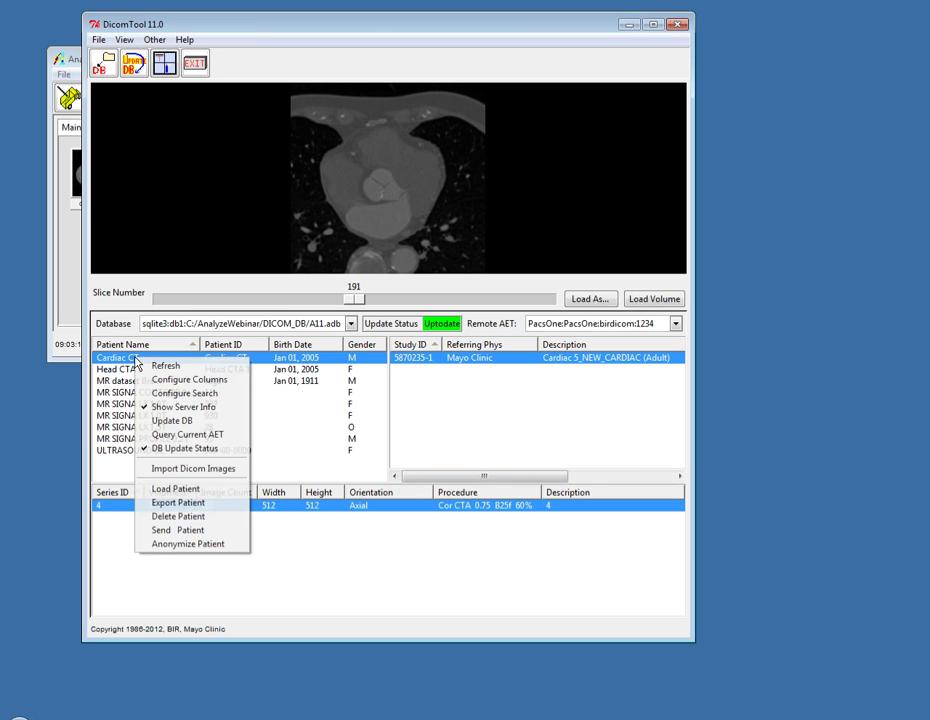
click(157, 544)
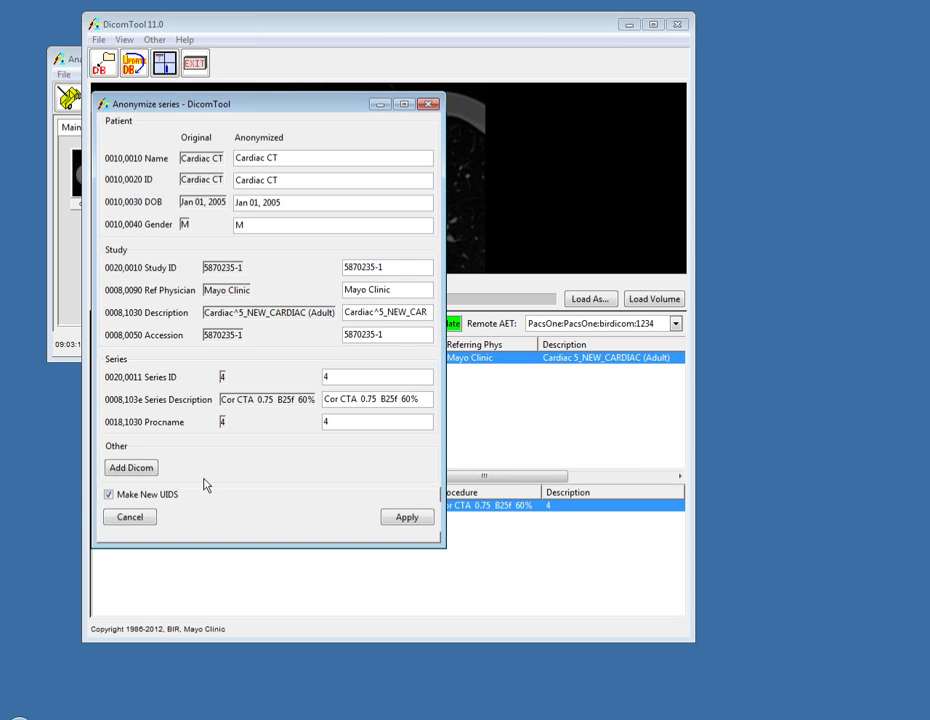
click(120, 519)
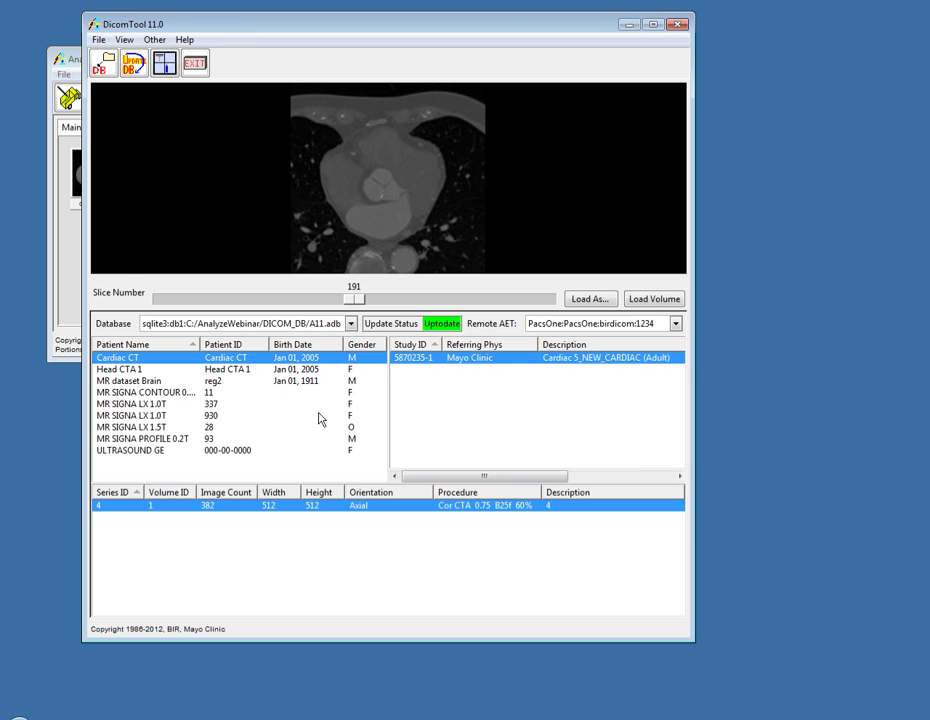
- Search the DICOM database for data with a date of import on 4/19/2012
right_click(141, 366)
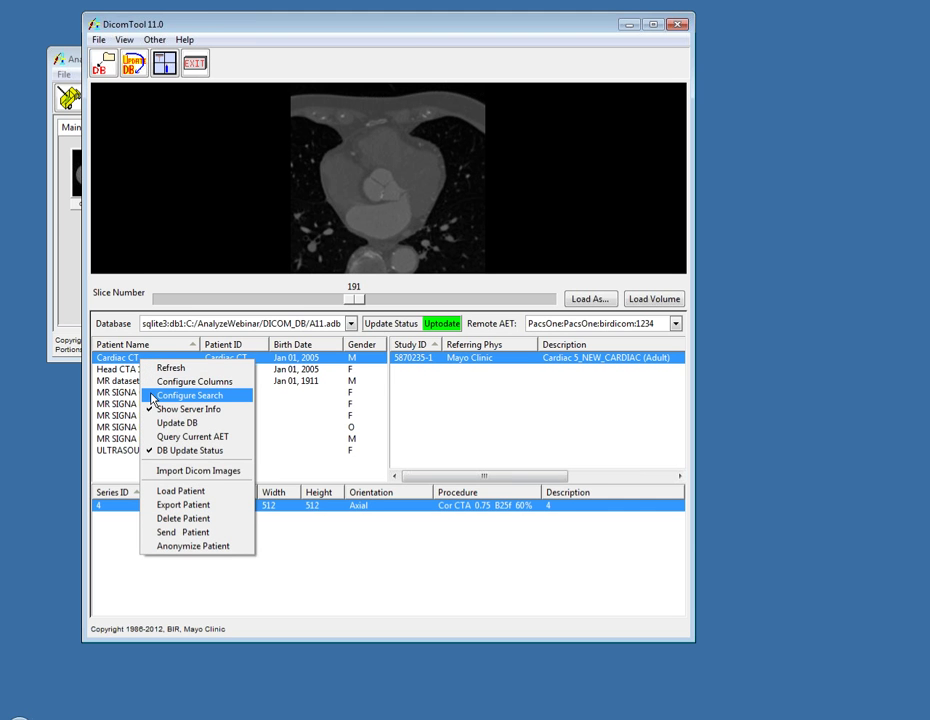
click(152, 399)
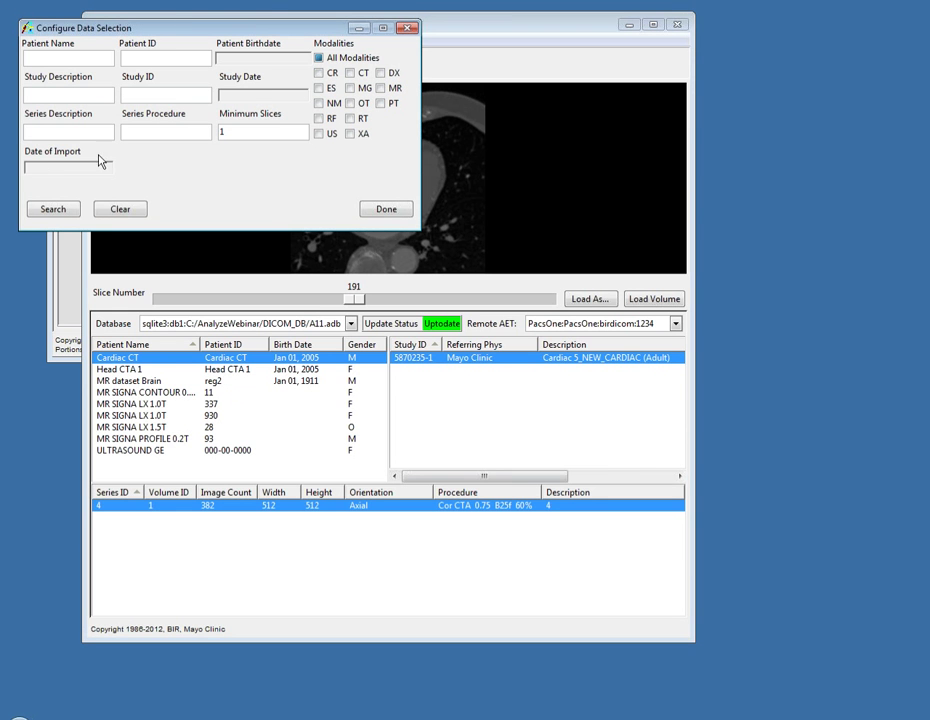
click(45, 176)
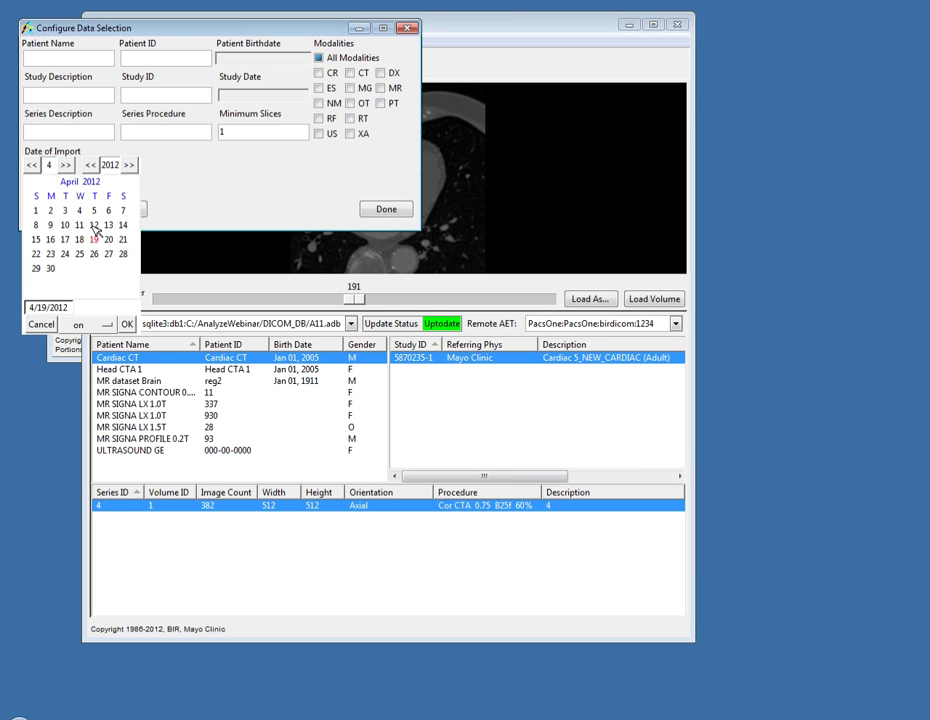
click(100, 324)
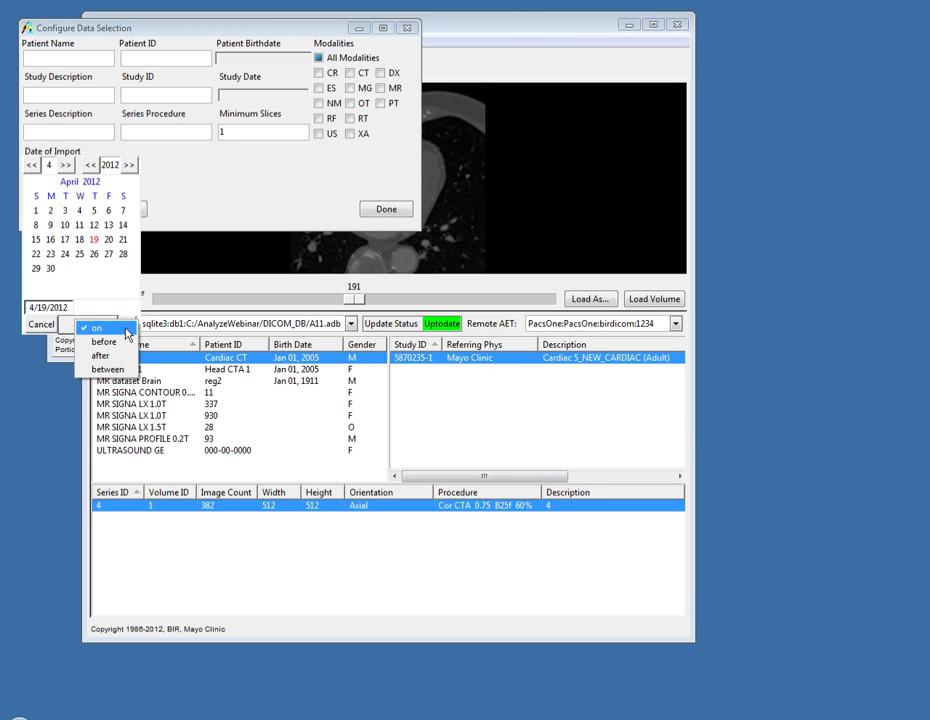
click(127, 292)
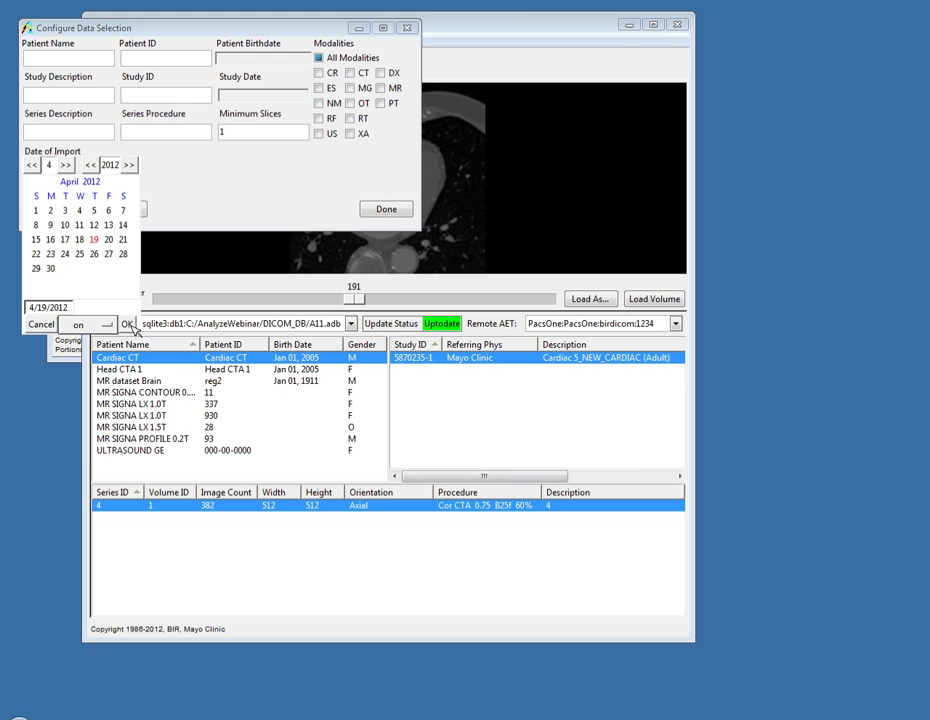
click(128, 324)
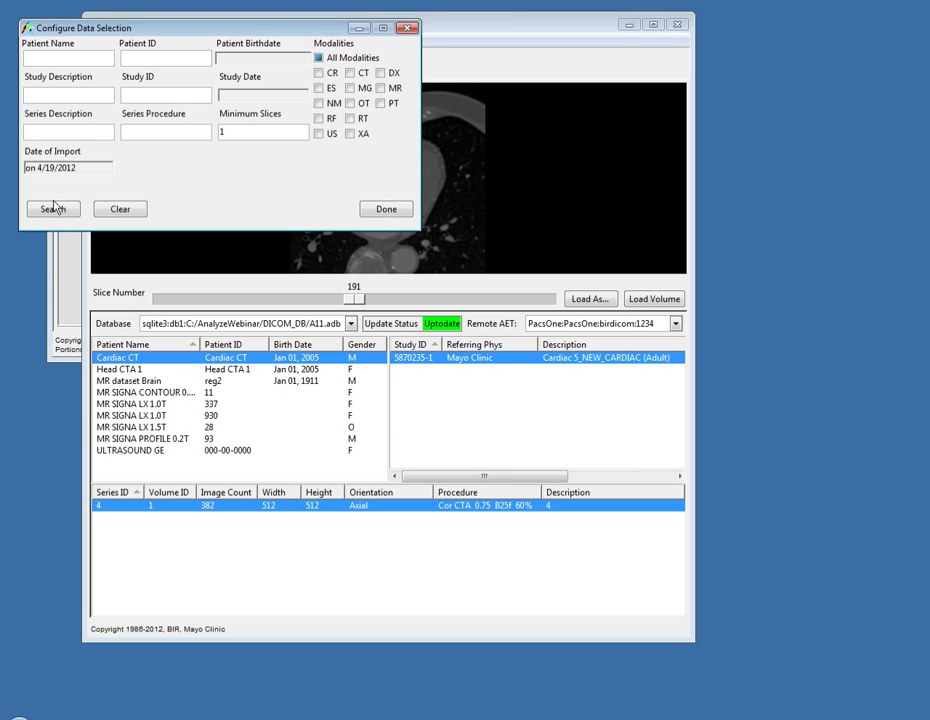
click(53, 211)
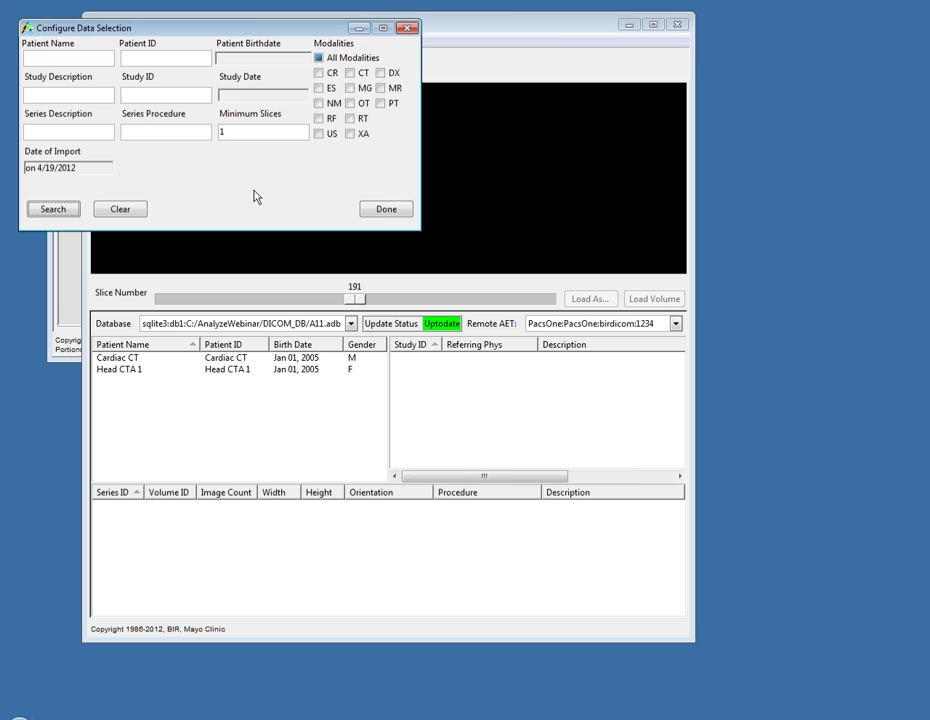
- Clear the search criteria to list all patients again and exit the DICOM Tool
click(128, 215)
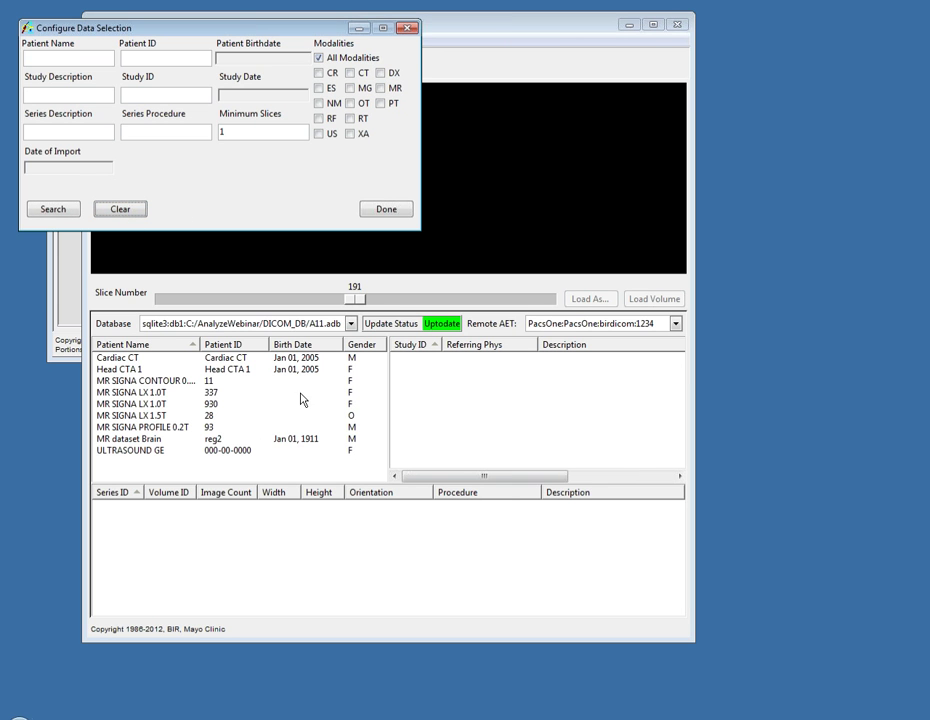
click(383, 209)
click(276, 357)
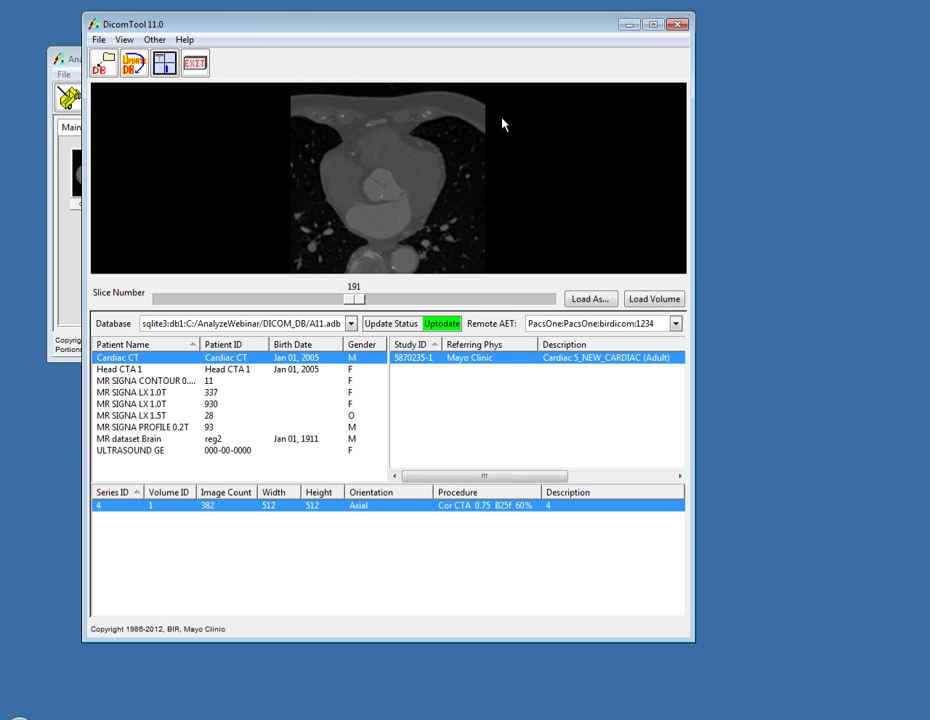
click(198, 64)
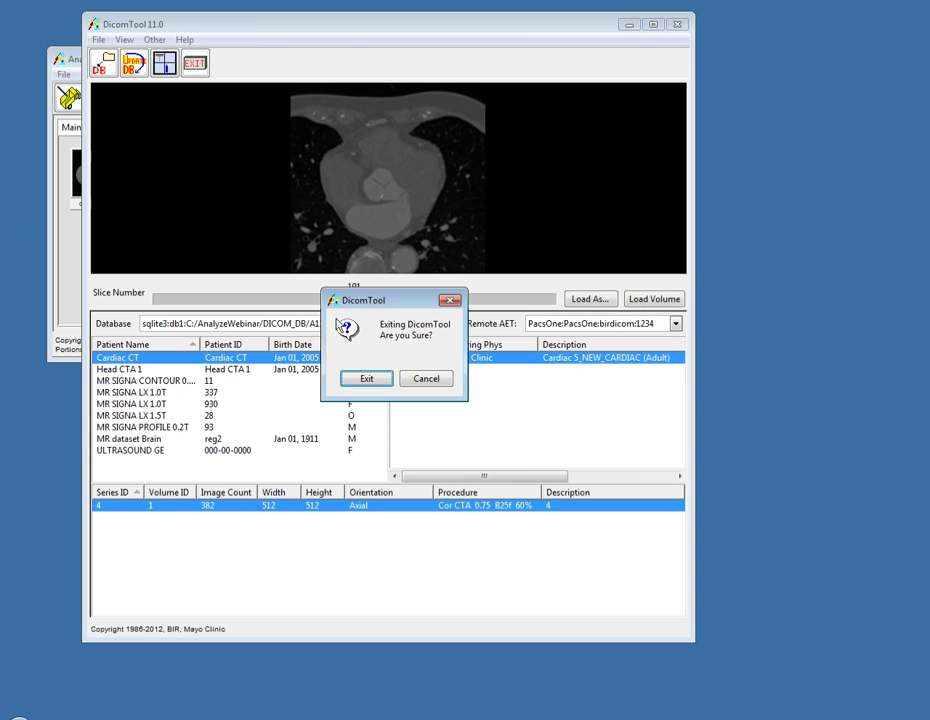
click(367, 380)
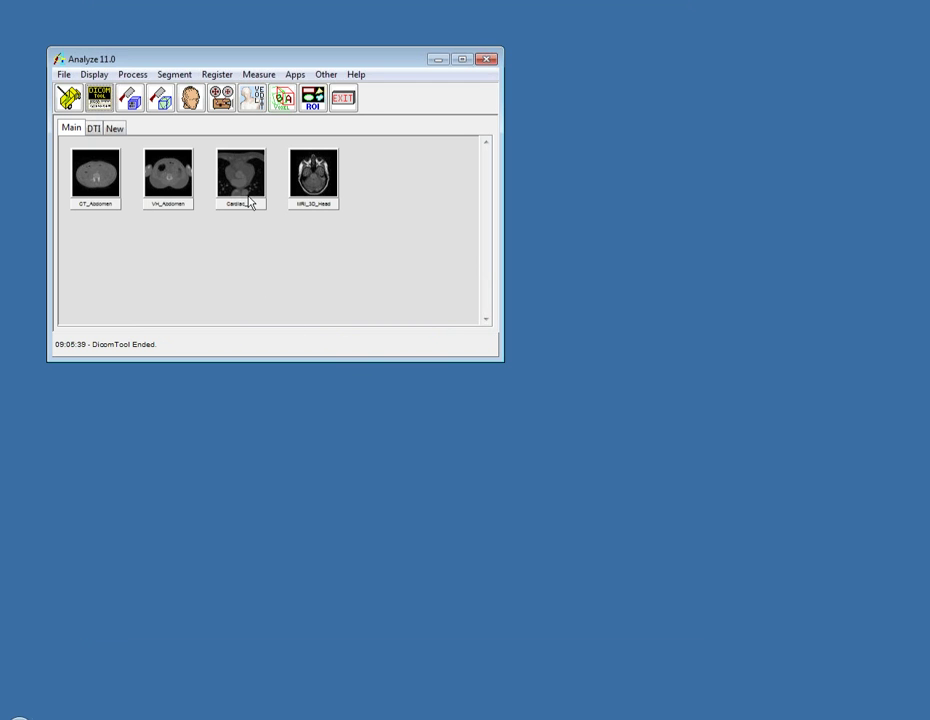
- Inspect the file information and DICOM header entries of the Cardiac_CT volume
click(249, 202)
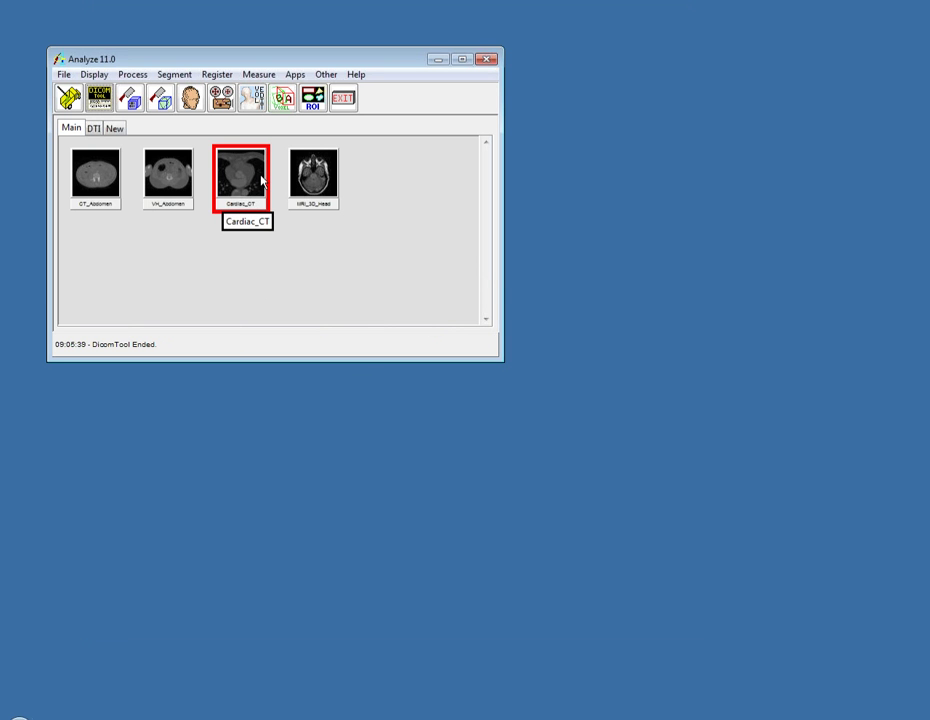
right_click(262, 180)
click(292, 200)
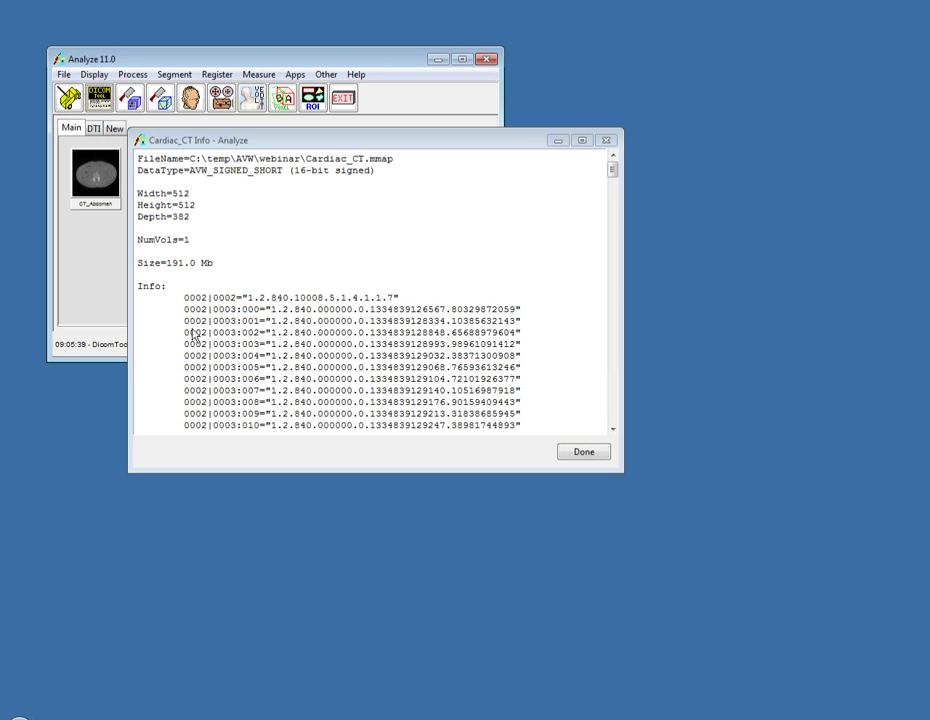
drag(186, 332, 532, 343)
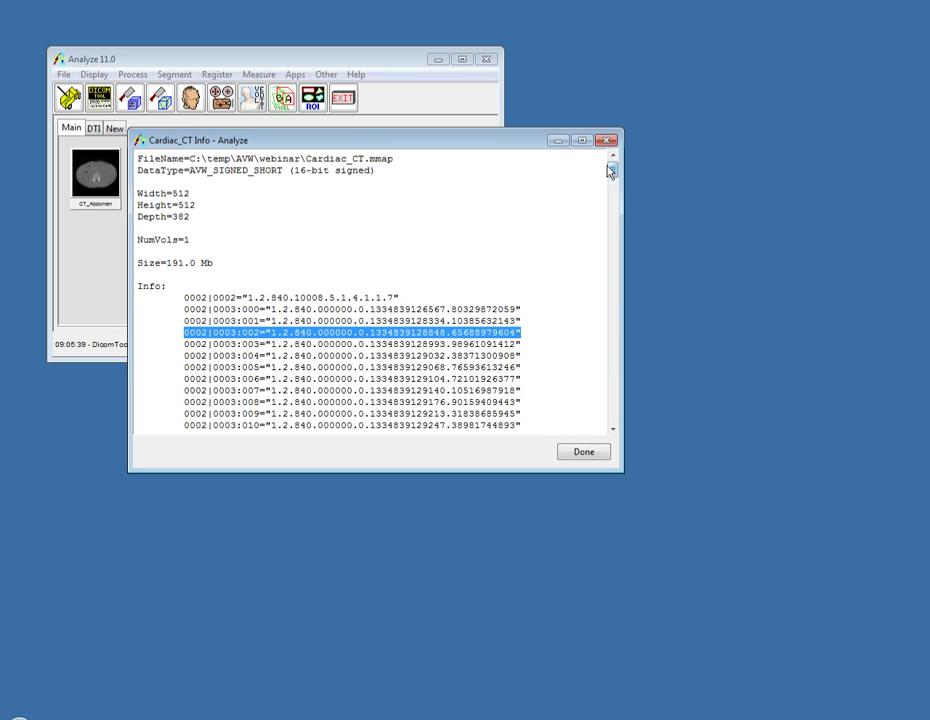
mouse_move(611, 172)
mouse_down()
mouse_move(627, 282)
mouse_move(613, 427)
mouse_move(639, 330)
mouse_move(656, 172)
mouse_move(621, 193)
mouse_up()
click(602, 454)
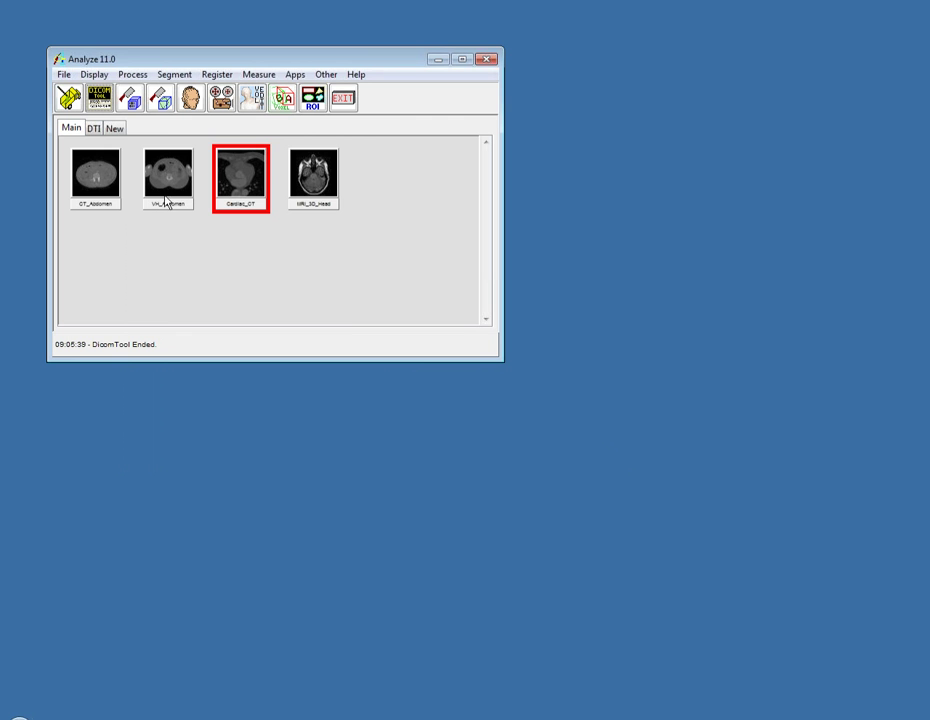
- Open the CT_Abdomen volume in Volume Render and bring up its render type settings
click(102, 181)
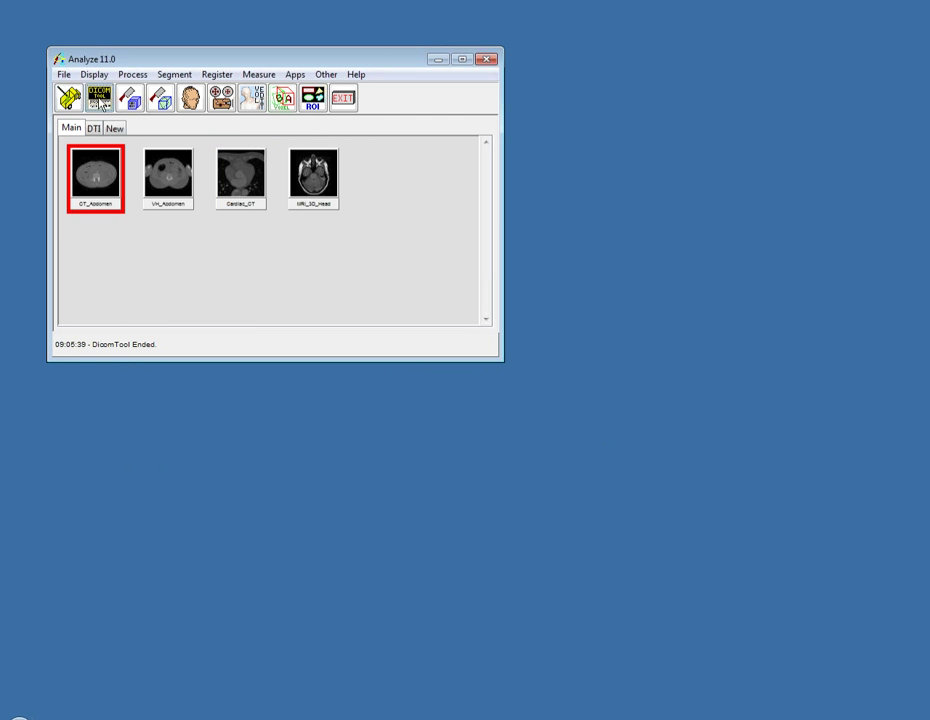
click(94, 74)
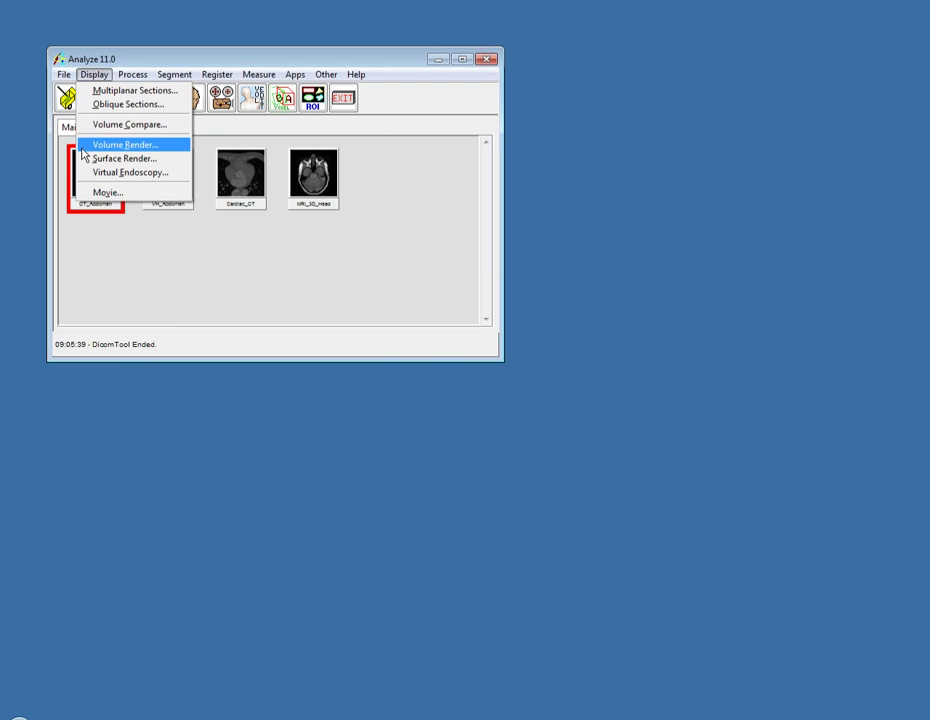
click(82, 145)
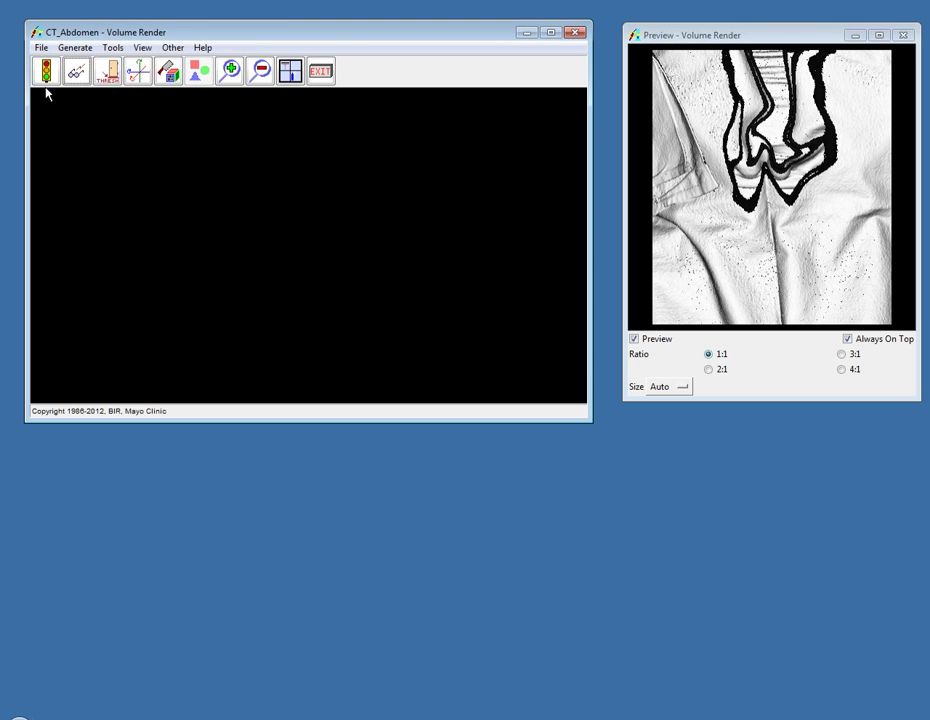
click(62, 50)
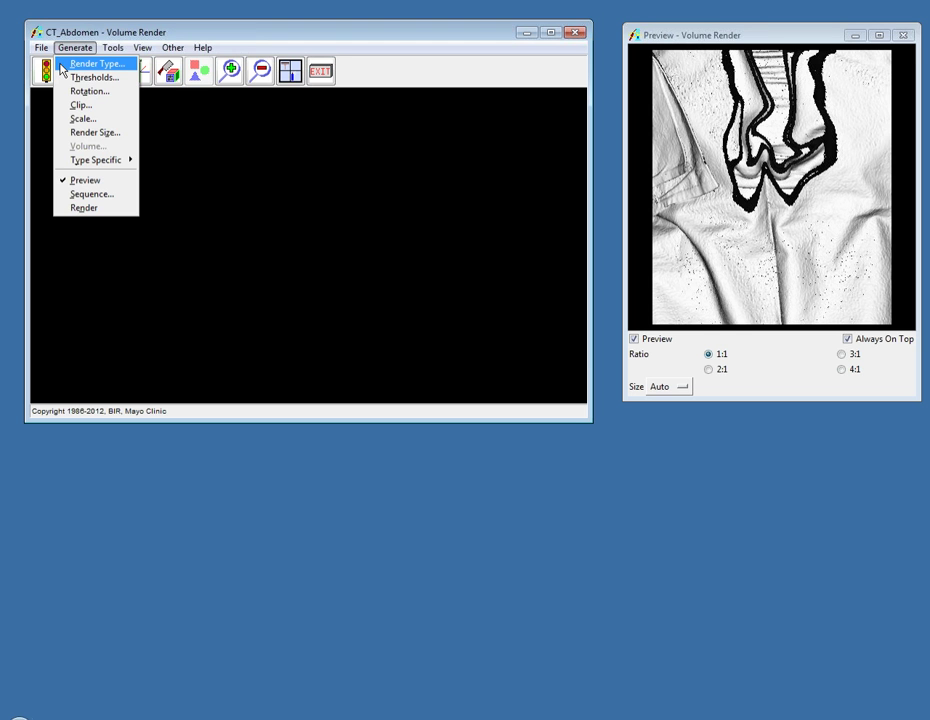
click(61, 65)
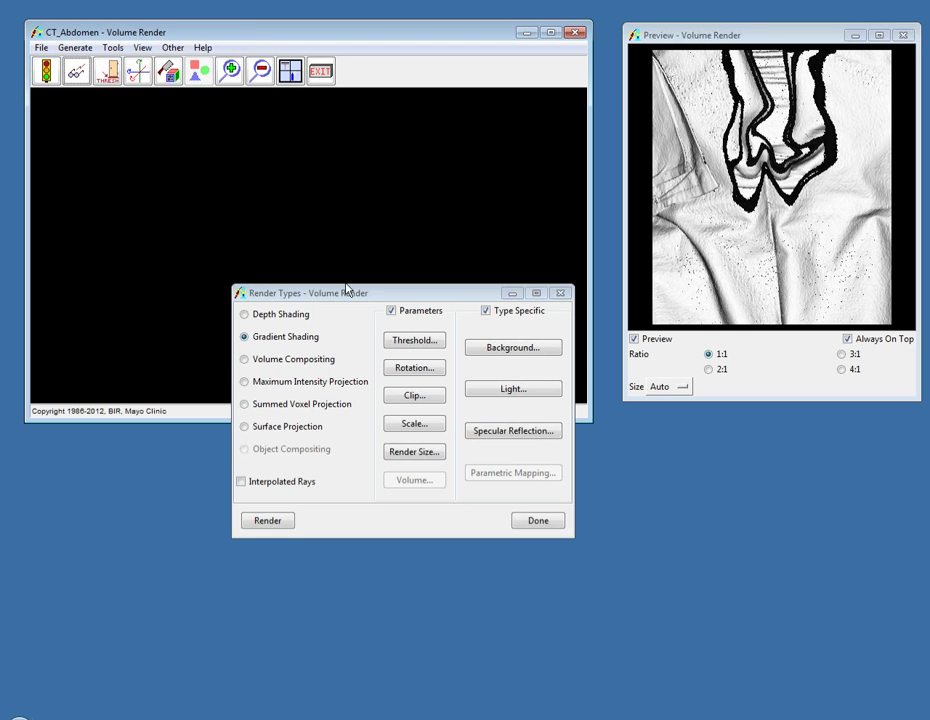
drag(347, 292, 341, 307)
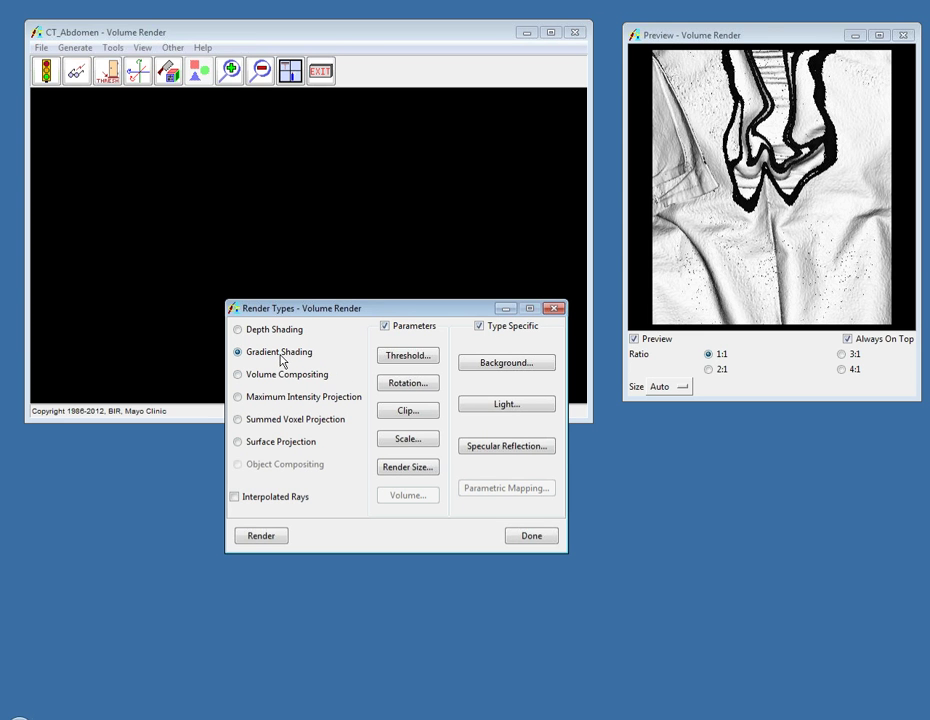
- Set the minimum threshold to -575 and render the abdomen with gradient shading
click(405, 357)
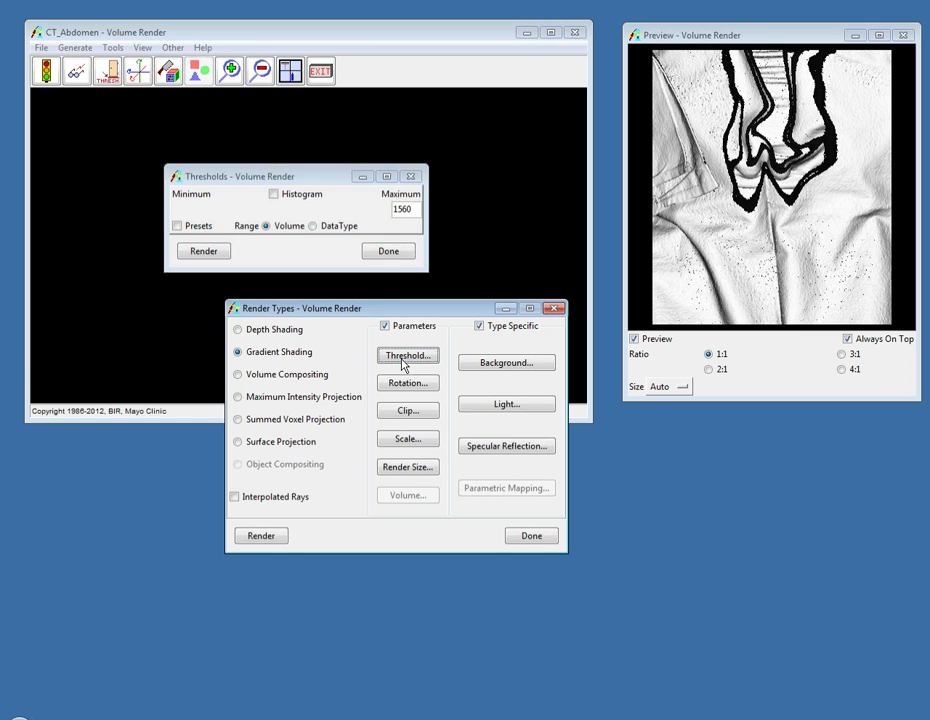
click(188, 215)
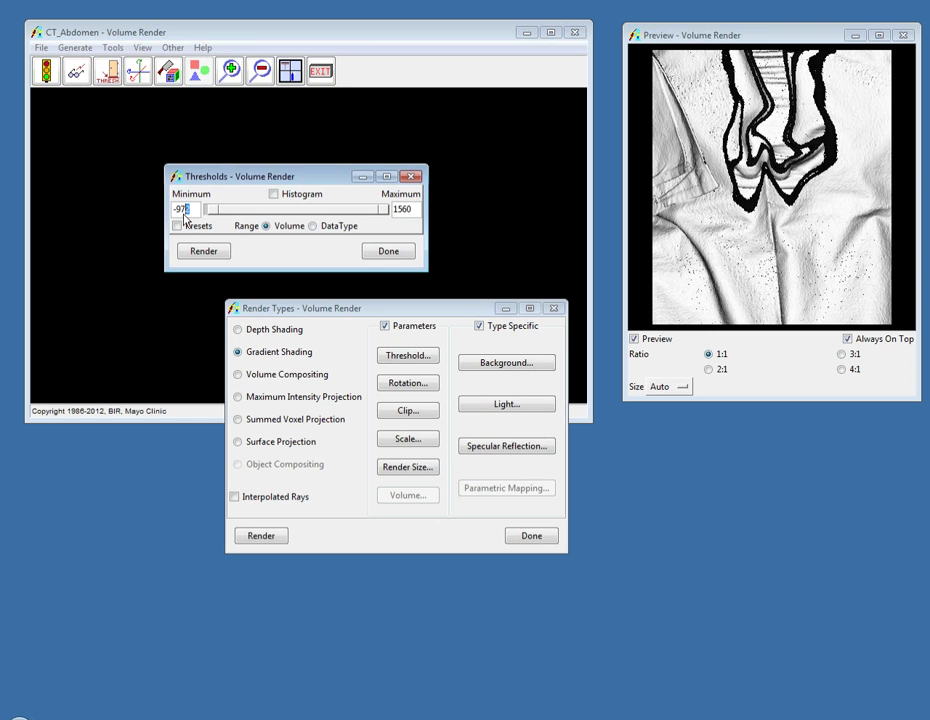
drag(176, 212, 311, 224)
text(-575)
key(Return)
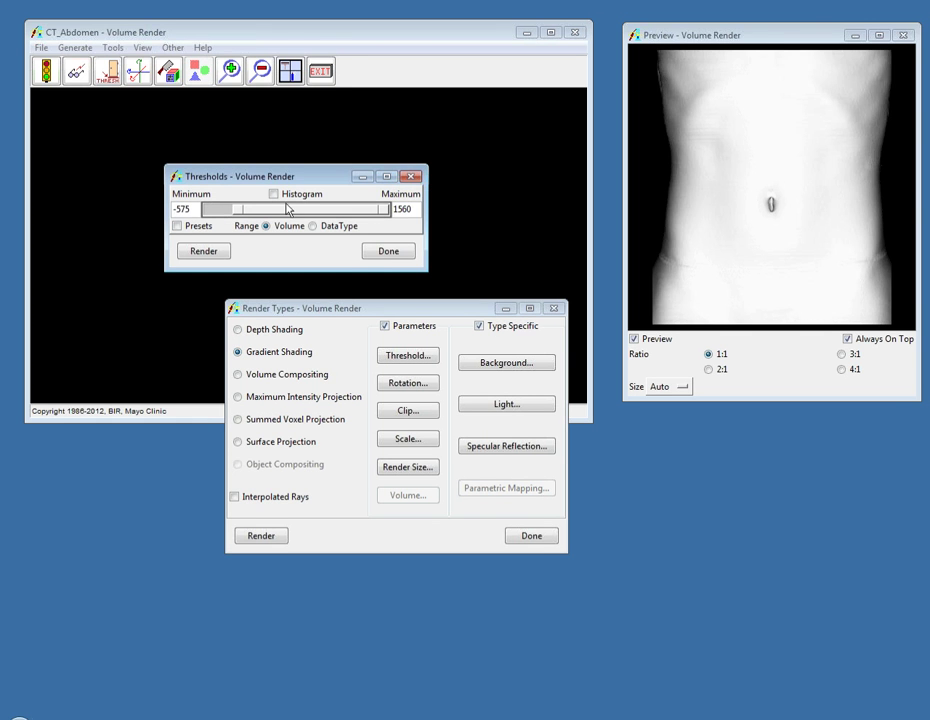
click(197, 256)
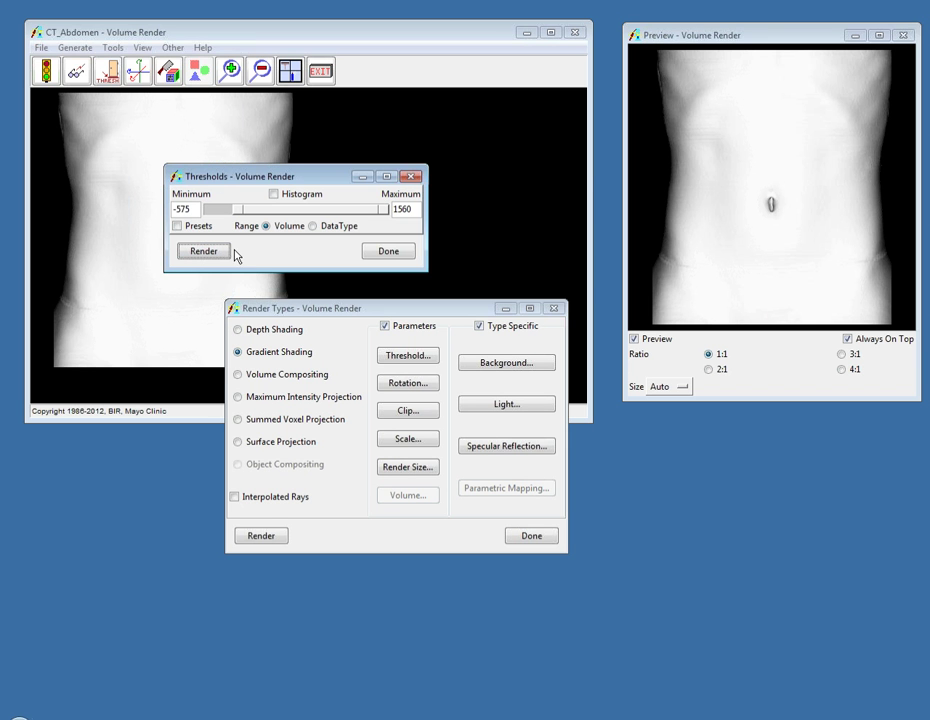
click(388, 253)
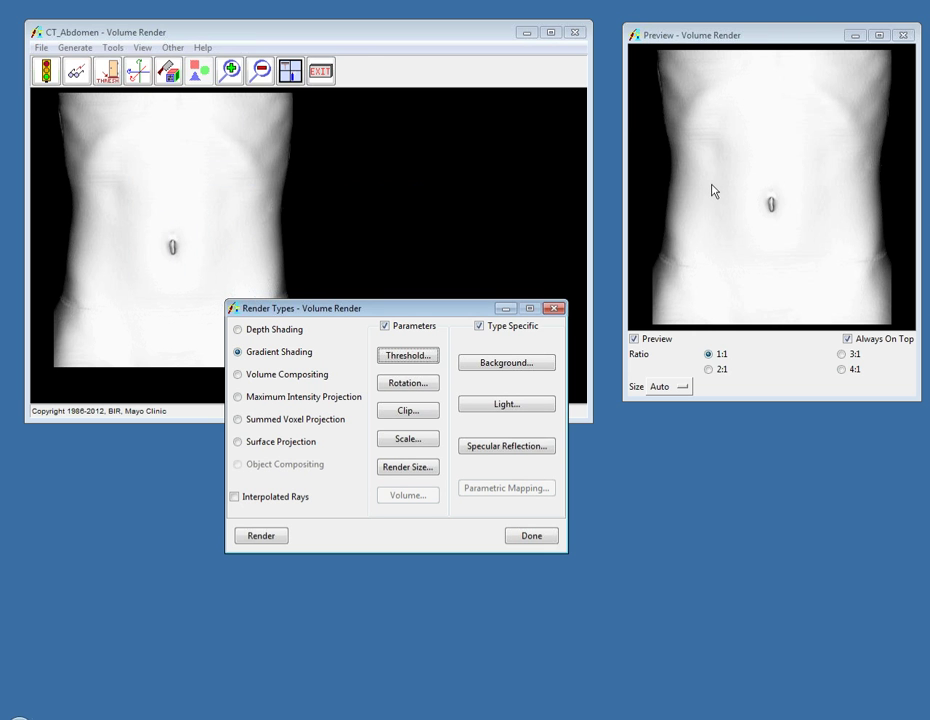
- Rotate the abdomen preview freehand, and restore and render the named Front view
mouse_move(716, 191)
mouse_down()
mouse_move(735, 210)
mouse_move(838, 216)
mouse_move(745, 228)
mouse_up()
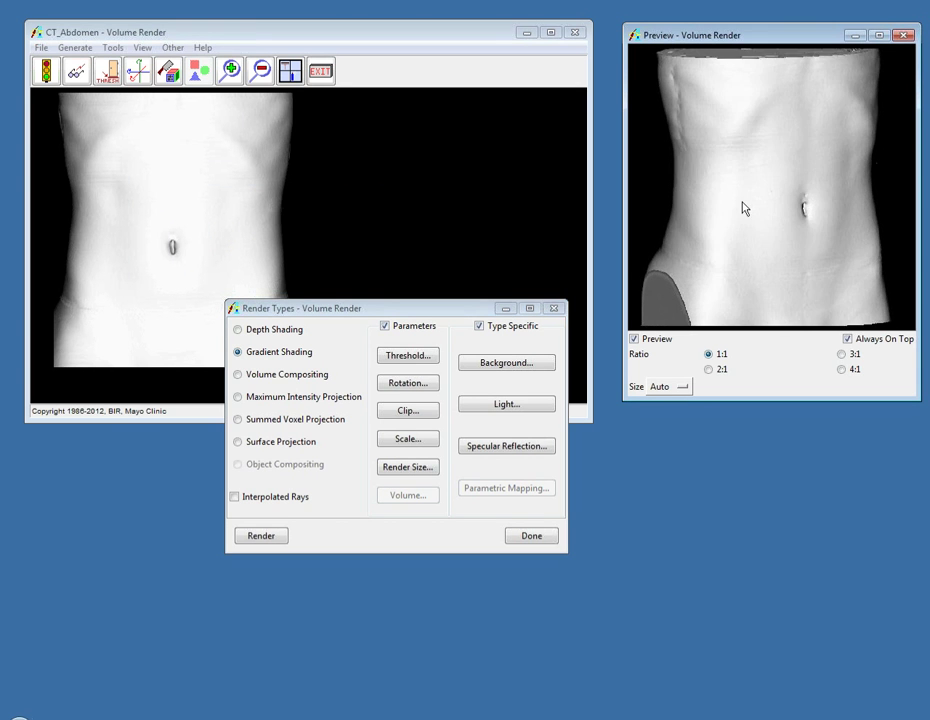
drag(802, 261, 826, 250)
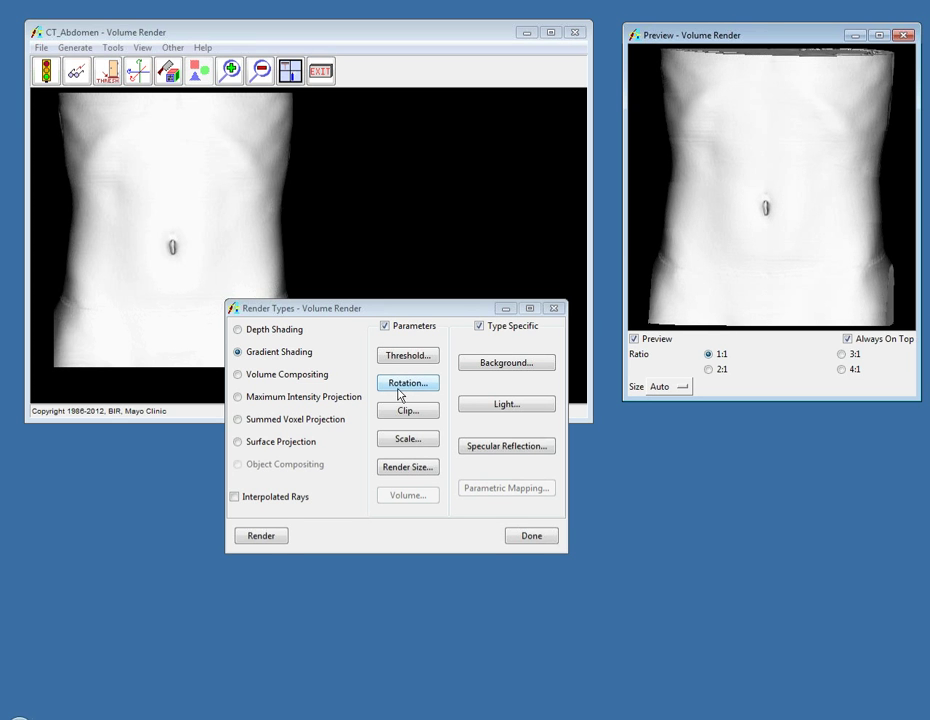
click(399, 388)
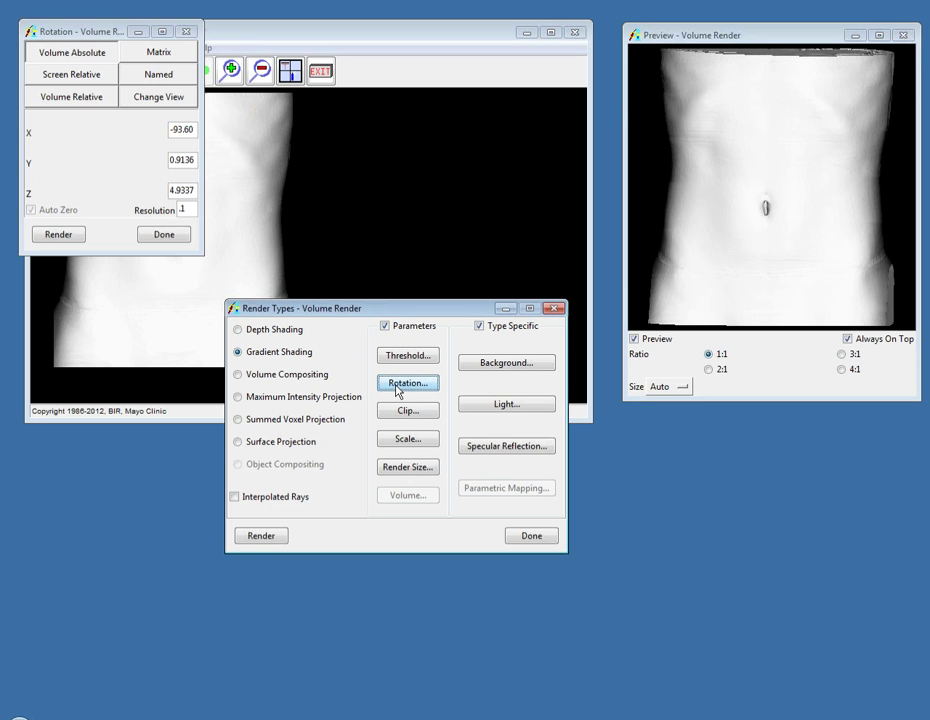
click(130, 80)
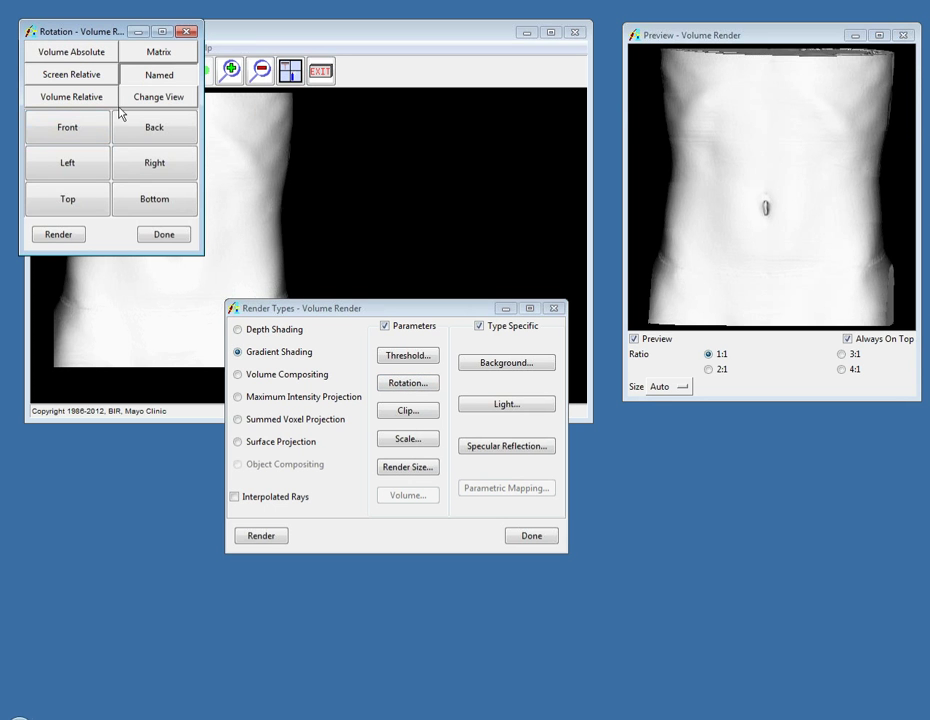
click(94, 126)
click(36, 238)
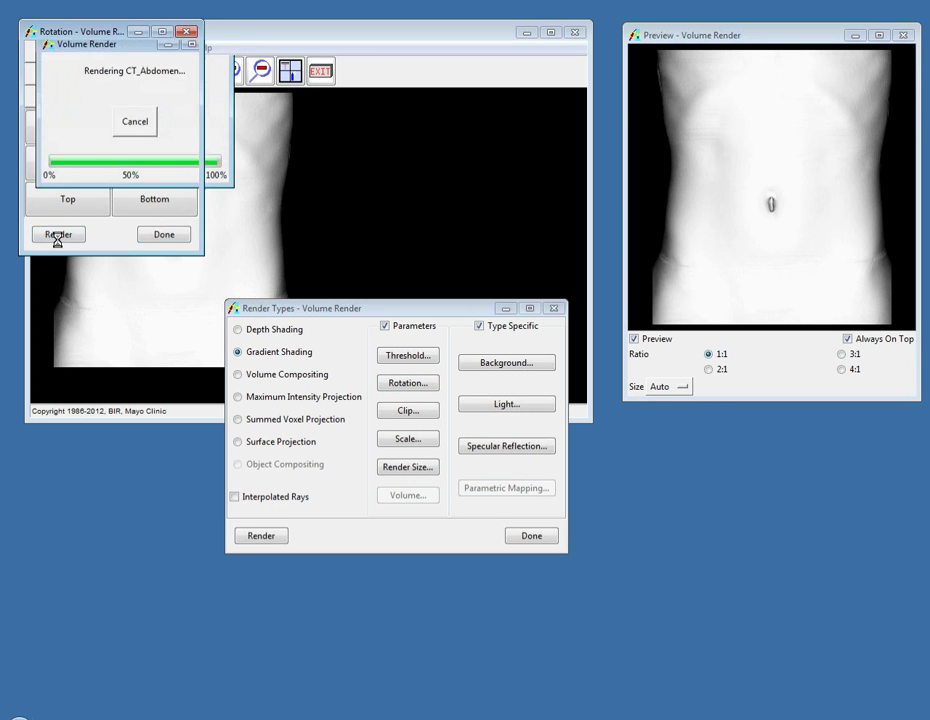
click(156, 236)
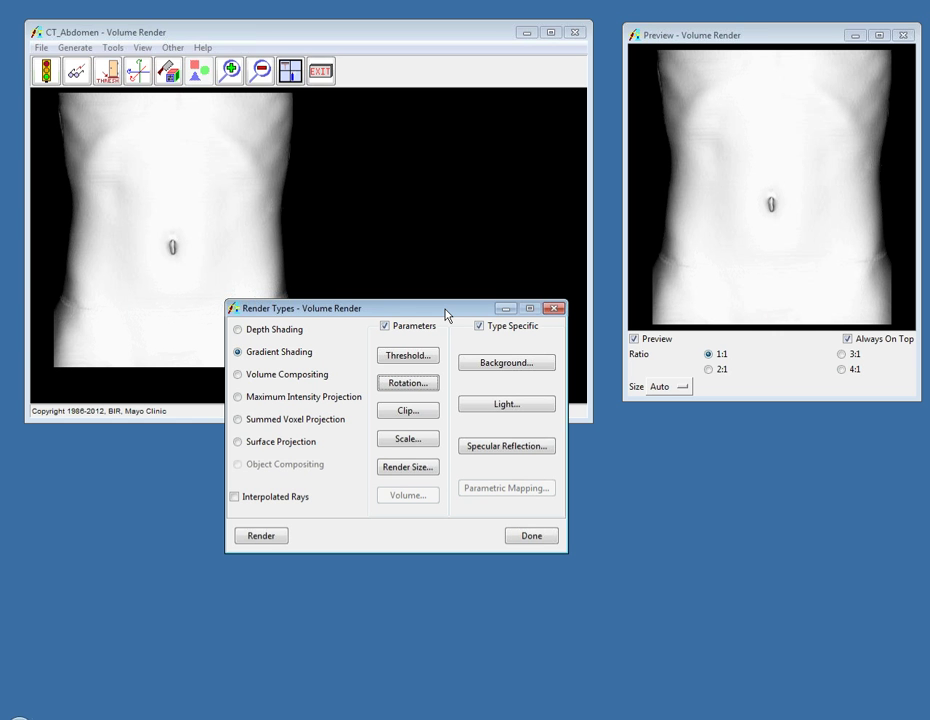
- Switch to Volume Compositing, load the CT_Abdomen.tmap tissue map from the AnalyzeWebinar folder, and render the abdomen
click(314, 375)
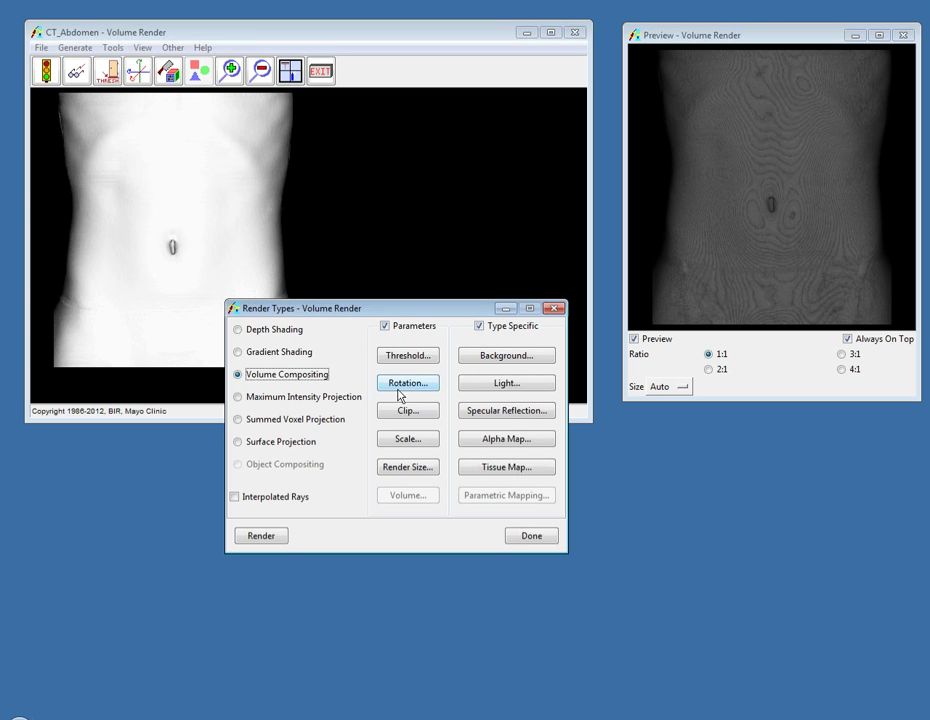
click(503, 469)
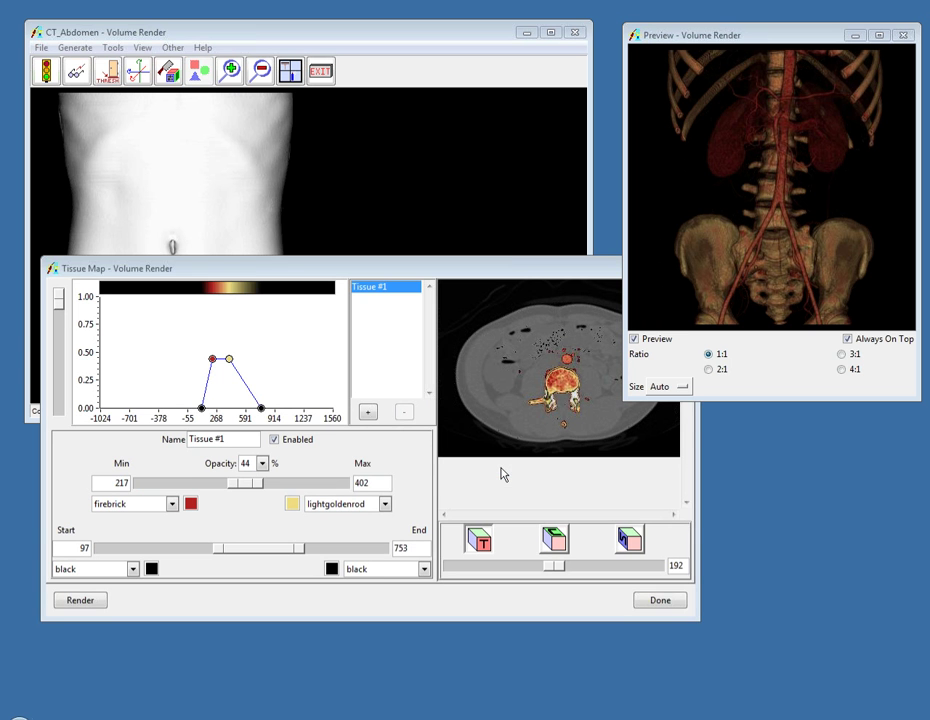
right_click(245, 326)
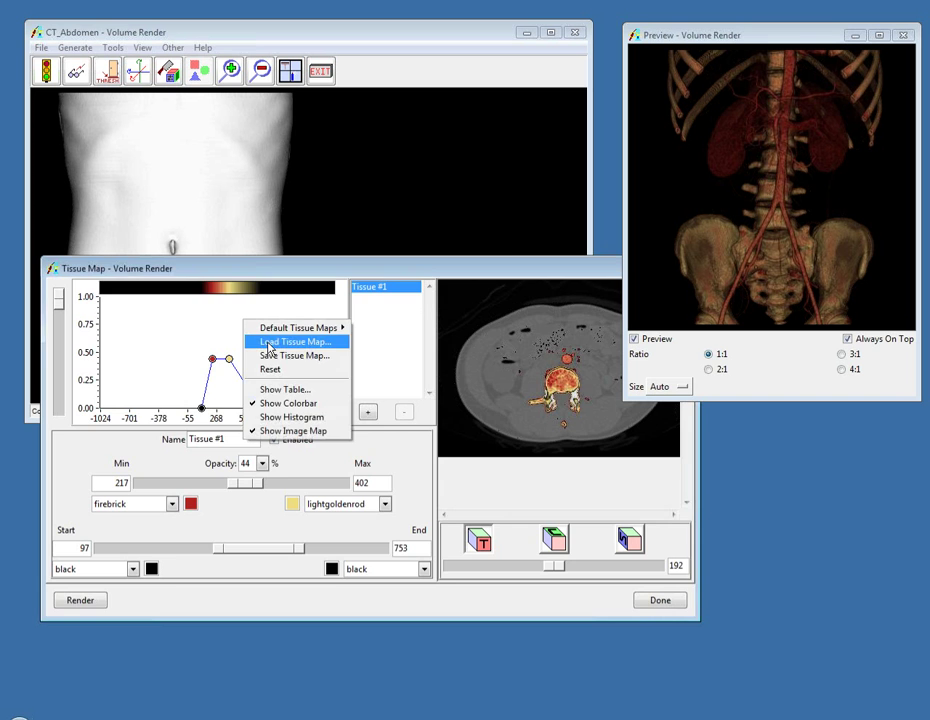
click(269, 343)
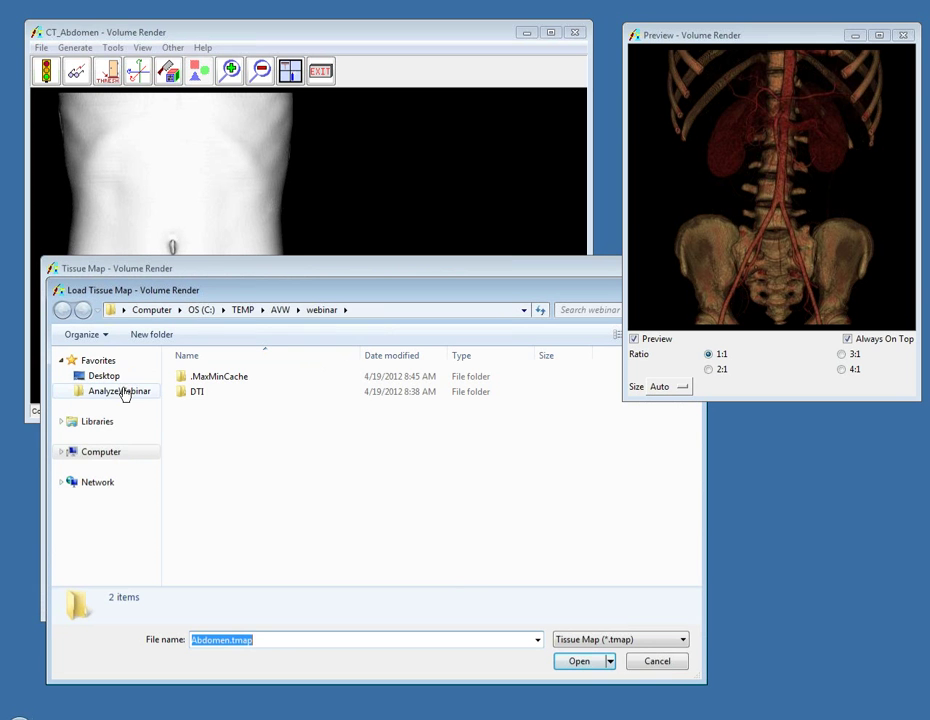
click(119, 391)
click(256, 424)
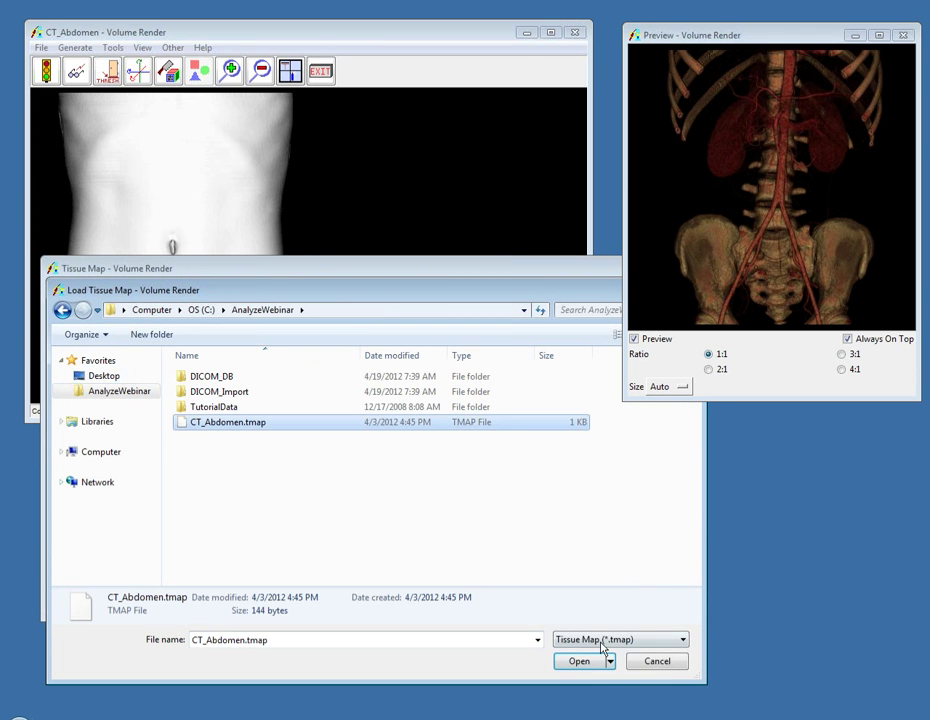
click(582, 662)
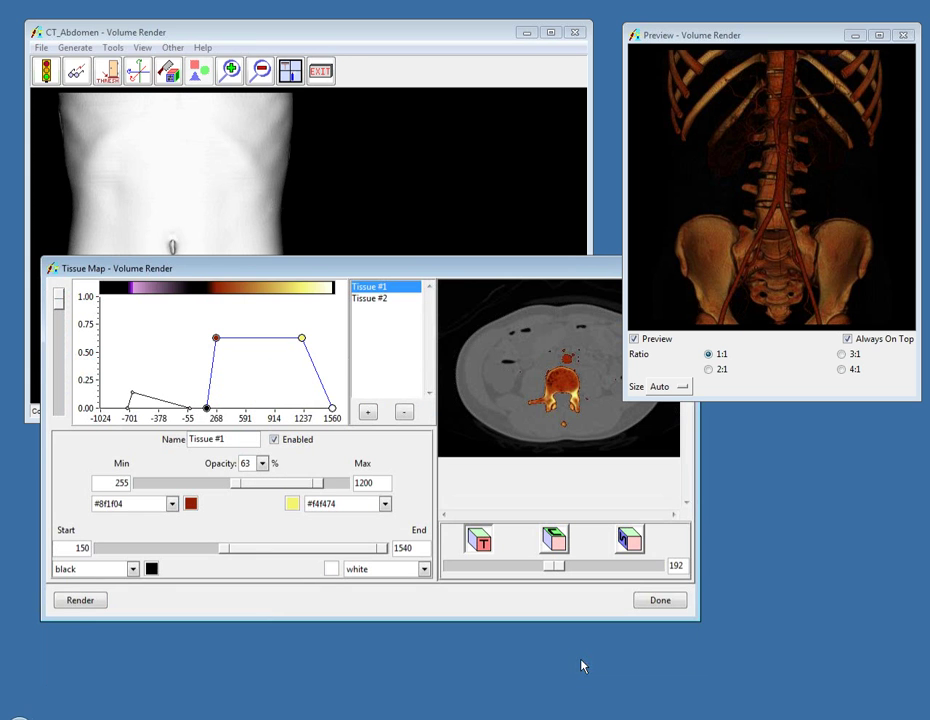
click(92, 600)
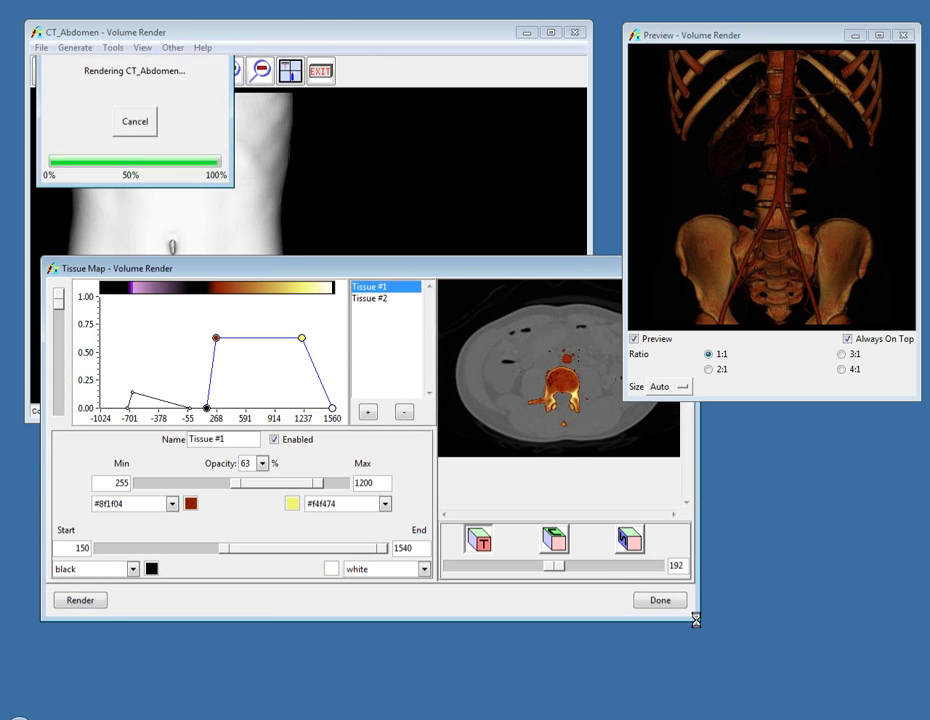
click(660, 600)
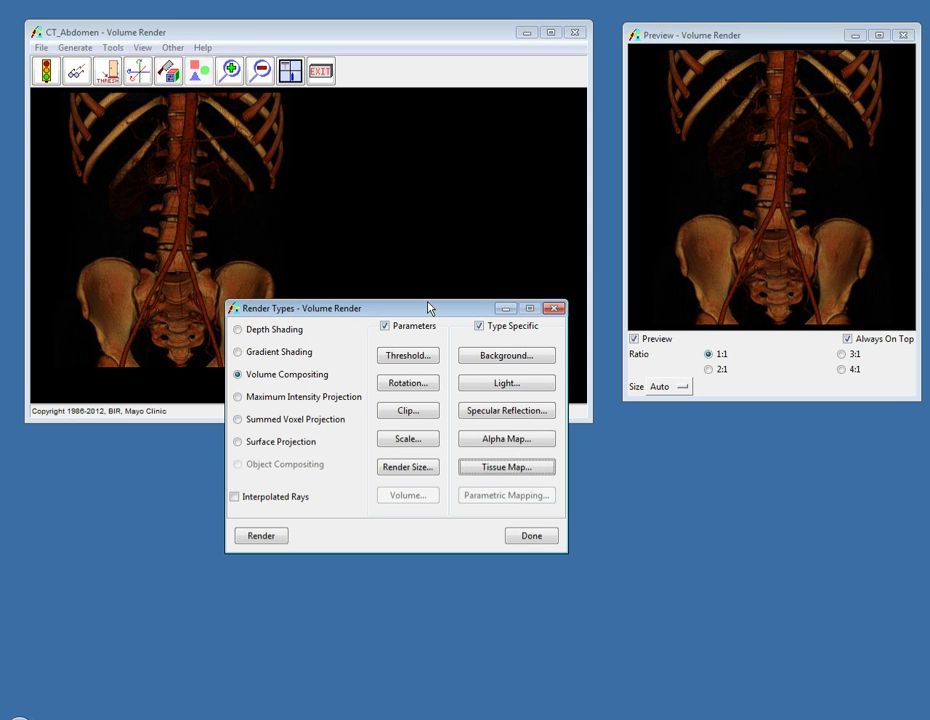
- Set the background color to white and render the abdomen with it
click(473, 357)
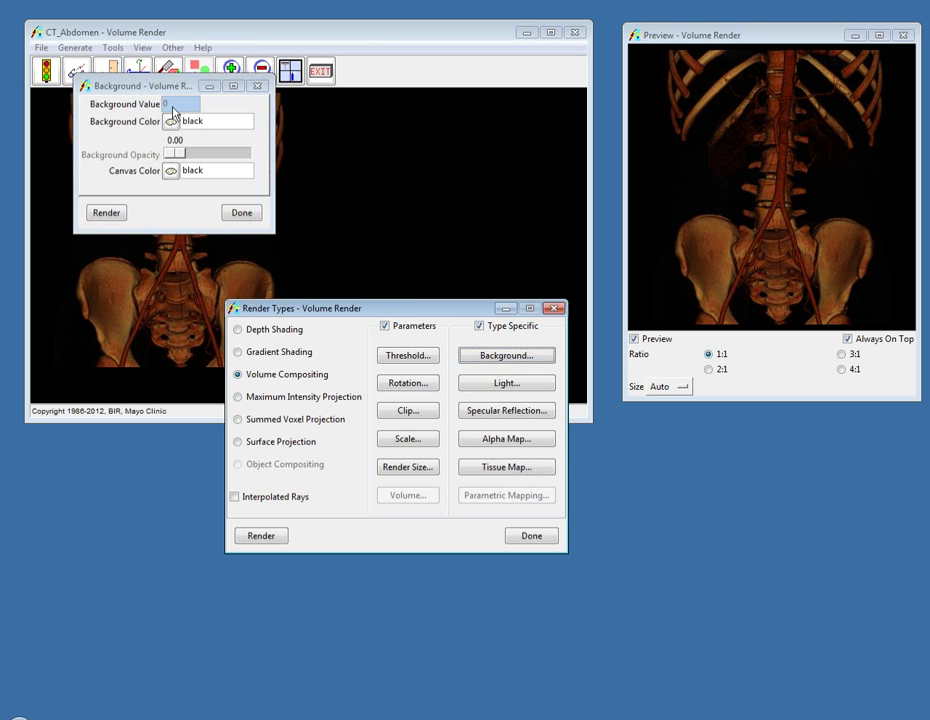
double_click(208, 122)
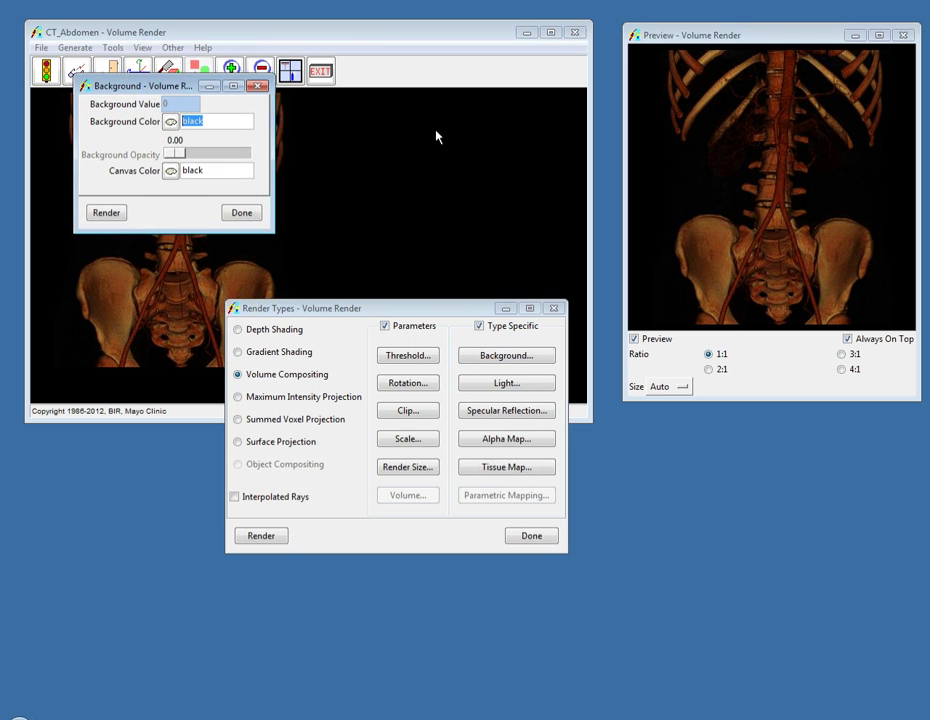
text(white)
key(Return)
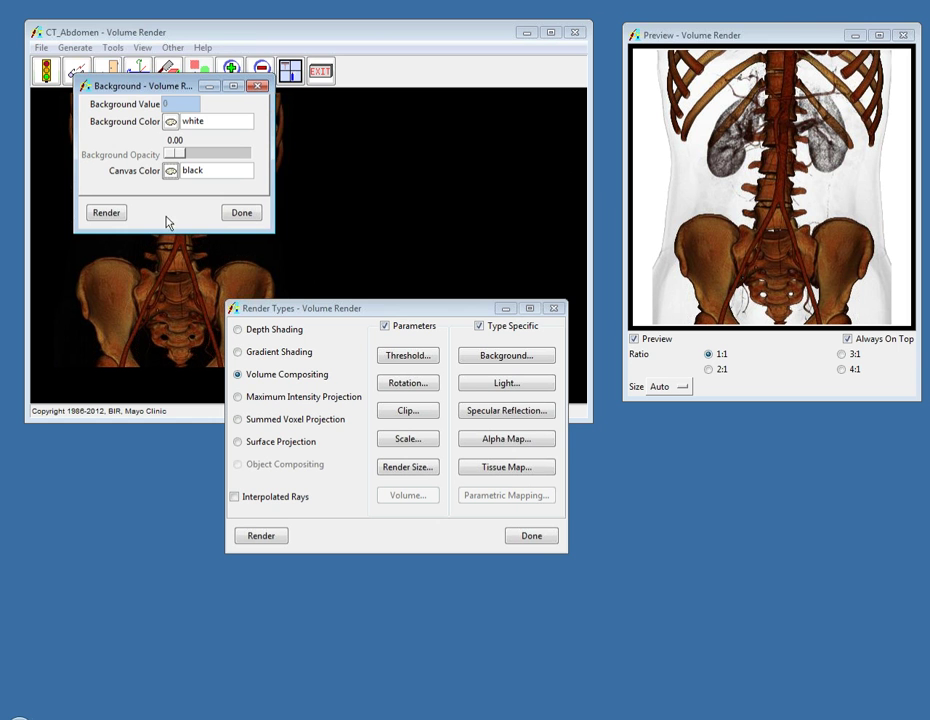
click(104, 212)
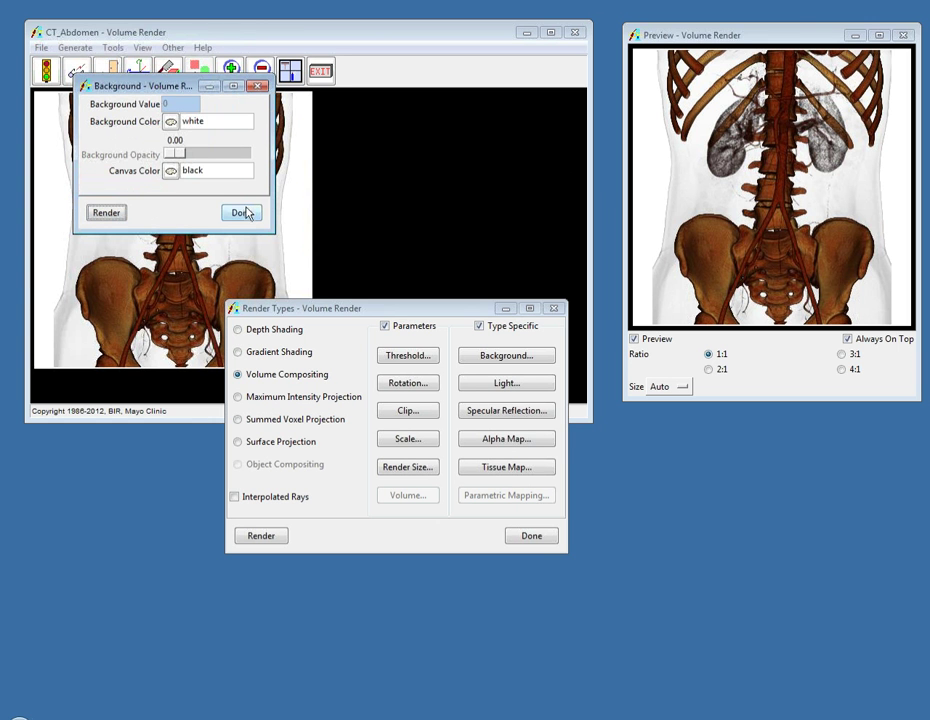
click(242, 212)
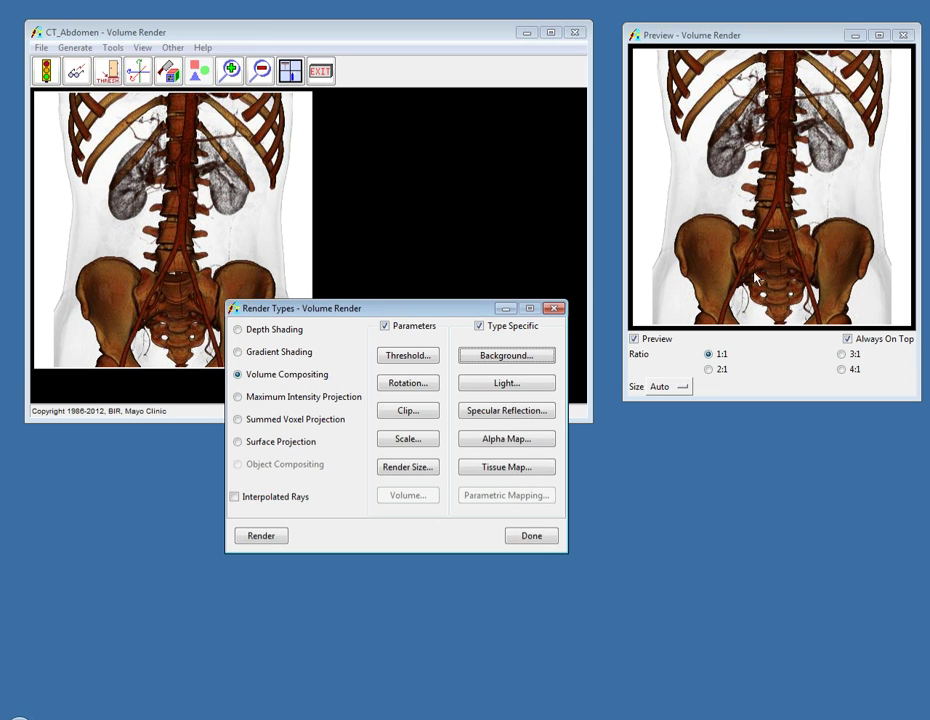
- Close the preview and render the abdomen using interpolated rays and super sampling with an oversample factor of 2
click(905, 37)
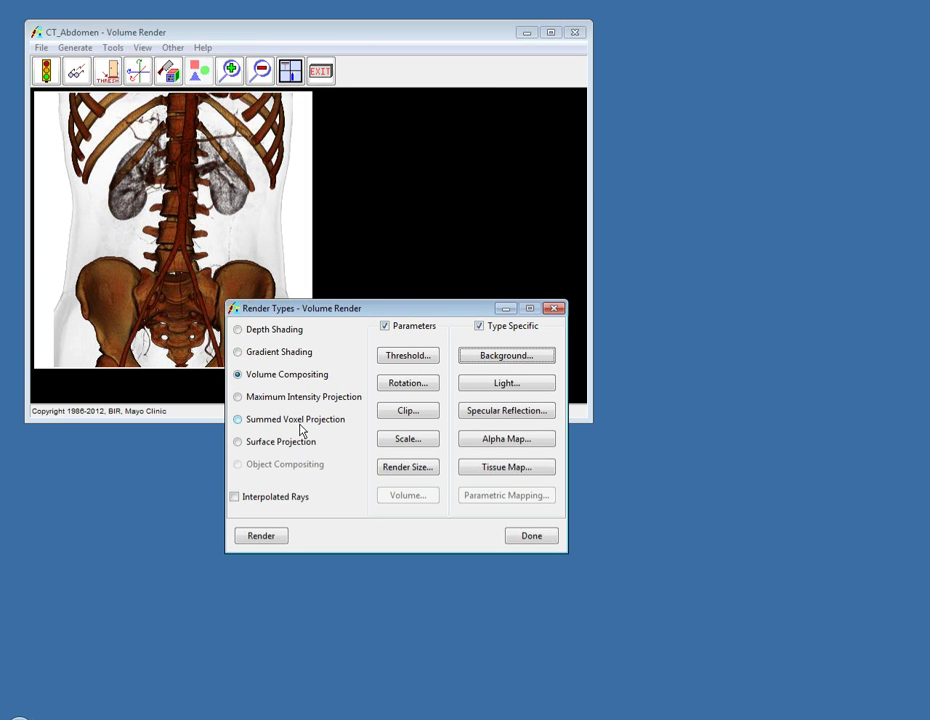
click(292, 505)
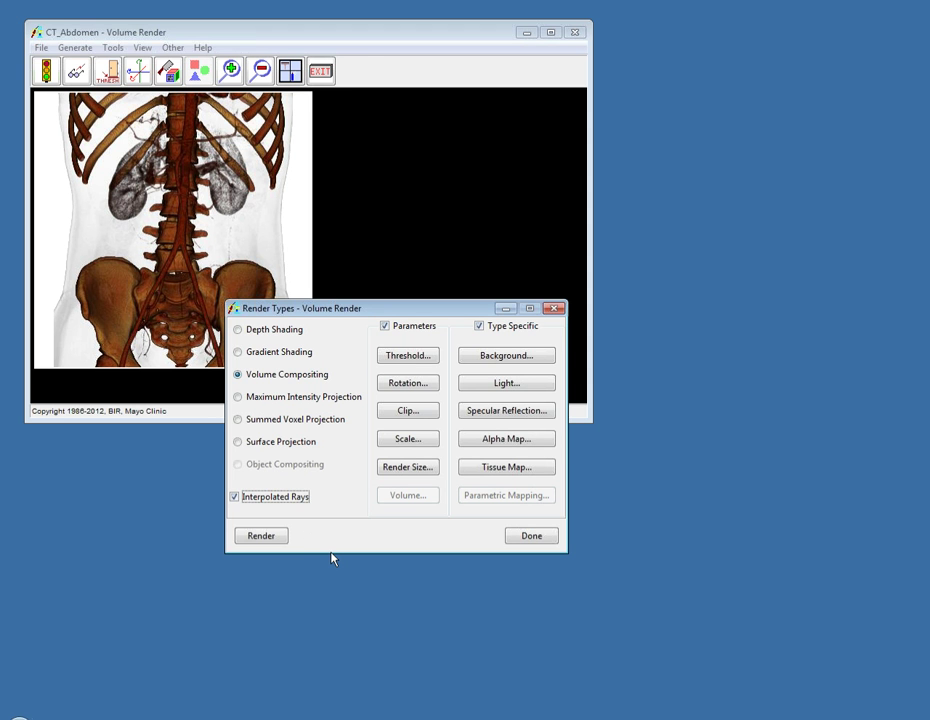
key(ctrl+shift+s)
click(590, 433)
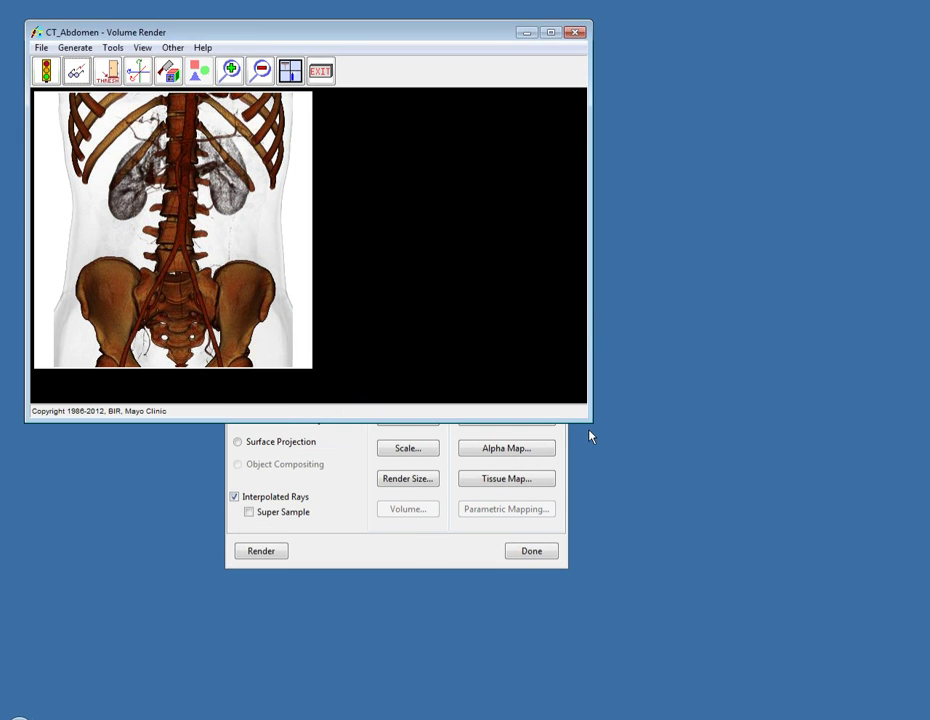
click(415, 552)
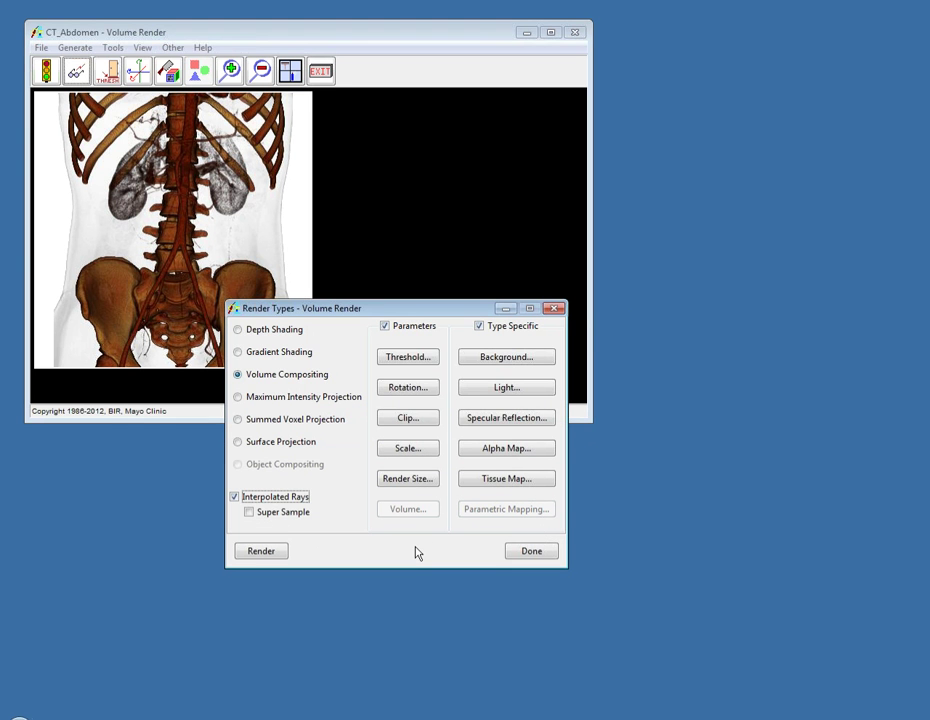
click(249, 512)
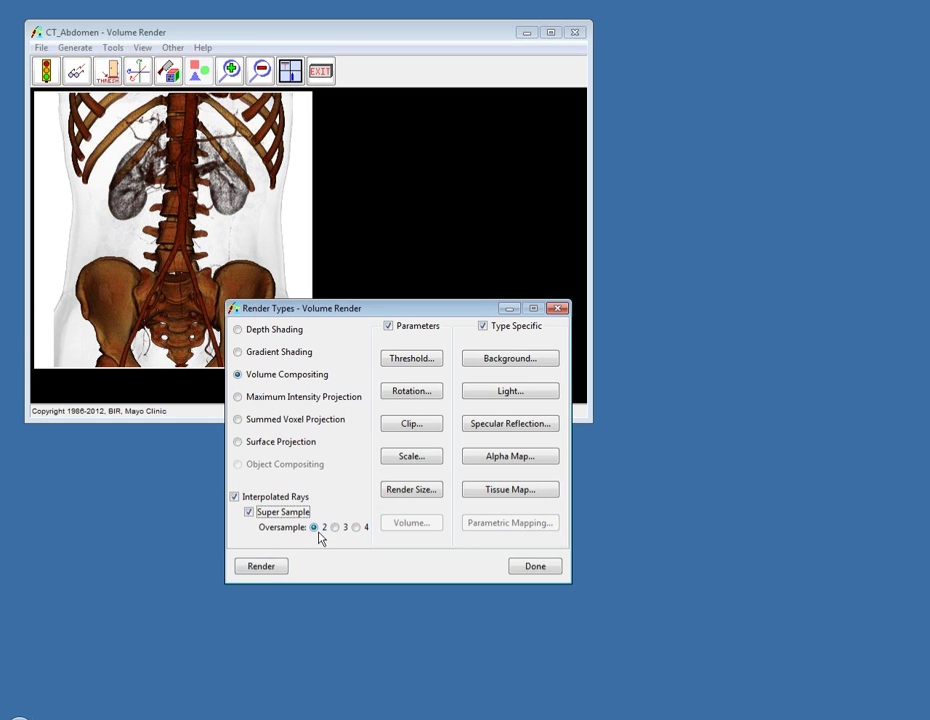
click(263, 566)
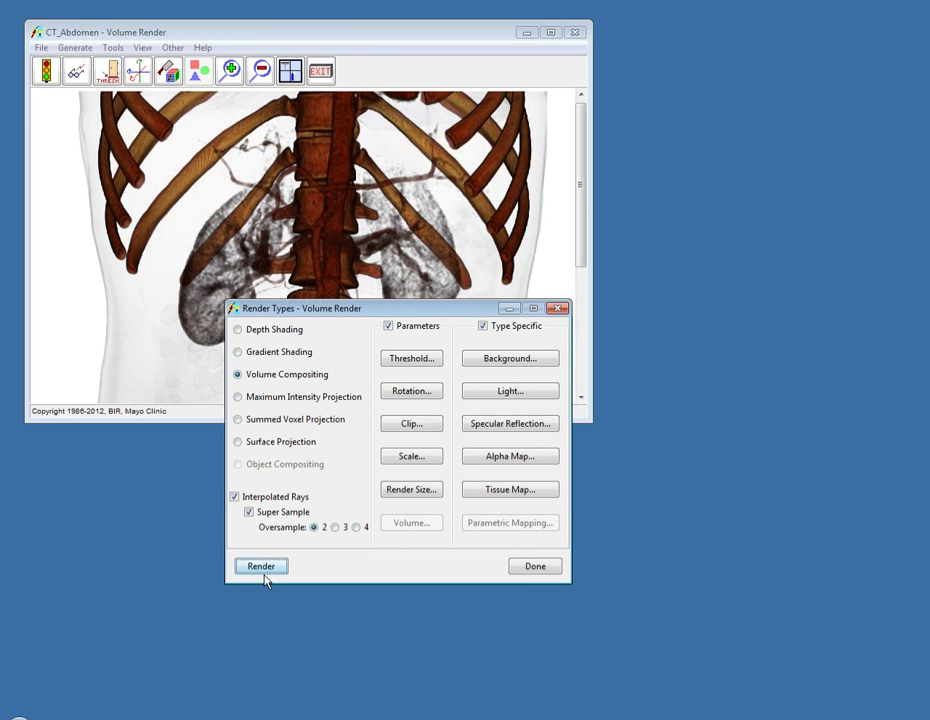
- Enlarge the Volume Render window to show the whole abdomen rendering, and exit Volume Render
click(410, 263)
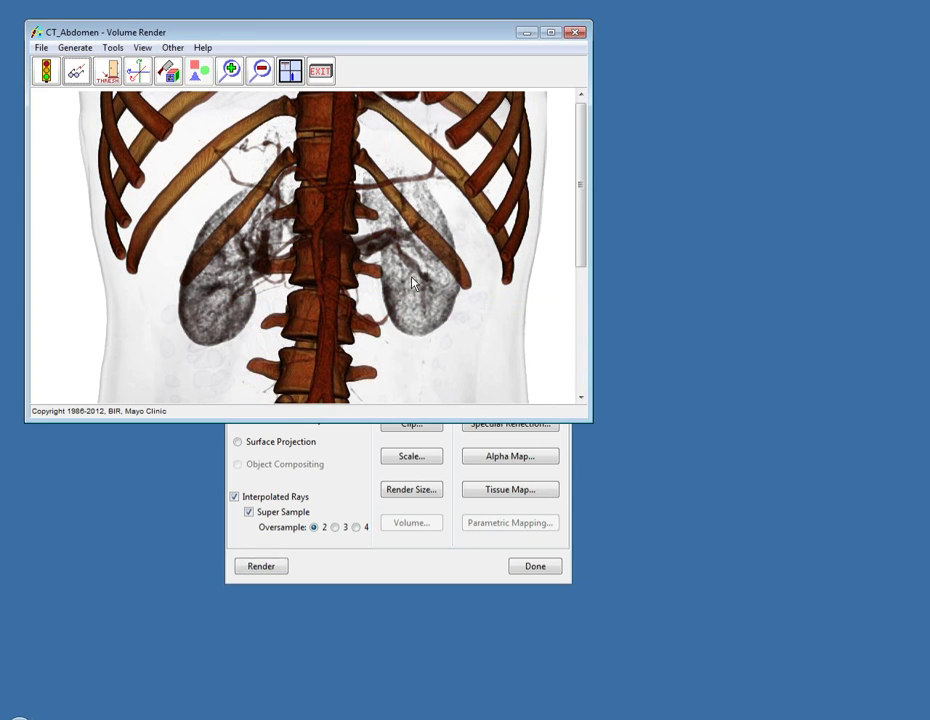
drag(489, 418, 435, 680)
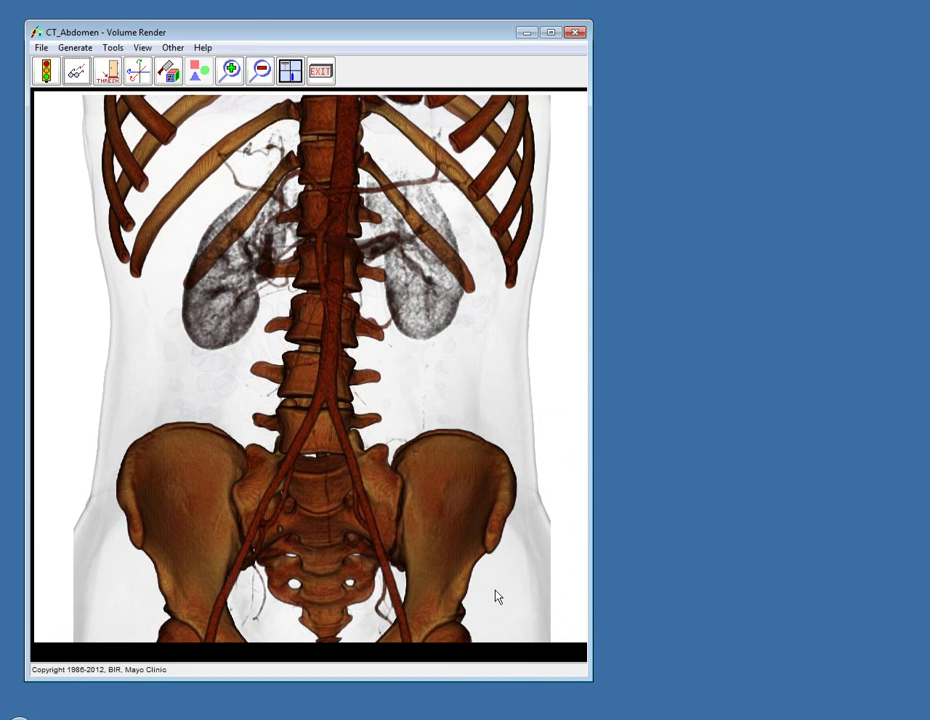
click(43, 48)
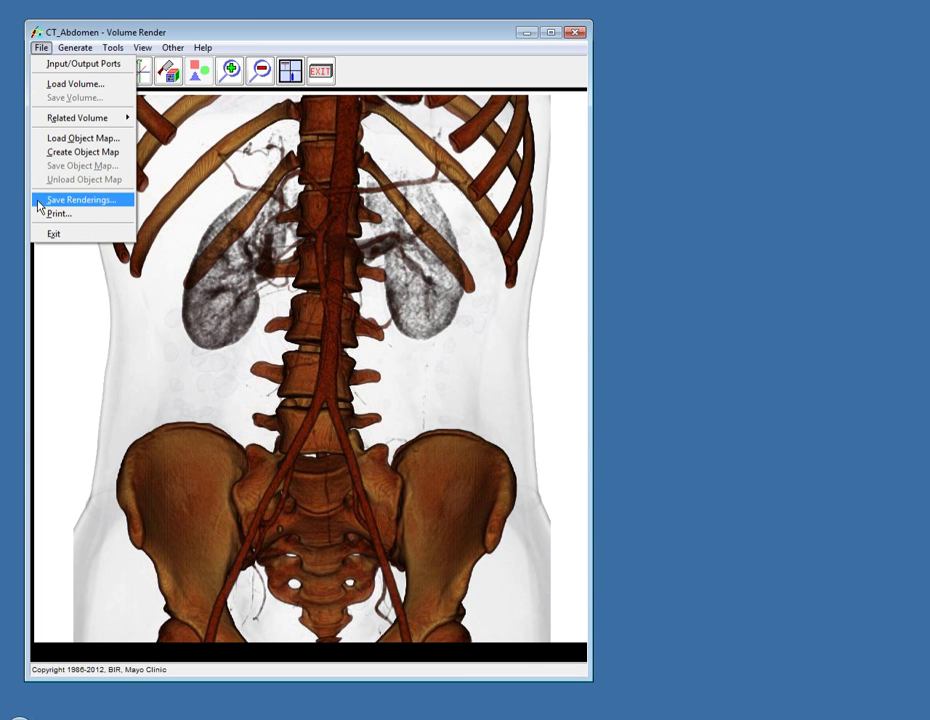
click(260, 250)
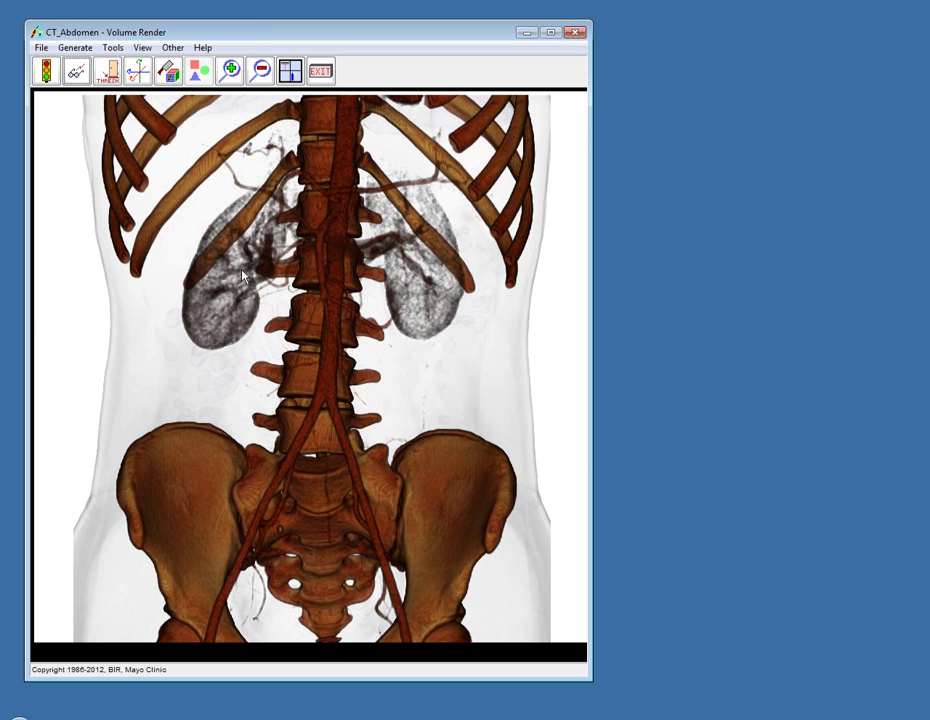
click(322, 76)
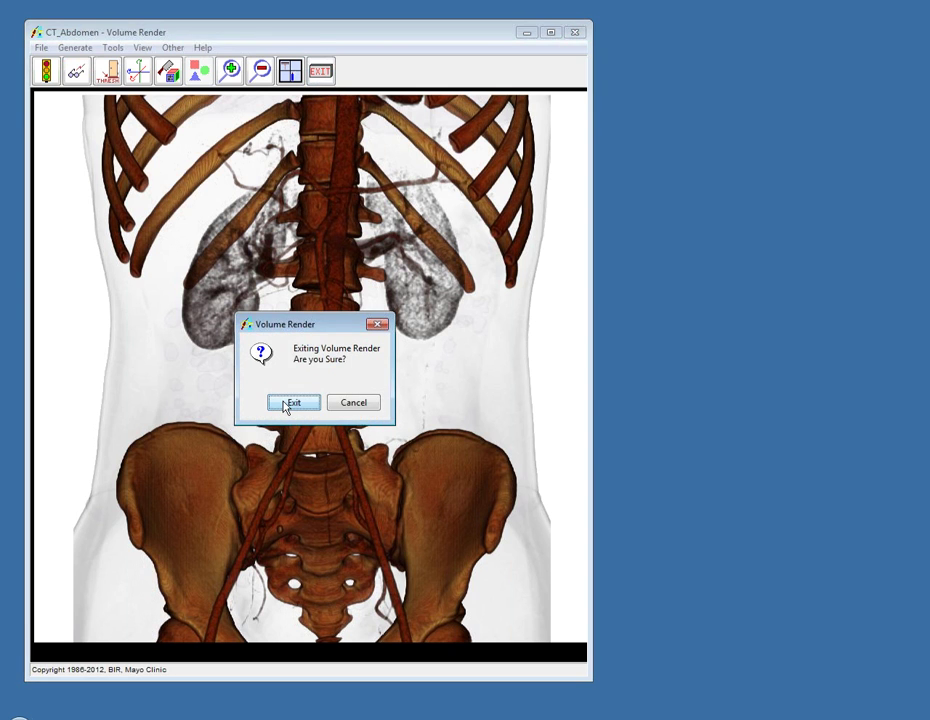
click(287, 403)
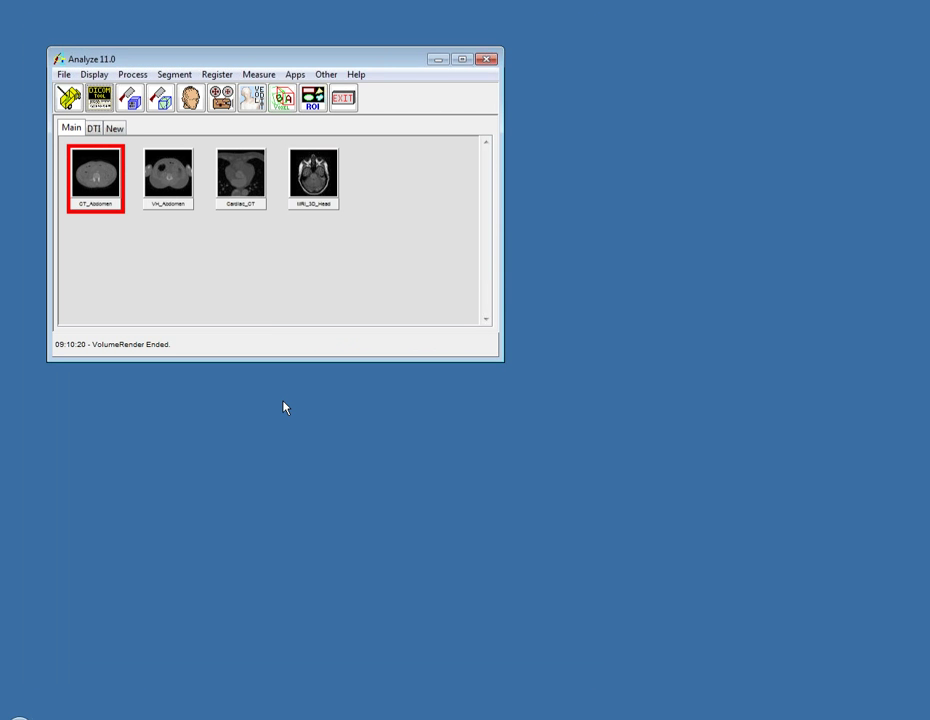
- Open the VH_Abdomen volume in Image Repair and double the display size
click(180, 200)
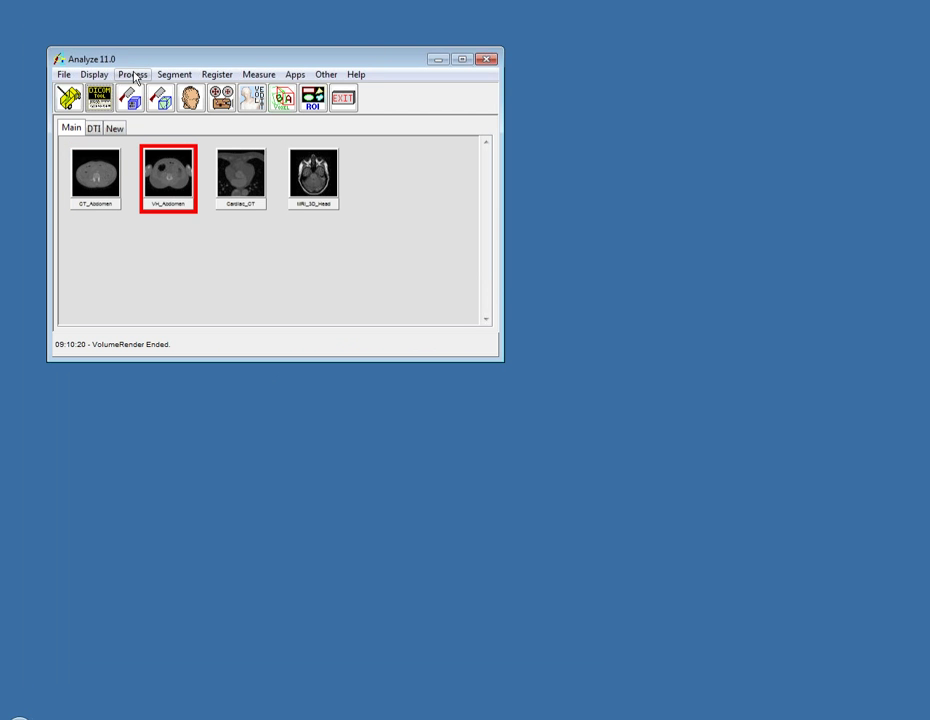
click(133, 75)
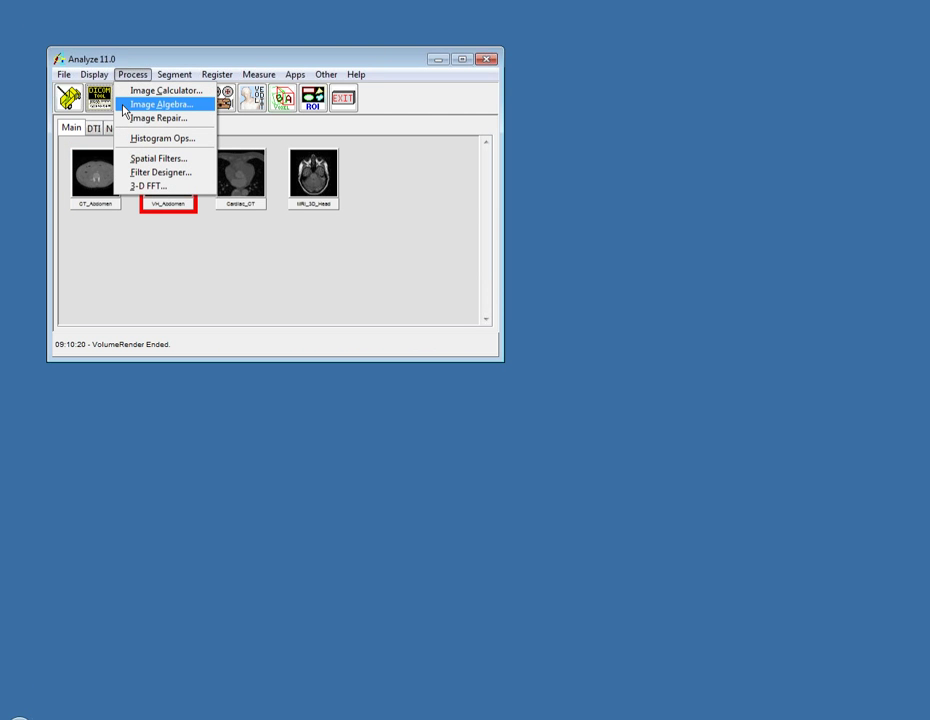
click(134, 118)
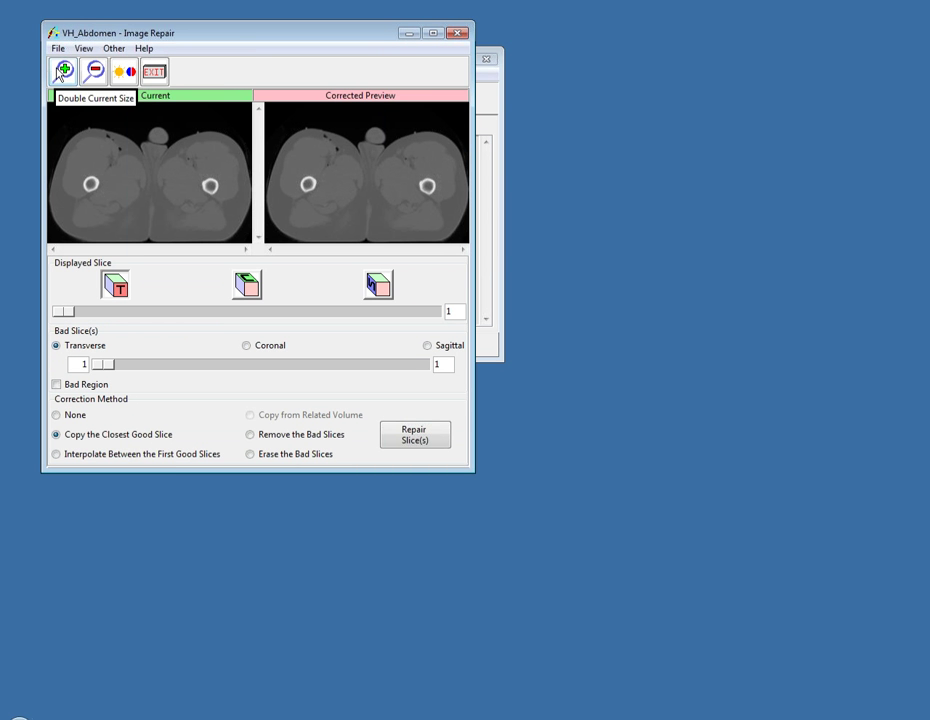
click(62, 72)
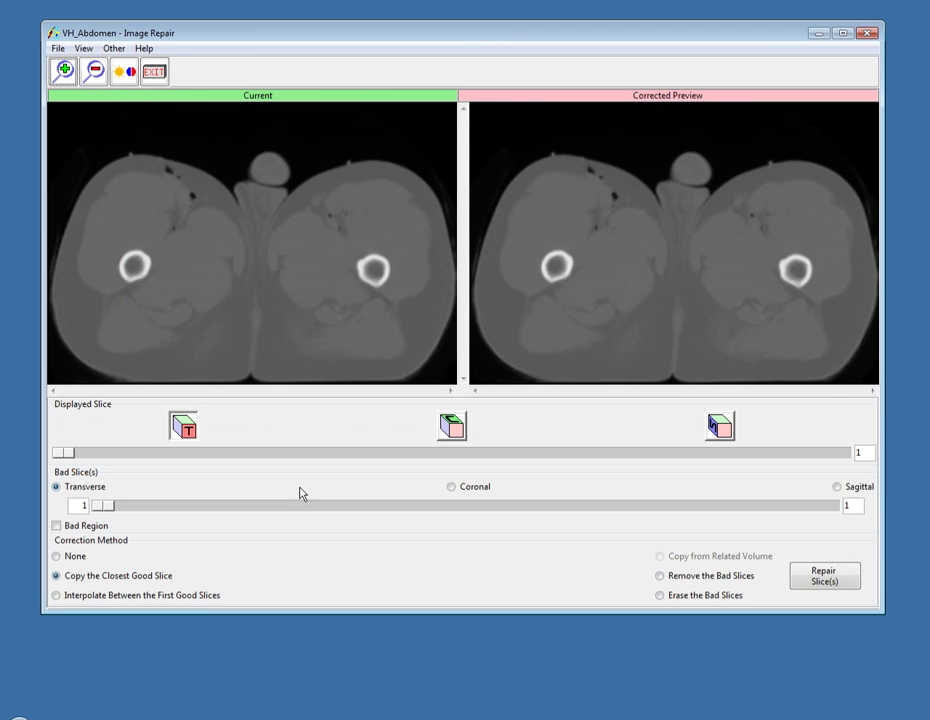
- Display transverse slice 276 of the VH_Abdomen volume, where the dark streak artifact crosses the abdomen
drag(62, 455, 118, 458)
drag(215, 467, 682, 443)
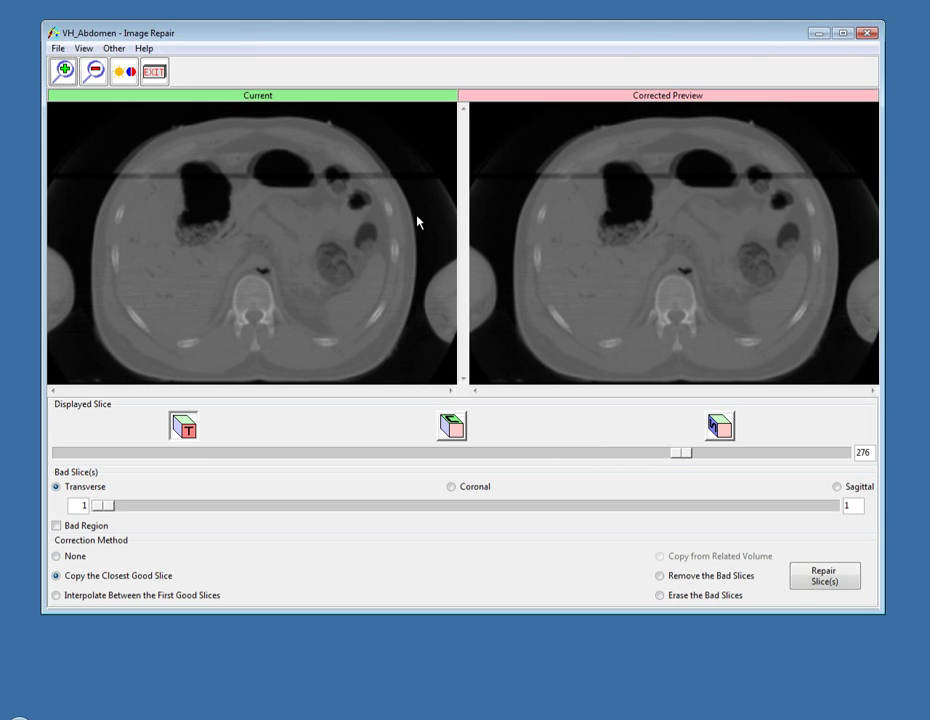
click(822, 453)
key(Left)
- Set the range of bad transverse slices to 276 through 279
drag(108, 507, 624, 492)
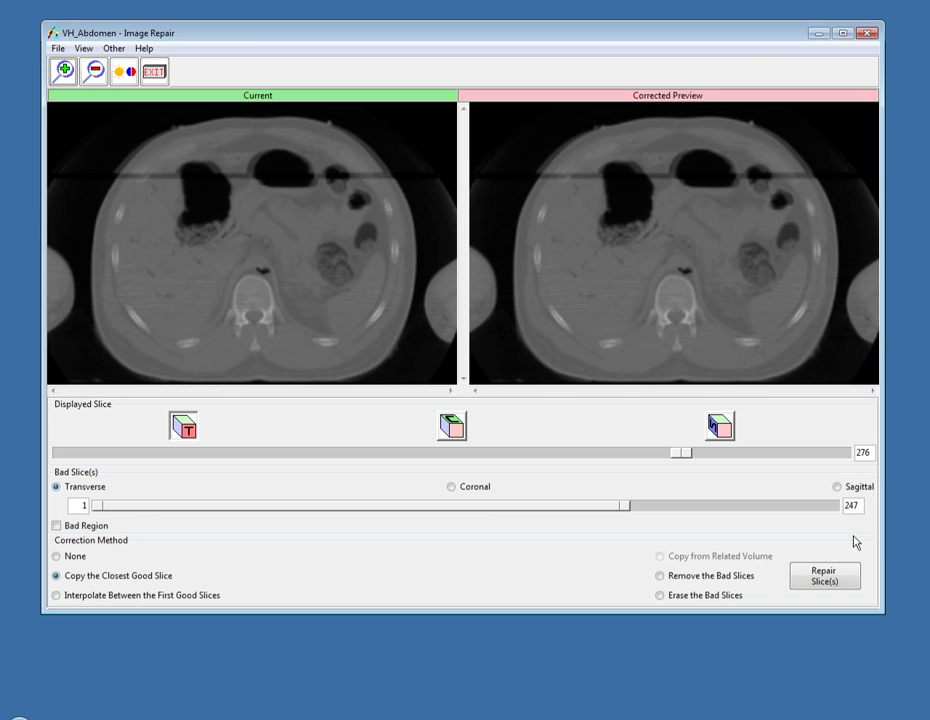
drag(860, 506, 849, 505)
text(79)
key(Return)
double_click(85, 506)
text(276)
key(Return)
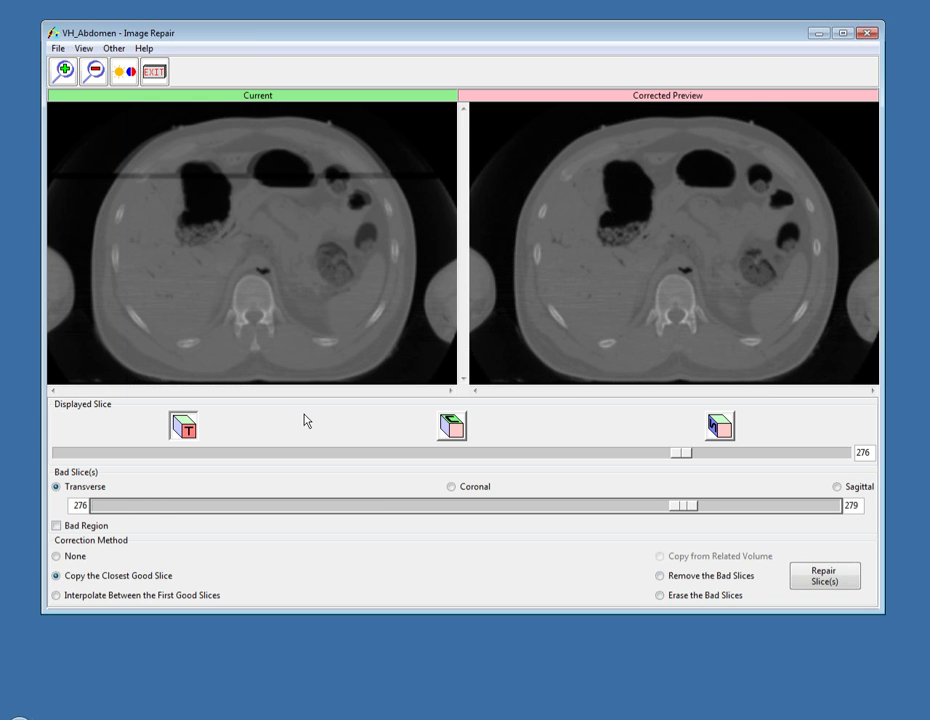
- Enable a bad region around the dark streak, with X limits of 41 to 241 and Y limits of 140 to 147
click(76, 530)
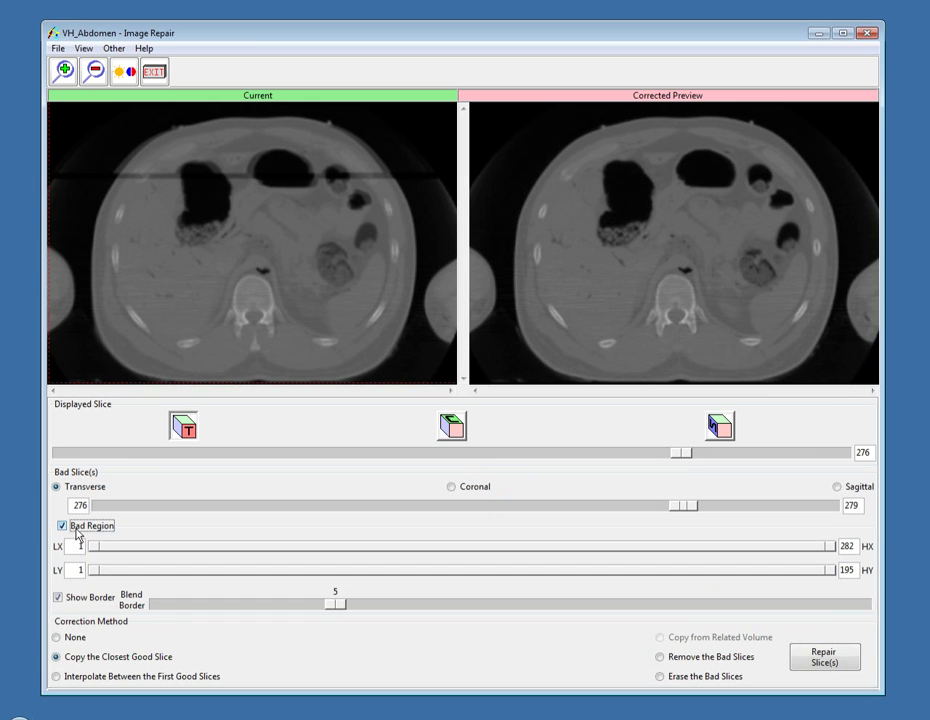
drag(95, 553, 197, 552)
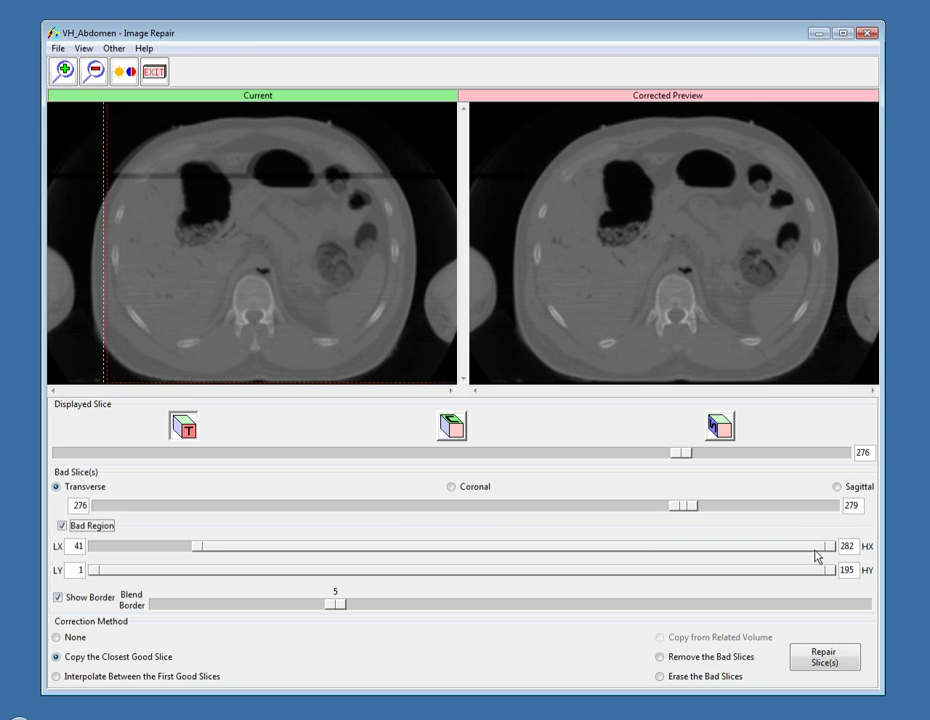
drag(828, 553, 729, 560)
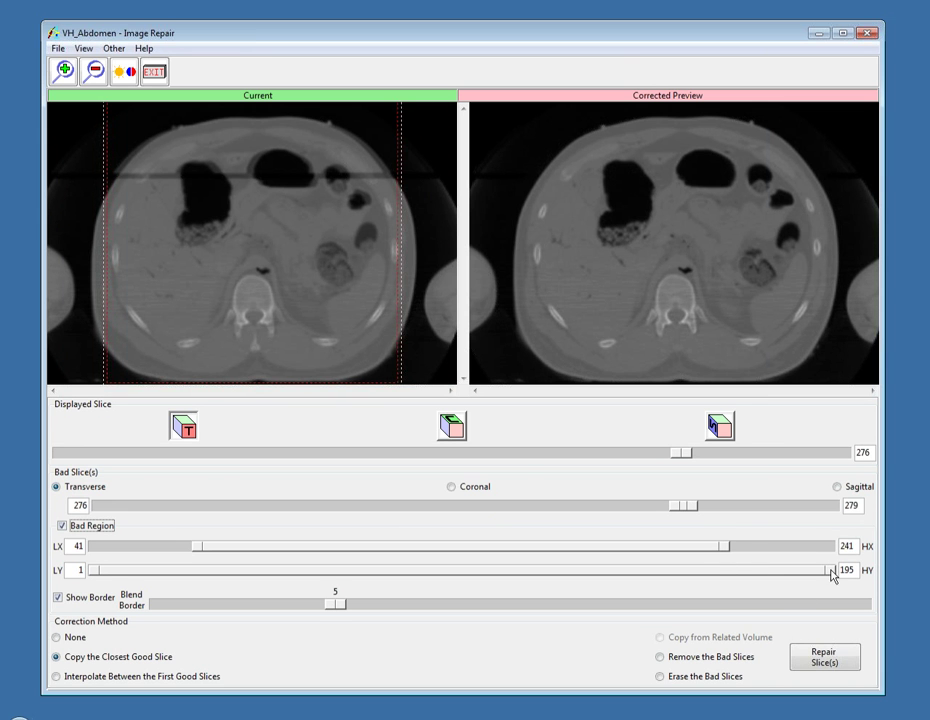
drag(822, 572, 650, 619)
drag(86, 570, 597, 543)
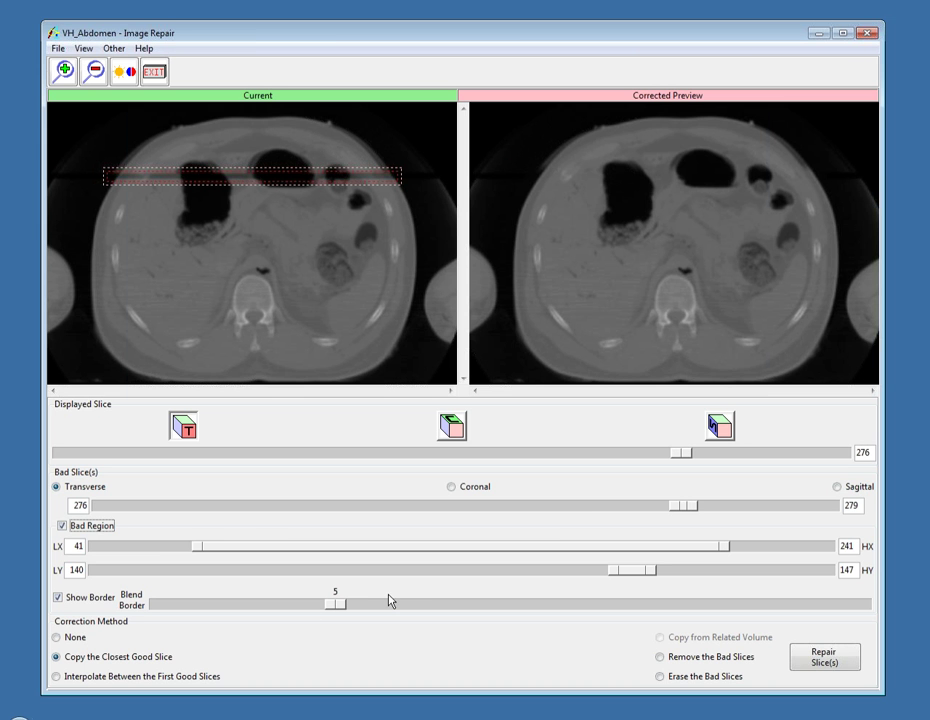
- Repair the bad slices on a copy of the loaded volume and exit Image Repair
click(825, 664)
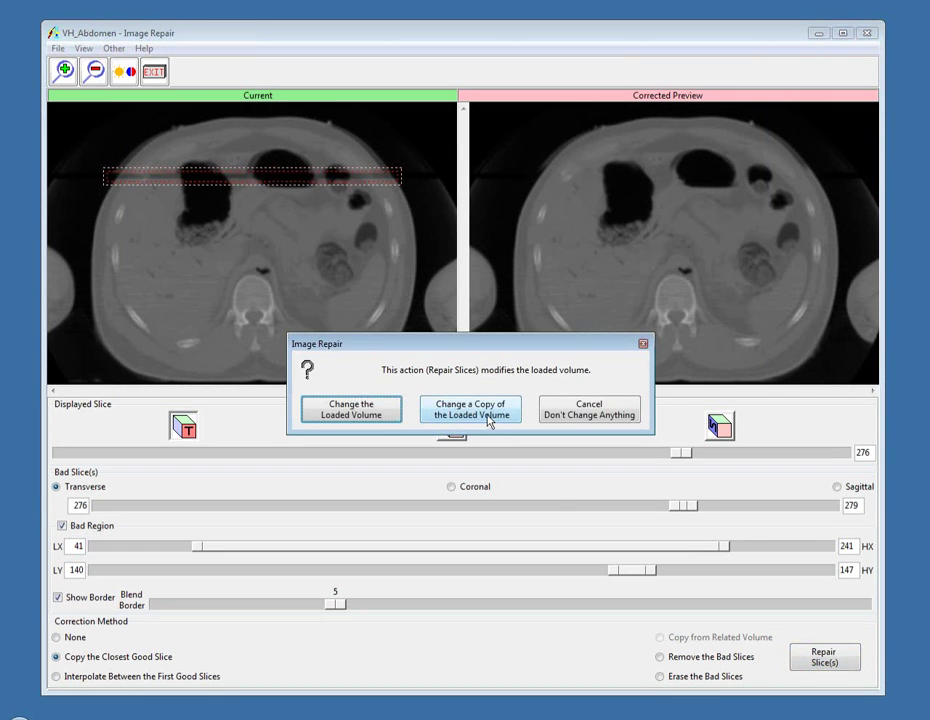
click(488, 421)
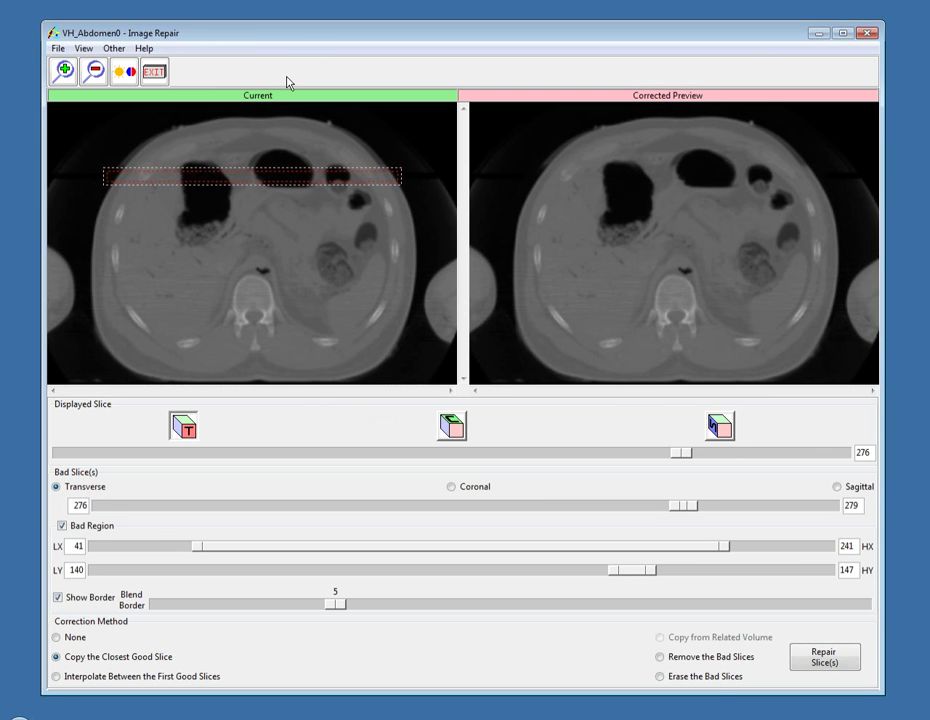
click(151, 82)
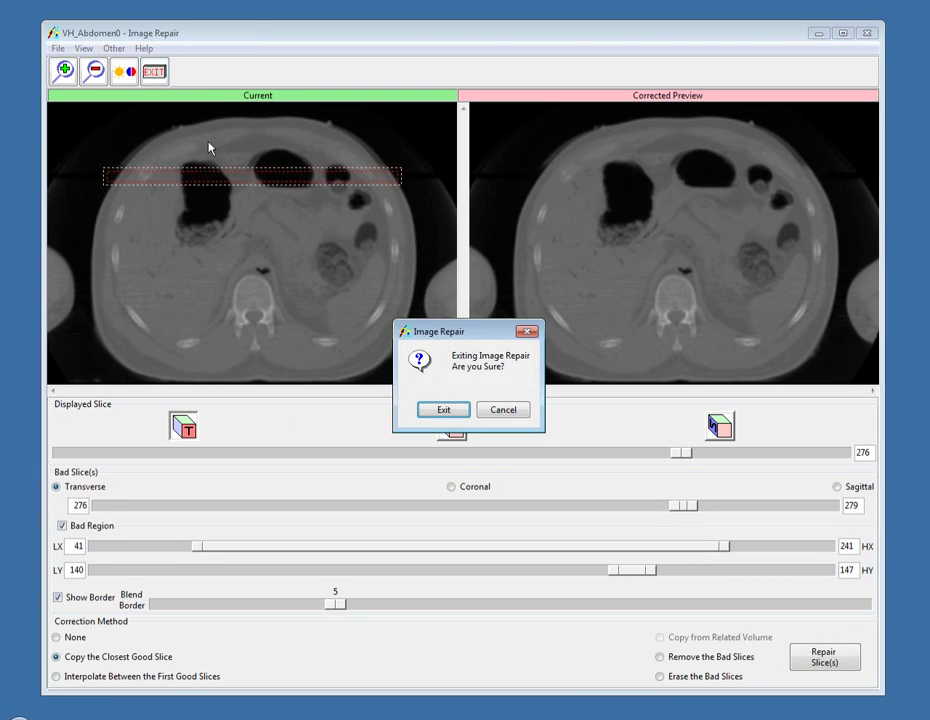
click(421, 413)
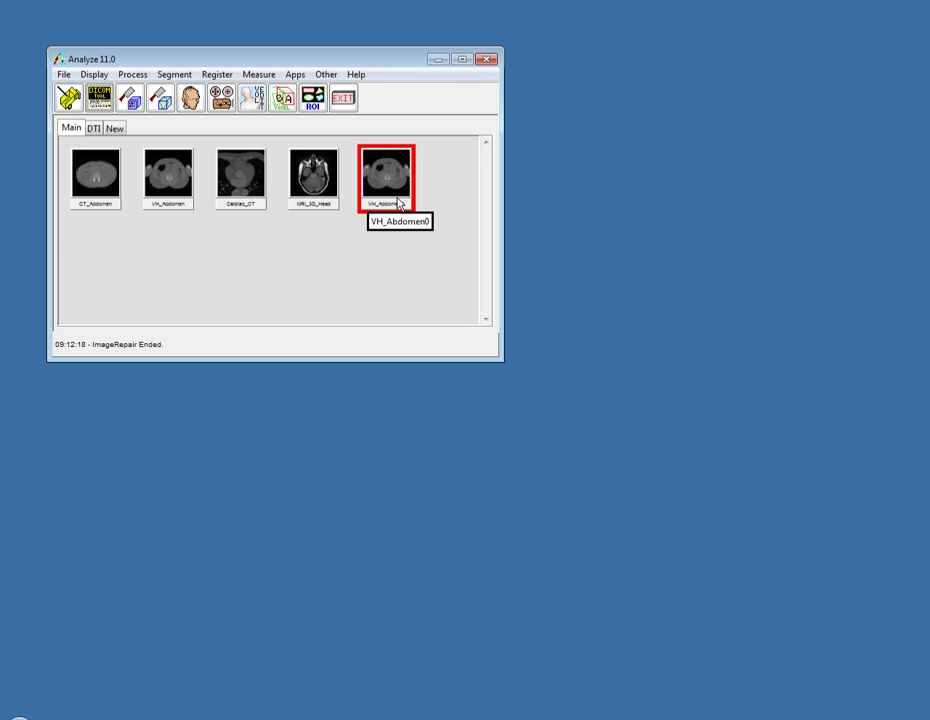
- Open the Cardiac_CT volume in Volume Edit
click(240, 192)
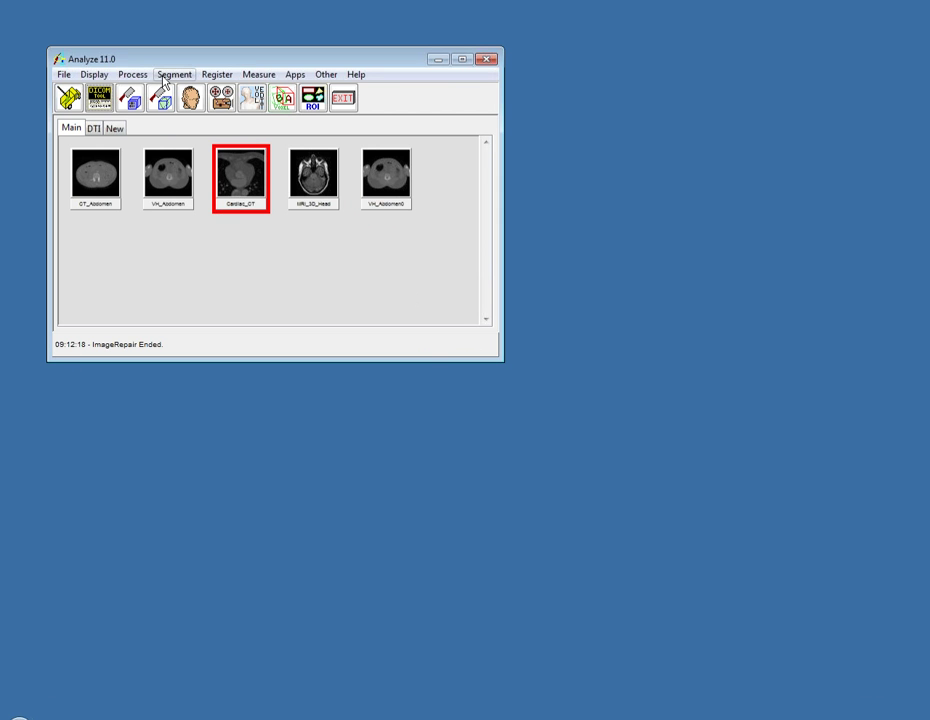
click(167, 75)
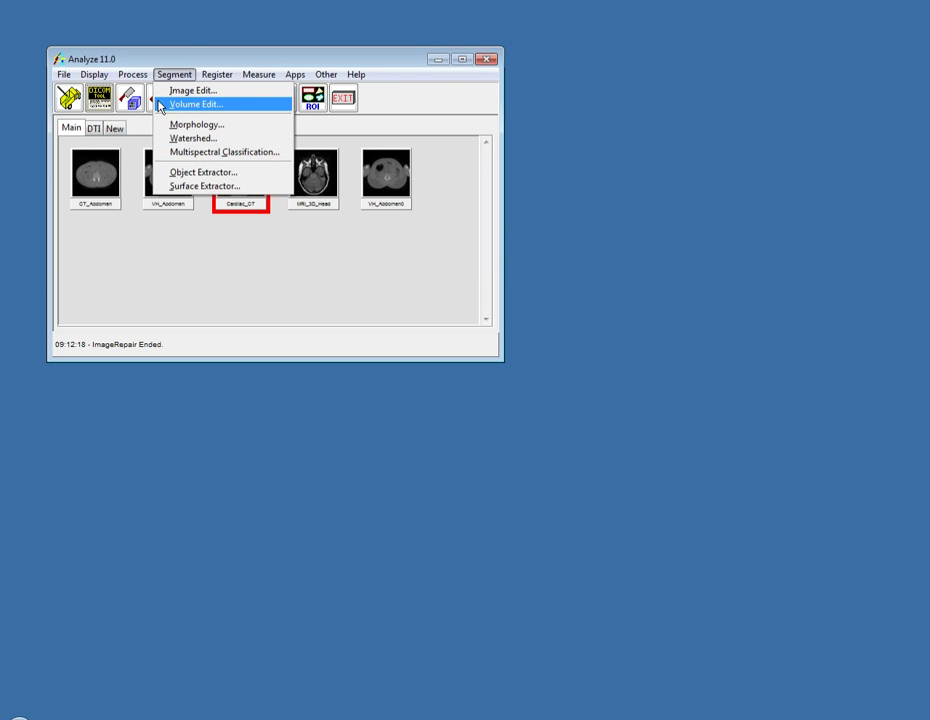
click(160, 104)
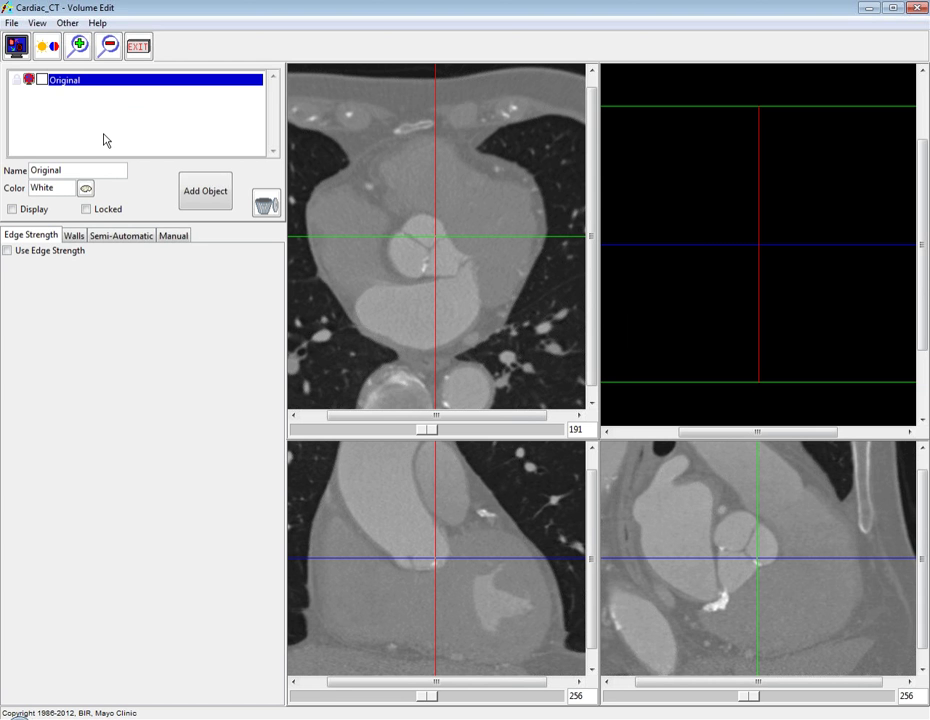
- Enable Edge Strength and show the edges on the heart slices
click(59, 254)
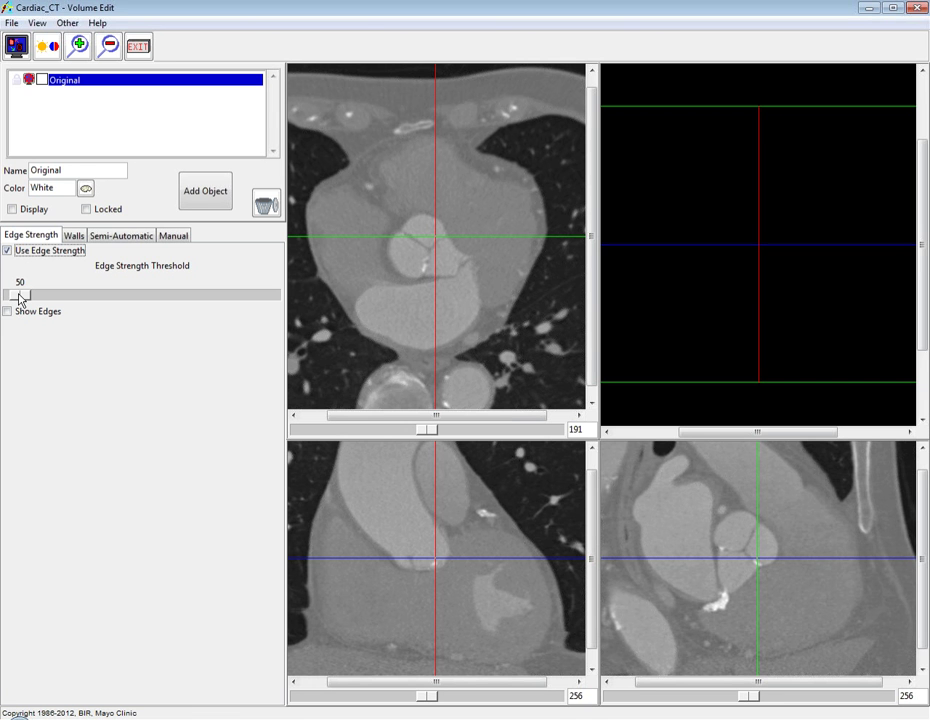
click(19, 296)
click(24, 296)
click(8, 313)
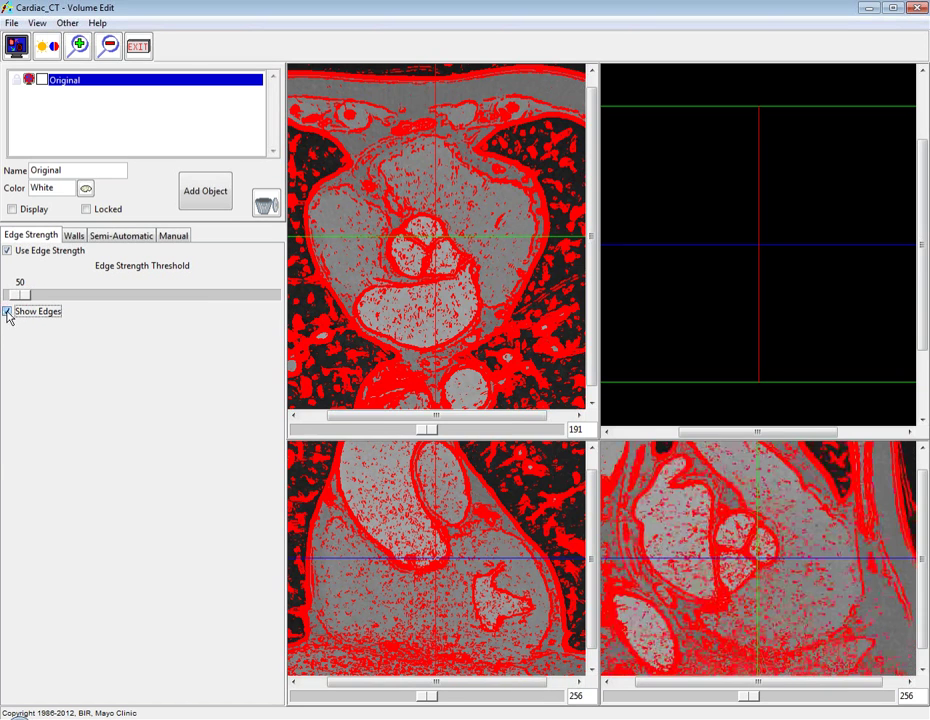
- Raise the edge strength threshold to 94, check the edges on transverse slice 251, and hide the edges
drag(25, 297, 28, 297)
click(46, 296)
click(50, 297)
drag(430, 430, 469, 431)
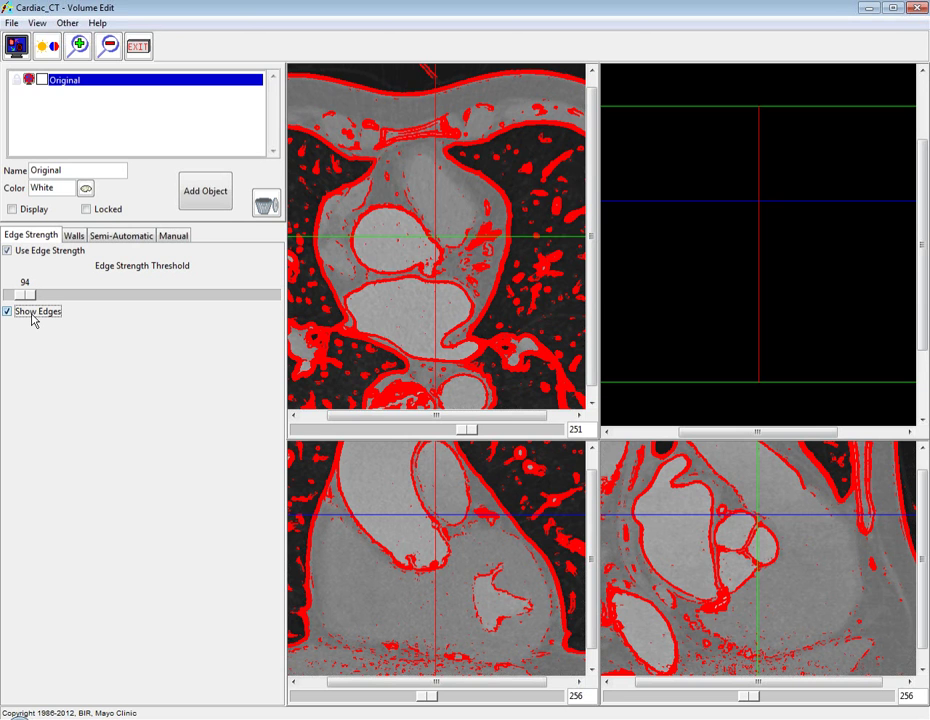
click(33, 315)
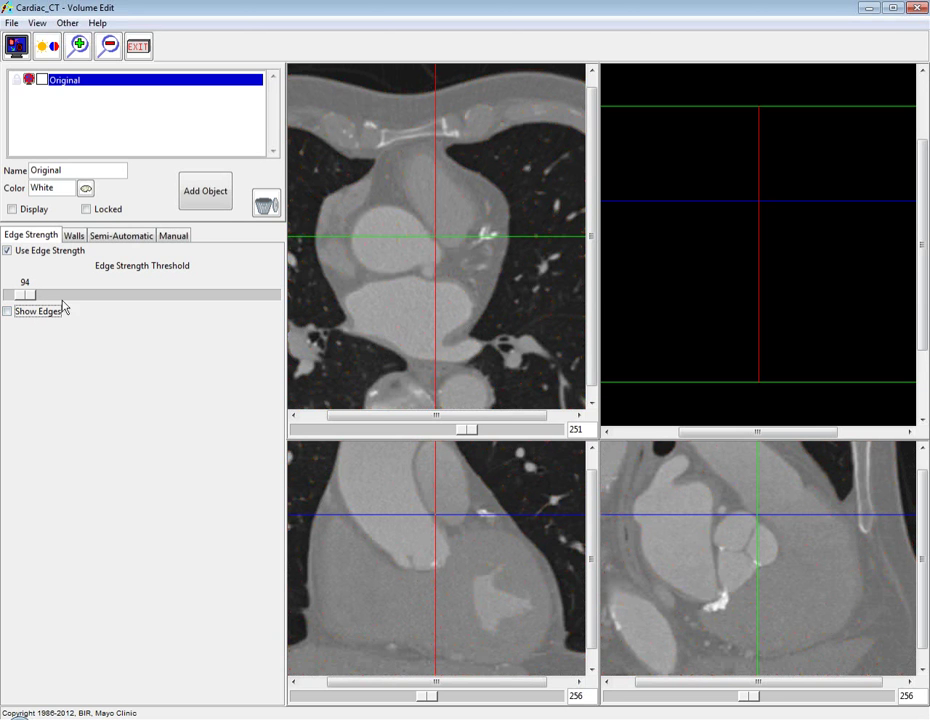
- Enable walls to limit semi-automated operations, set to Draw Wall, and display transverse slice 138
click(74, 237)
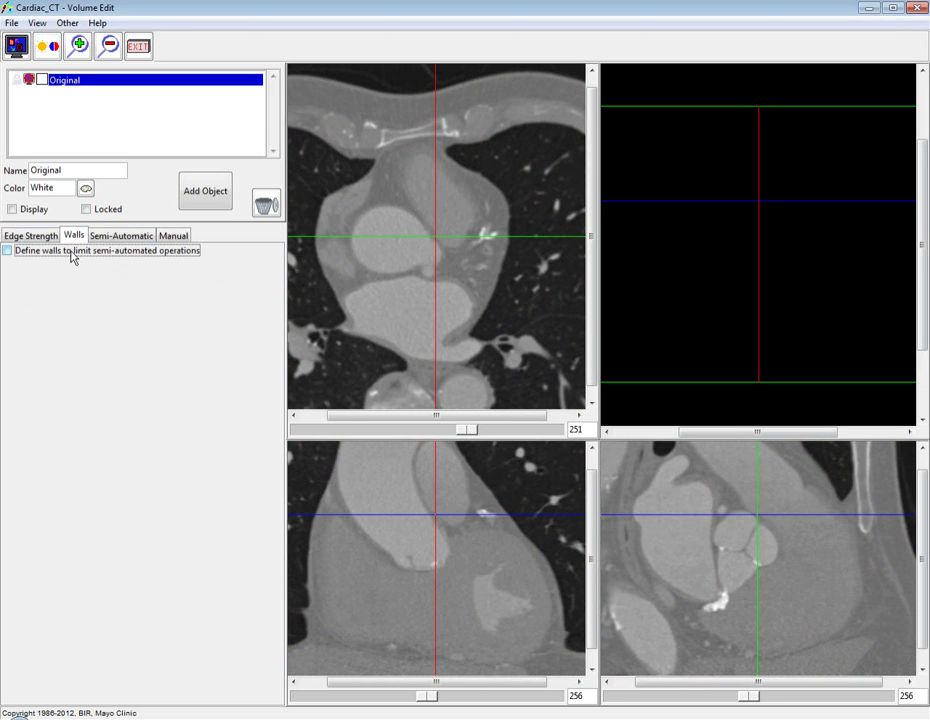
click(72, 252)
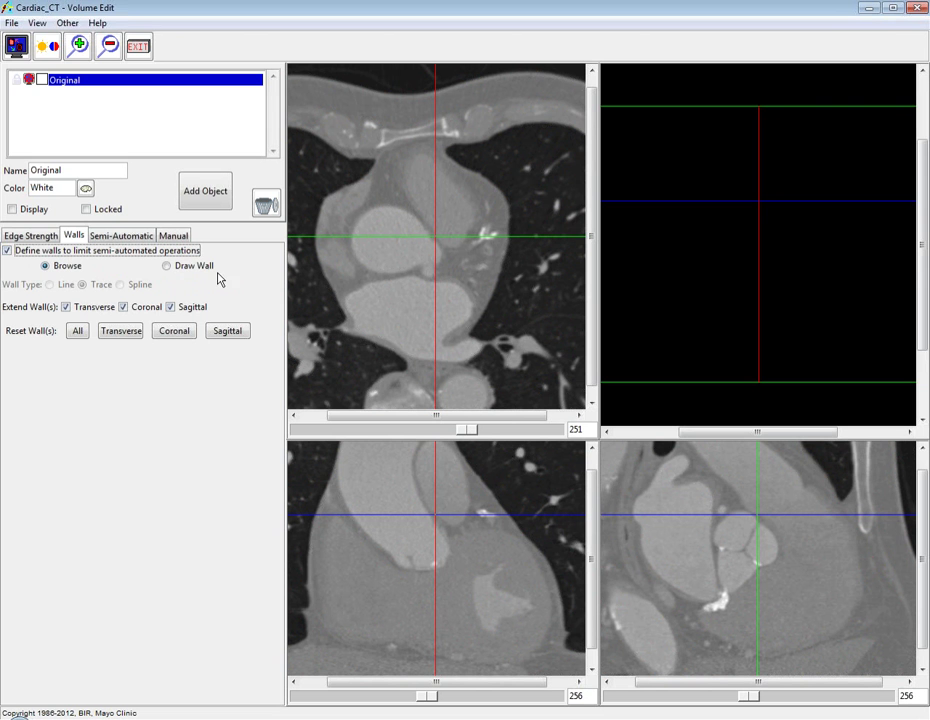
click(167, 266)
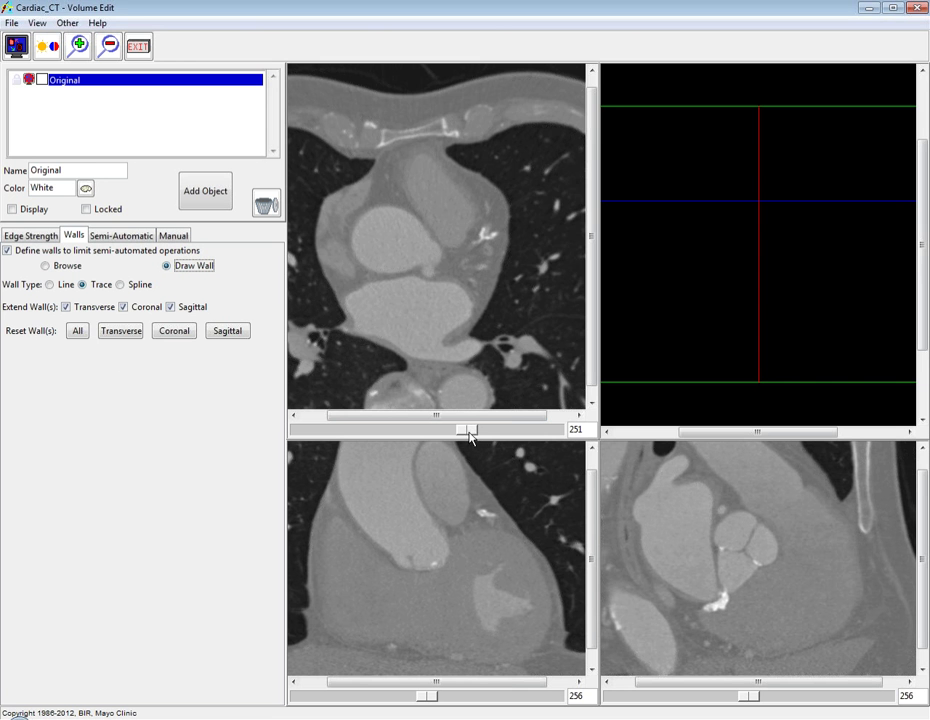
drag(471, 431, 394, 432)
click(410, 433)
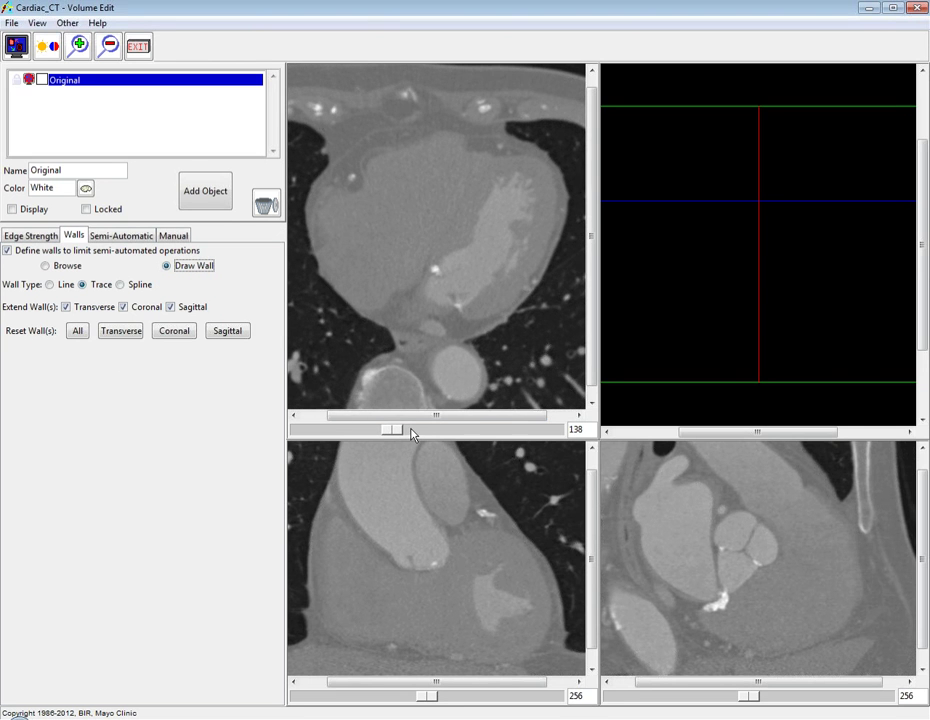
- Draw a spline wall between the two bright heart chambers on transverse slice 138 and apply it
click(120, 285)
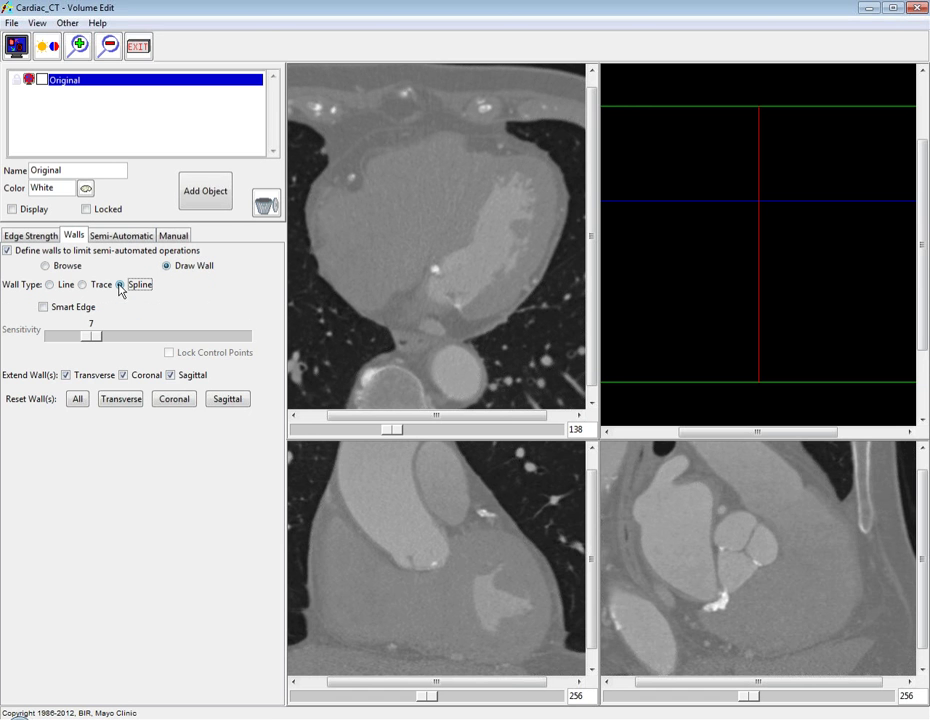
click(439, 255)
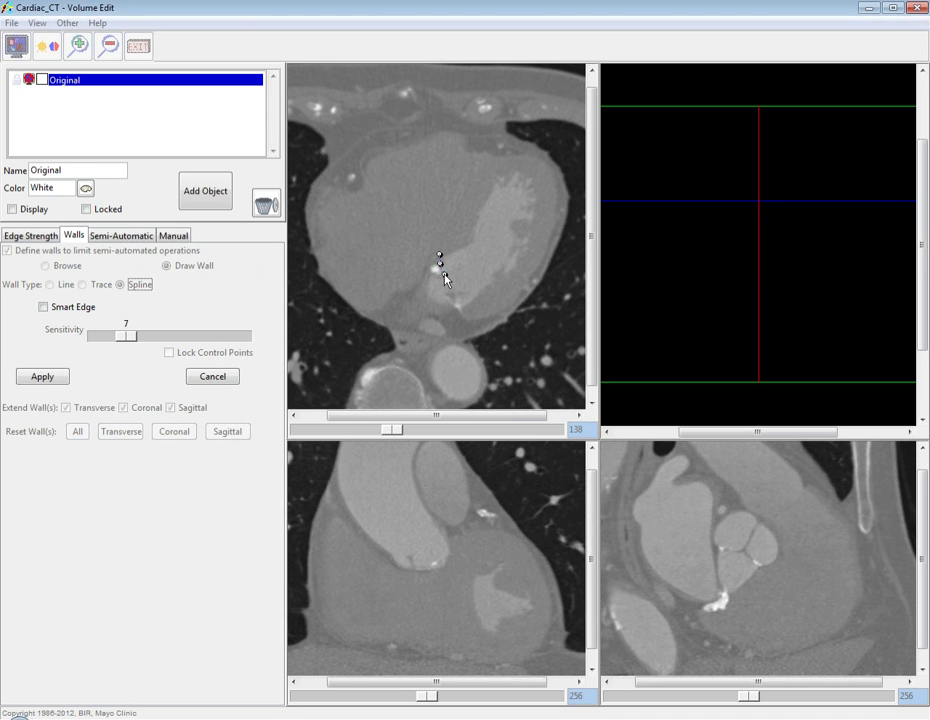
click(453, 292)
click(42, 377)
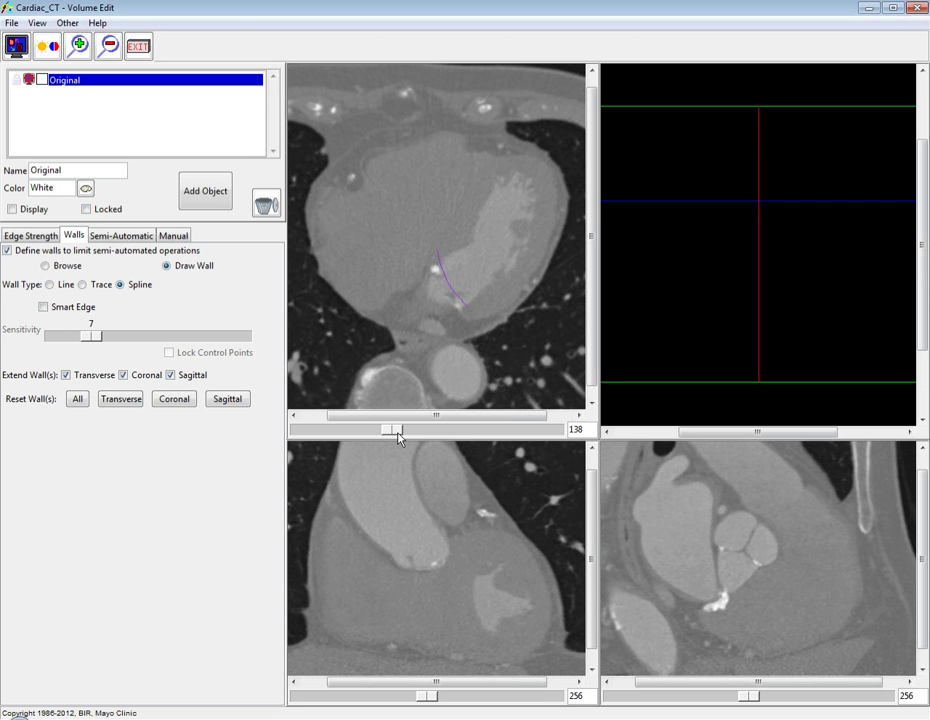
- Draw a second spline wall between the chambers on transverse slice 171 and apply it
drag(399, 435, 417, 431)
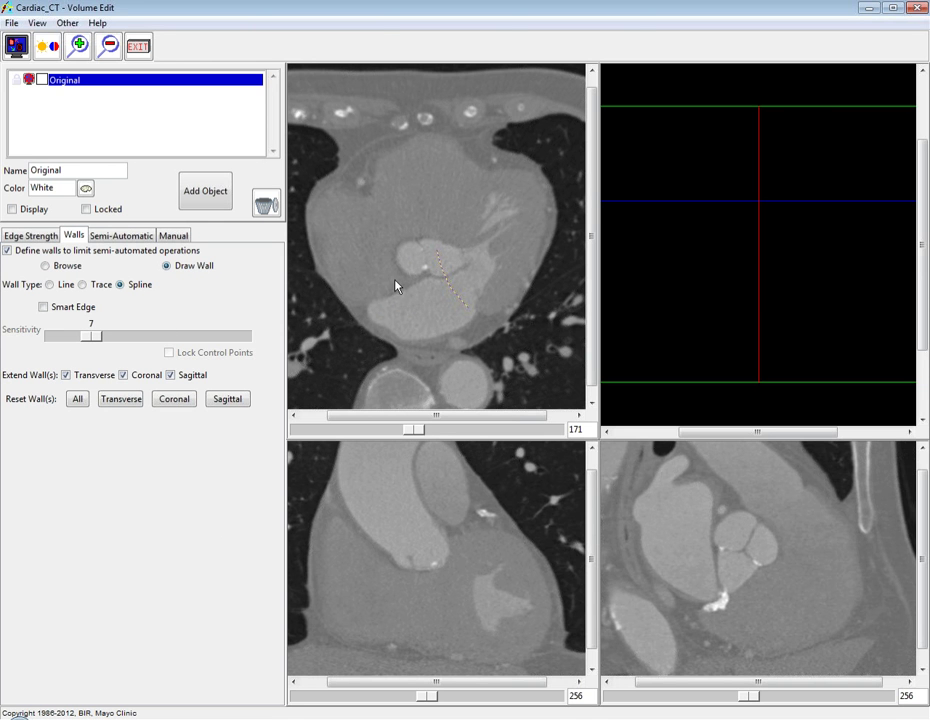
click(459, 268)
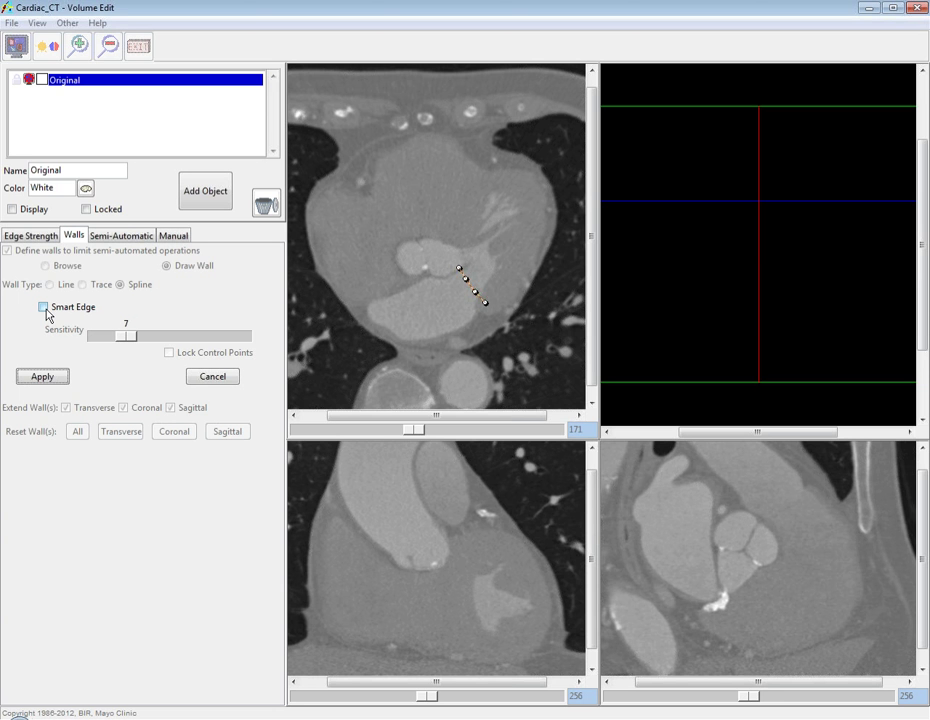
click(38, 377)
- Step down through the transverse slices from 171 to examine the wall's path between the two drawn splines
click(377, 434)
click(356, 435)
click(356, 436)
click(356, 436)
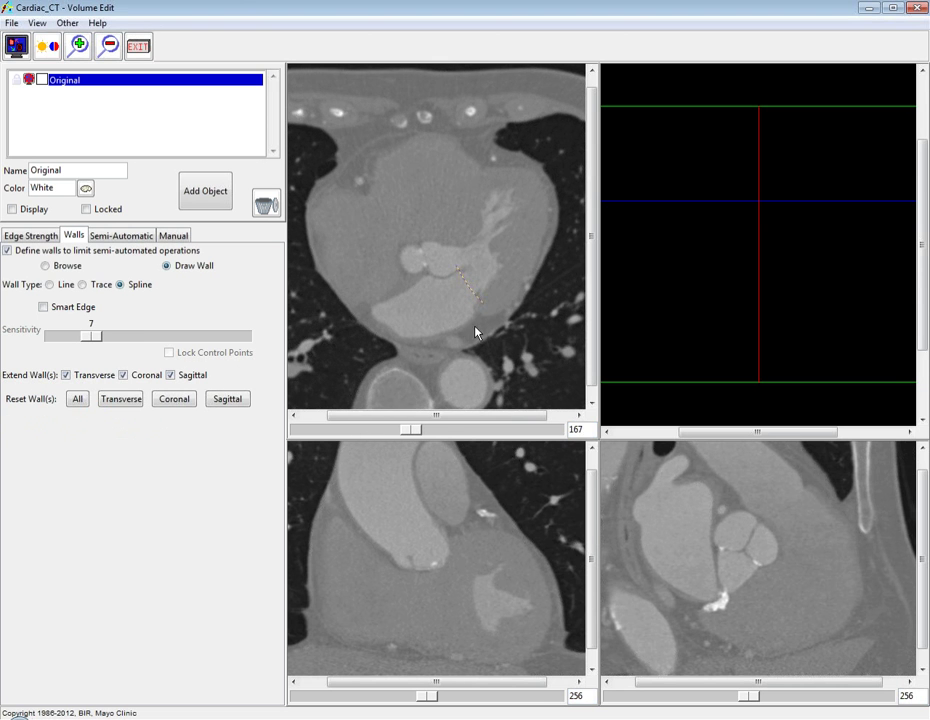
click(352, 433)
click(351, 434)
click(350, 434)
click(350, 434)
click(350, 434)
click(350, 434)
click(350, 434)
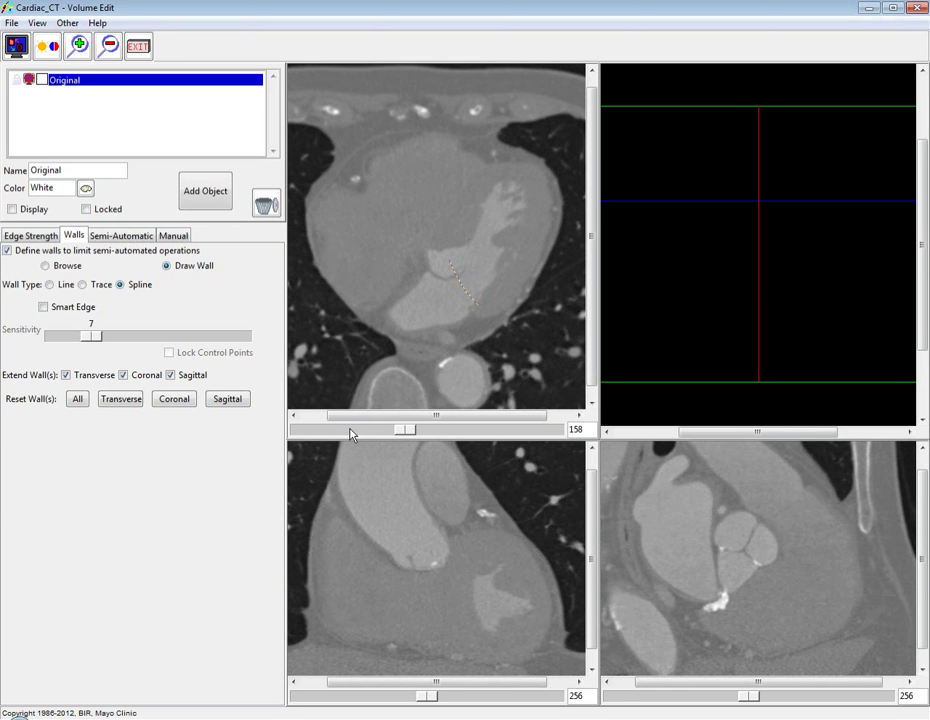
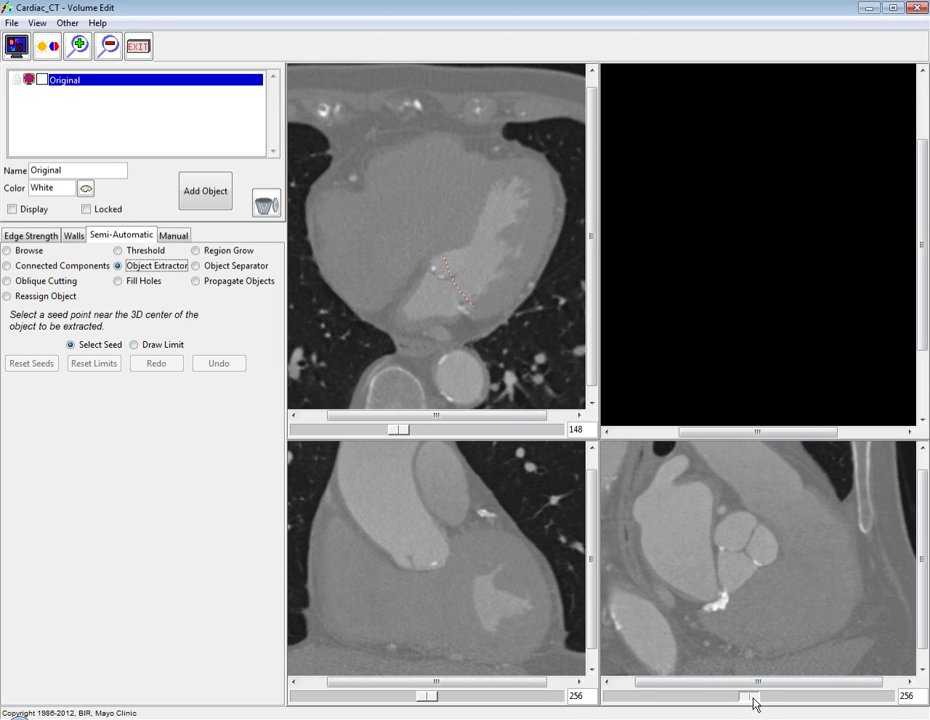
- Seed the left atrium in the sagittal view with Object Extractor and extract it with a threshold range of 250 to 2705
drag(755, 703, 737, 708)
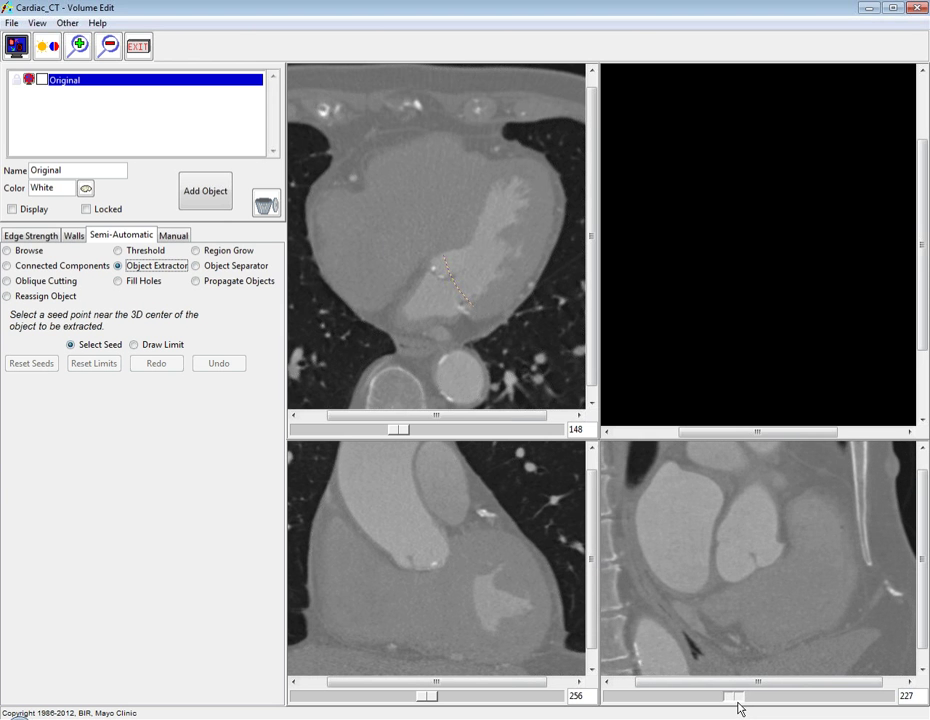
click(681, 518)
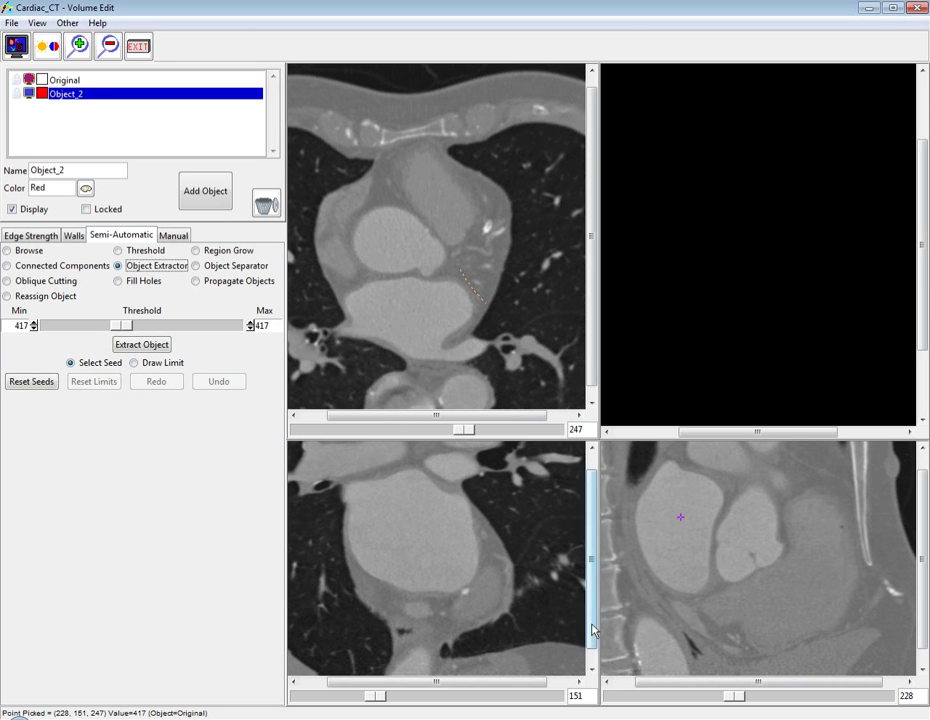
click(115, 328)
mouse_move(115, 330)
mouse_down()
mouse_move(126, 334)
mouse_move(108, 331)
mouse_up()
click(145, 344)
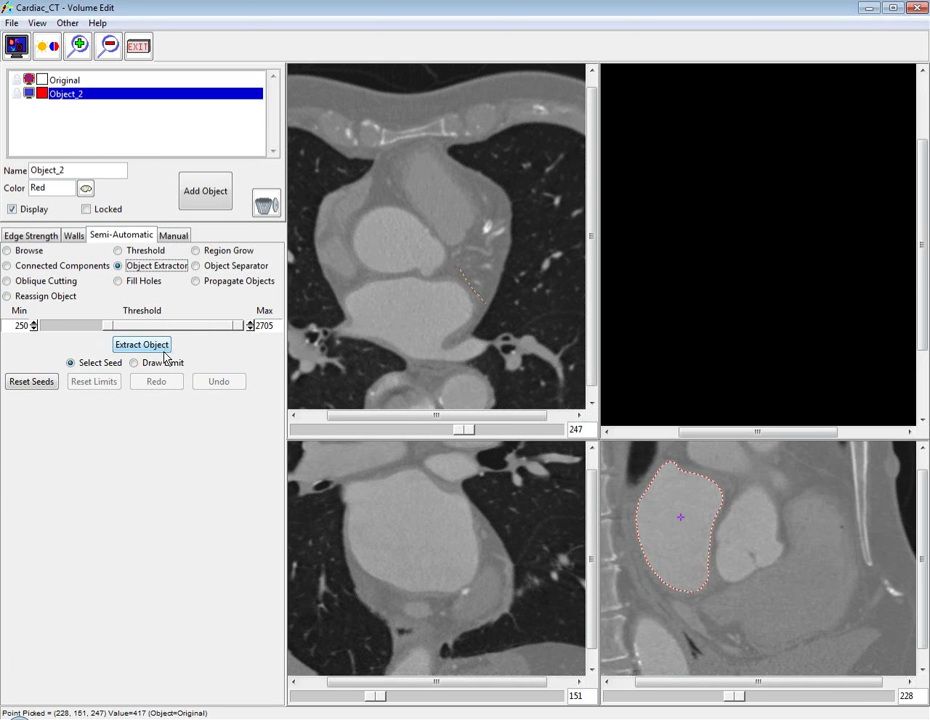
click(161, 347)
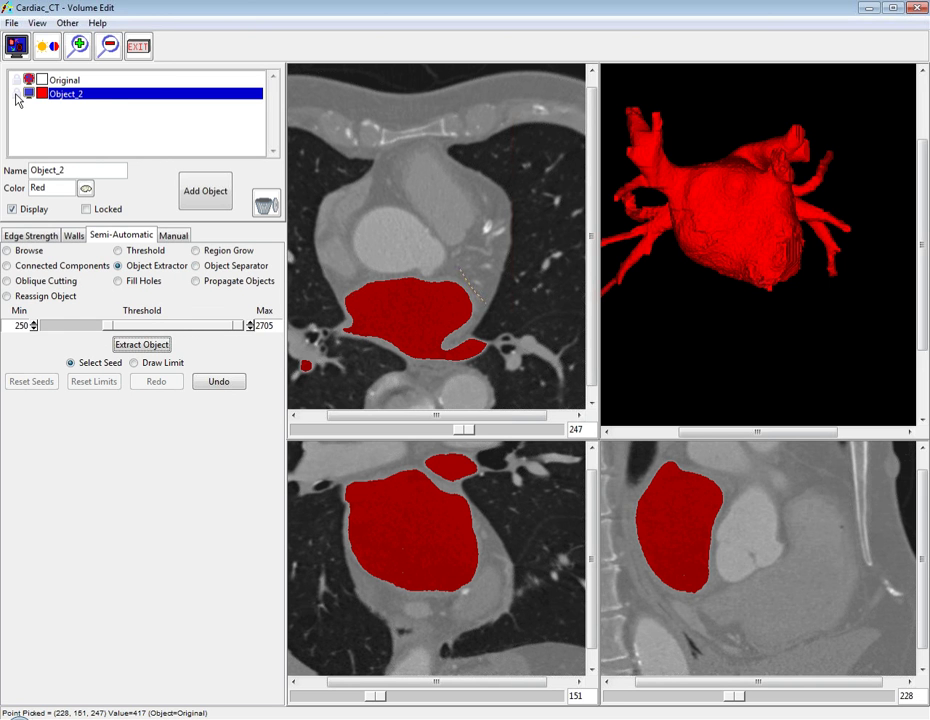
- Lock Object_2 and define a new green object by thresholding the range from -1023 to 220
click(16, 95)
click(219, 198)
click(130, 252)
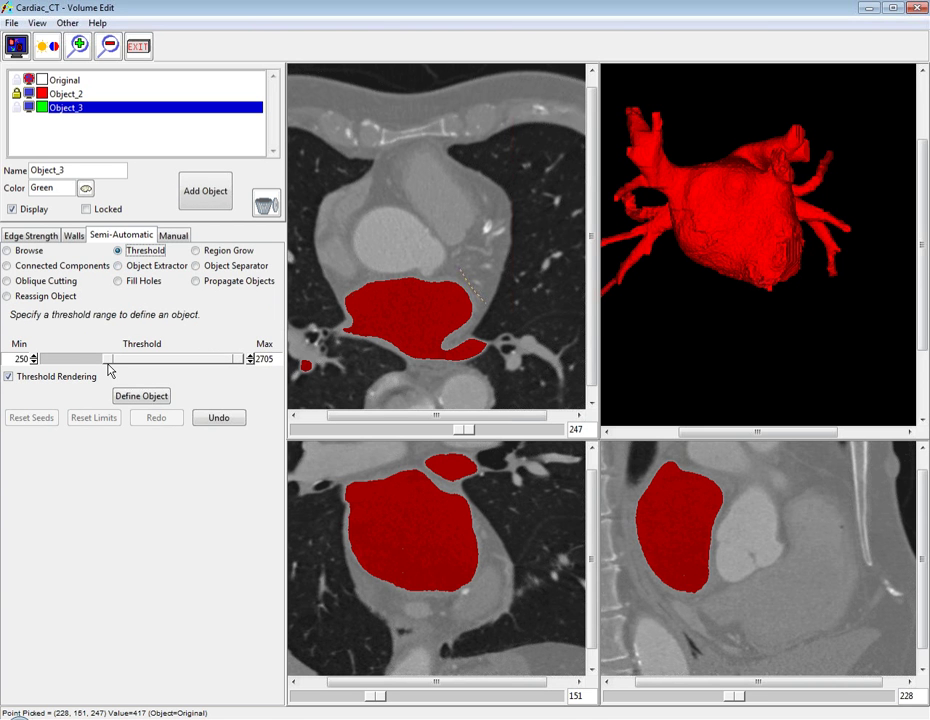
drag(106, 360, 35, 360)
drag(249, 359, 118, 374)
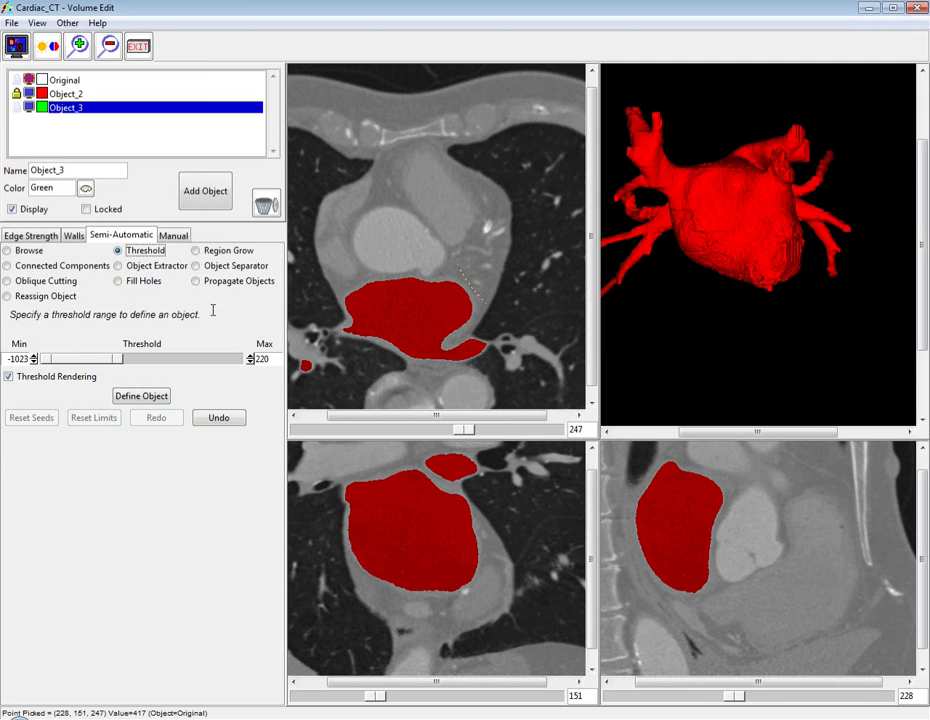
click(150, 395)
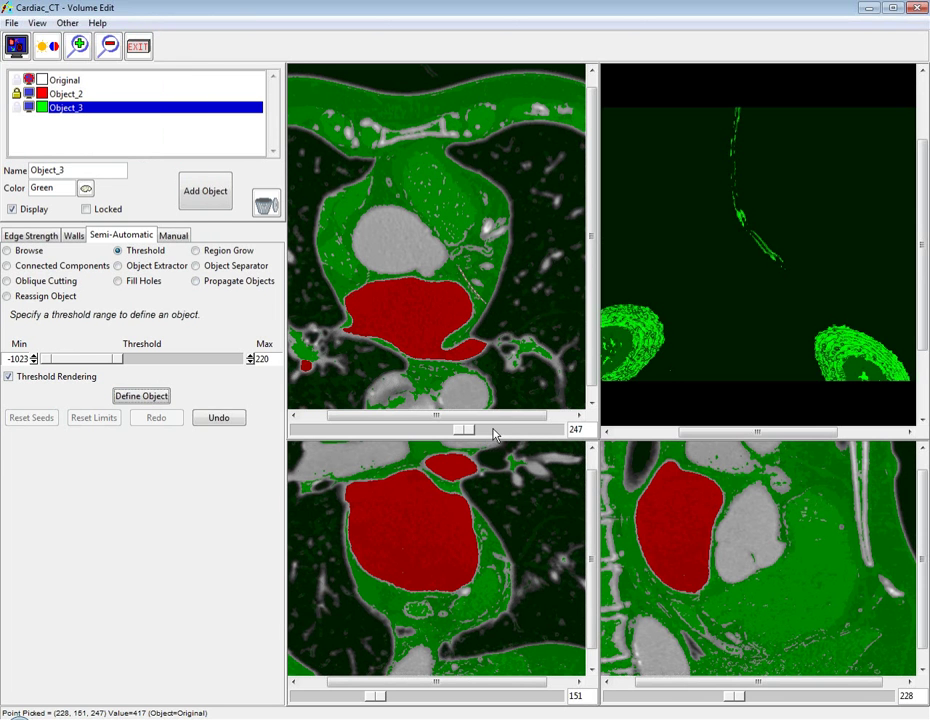
- Lock Object_3 and paint the bright chamber on transverse slices 247 to 250 into a new yellow object with a round pen of size 22
click(174, 236)
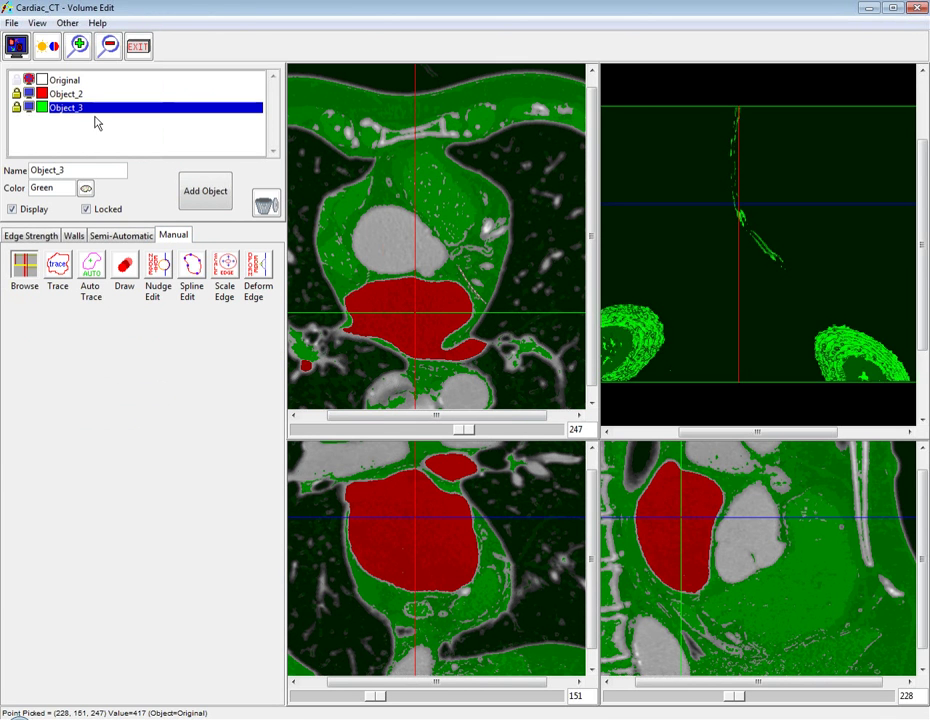
click(222, 192)
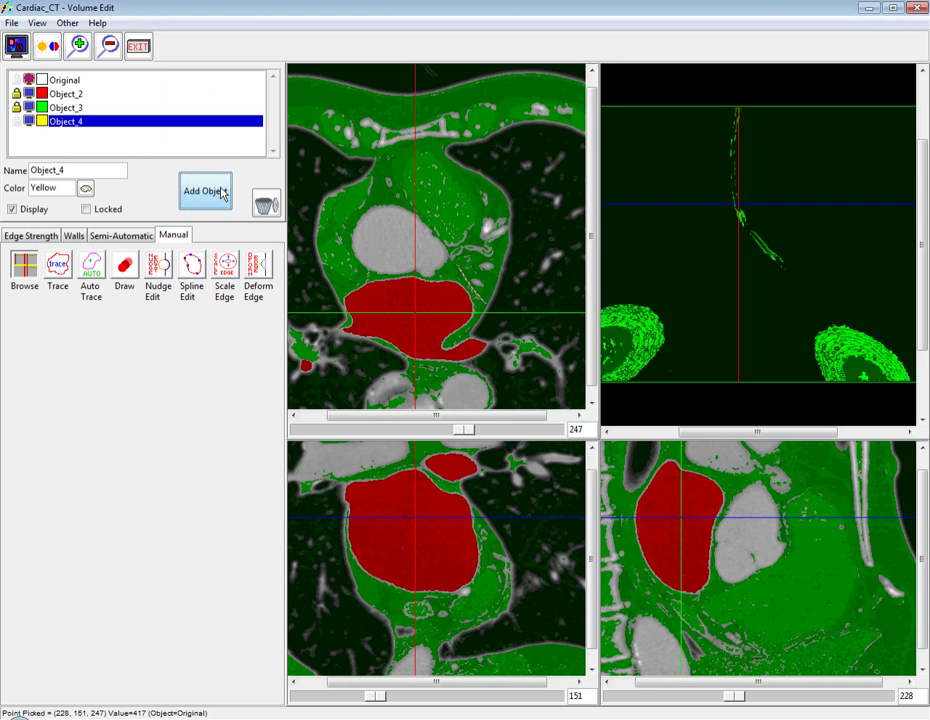
click(126, 274)
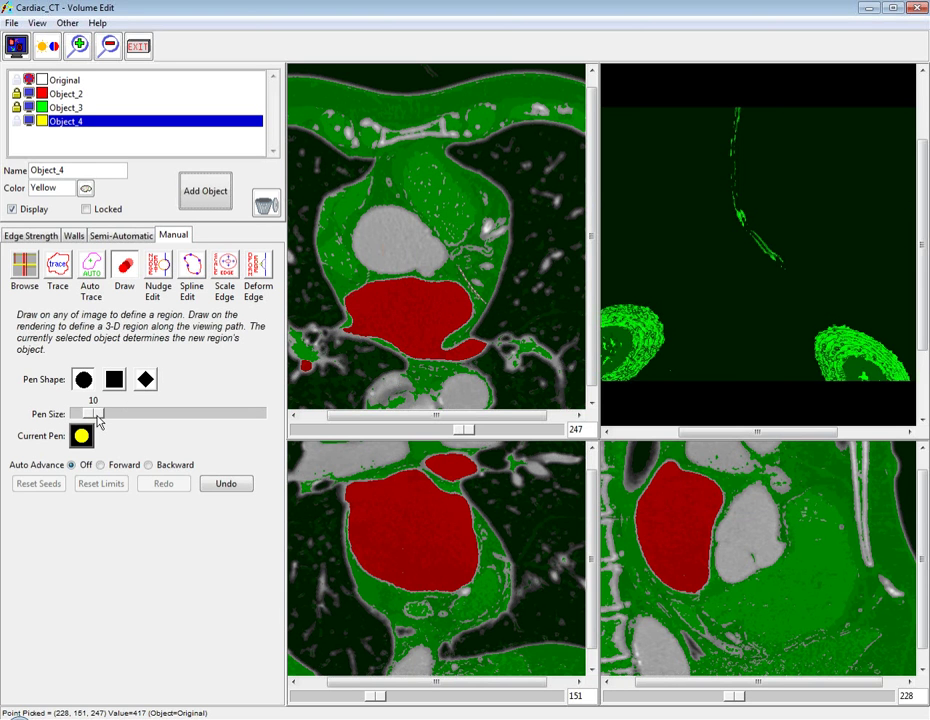
drag(97, 421, 112, 421)
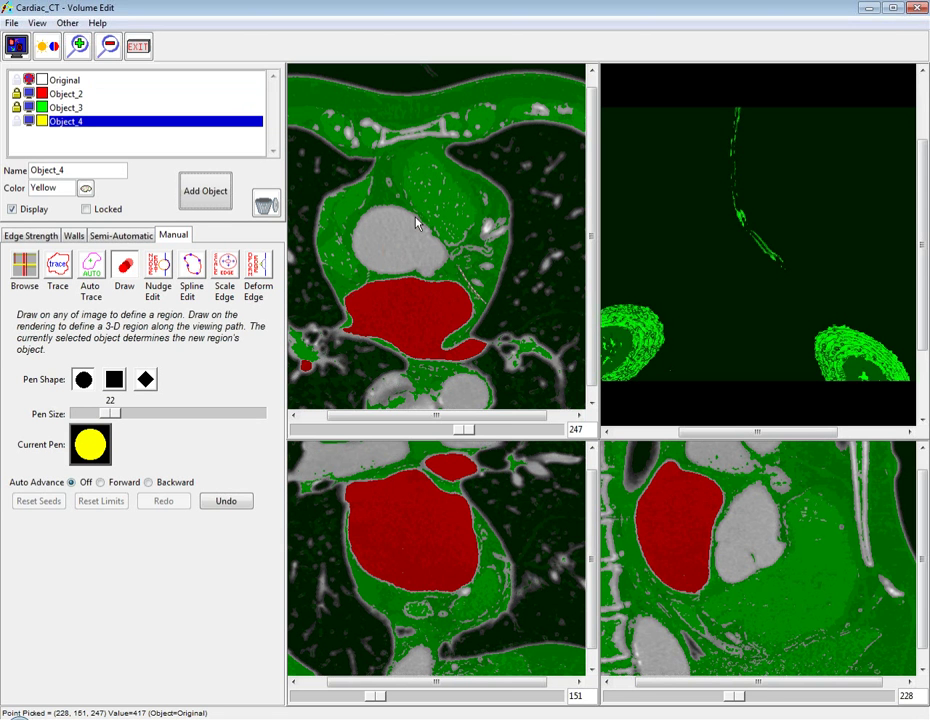
mouse_move(400, 232)
mouse_down()
mouse_move(368, 250)
mouse_move(423, 257)
mouse_move(427, 266)
mouse_move(427, 240)
mouse_move(392, 246)
mouse_up()
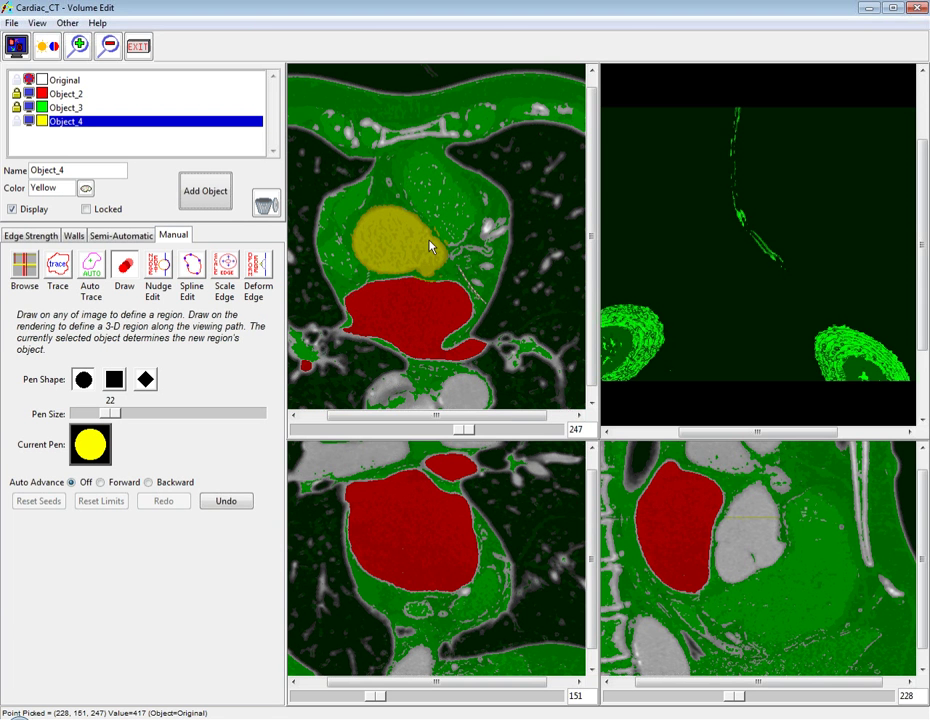
scroll(420, 251, down, 1)
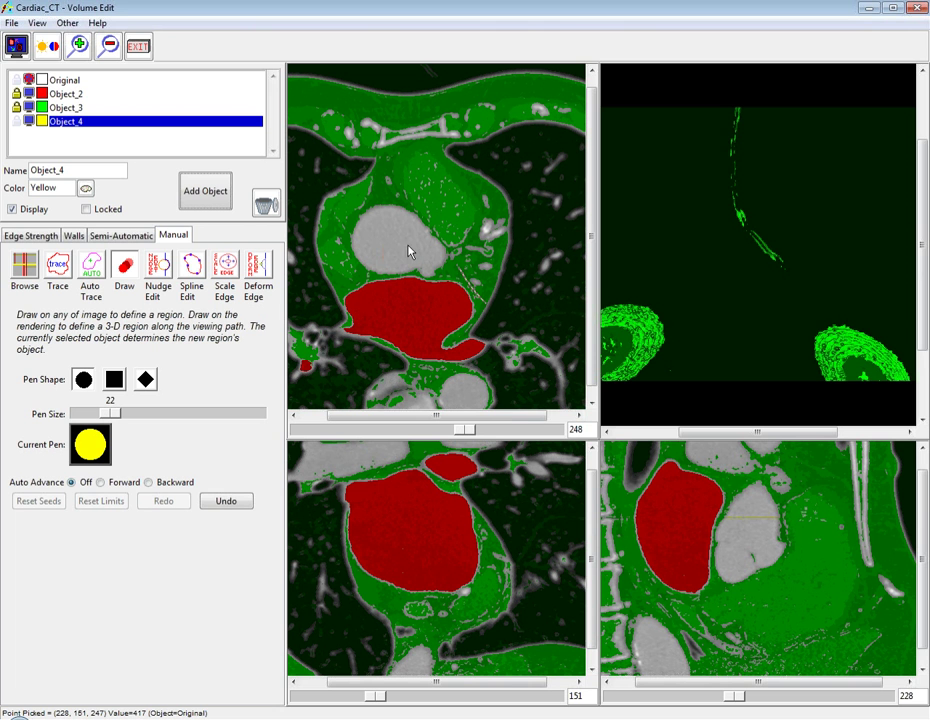
mouse_move(403, 242)
mouse_down()
mouse_move(381, 224)
mouse_move(368, 241)
mouse_move(381, 262)
mouse_move(427, 263)
mouse_move(436, 250)
mouse_move(415, 229)
mouse_move(384, 243)
mouse_move(390, 252)
mouse_move(364, 244)
mouse_move(372, 254)
mouse_move(427, 257)
mouse_move(386, 216)
mouse_move(390, 251)
mouse_move(376, 232)
mouse_move(365, 242)
mouse_move(425, 259)
mouse_move(428, 244)
mouse_move(390, 224)
mouse_move(400, 244)
mouse_up()
scroll(392, 255, down, 1)
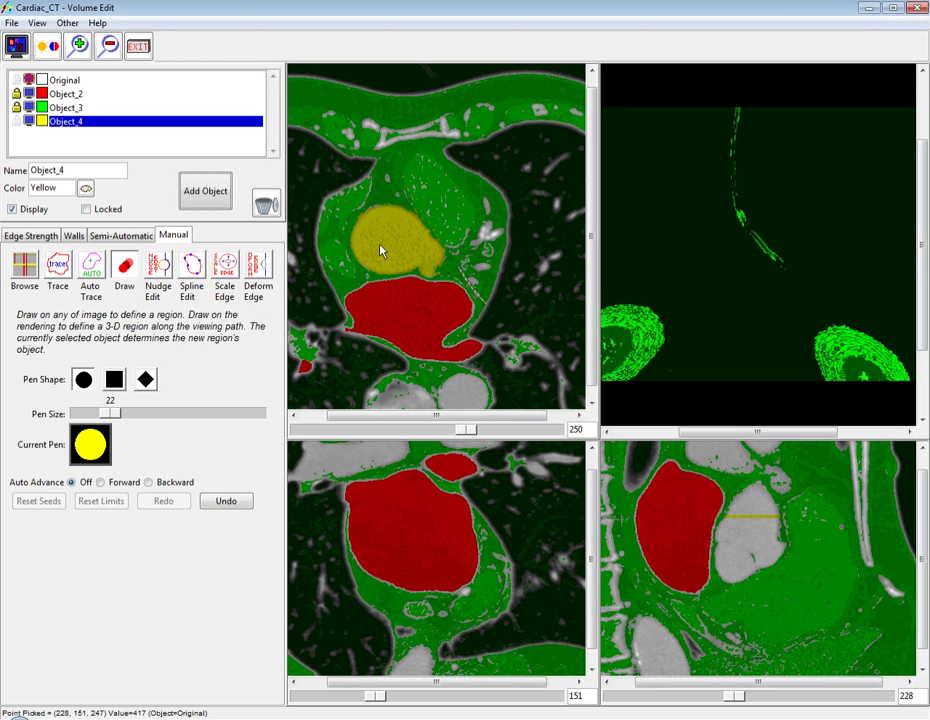
- Unlock Object_2, hide Object_3, and draw over the lower-left vessel branches in the 3D rendering to assign them to a new blue object
click(28, 107)
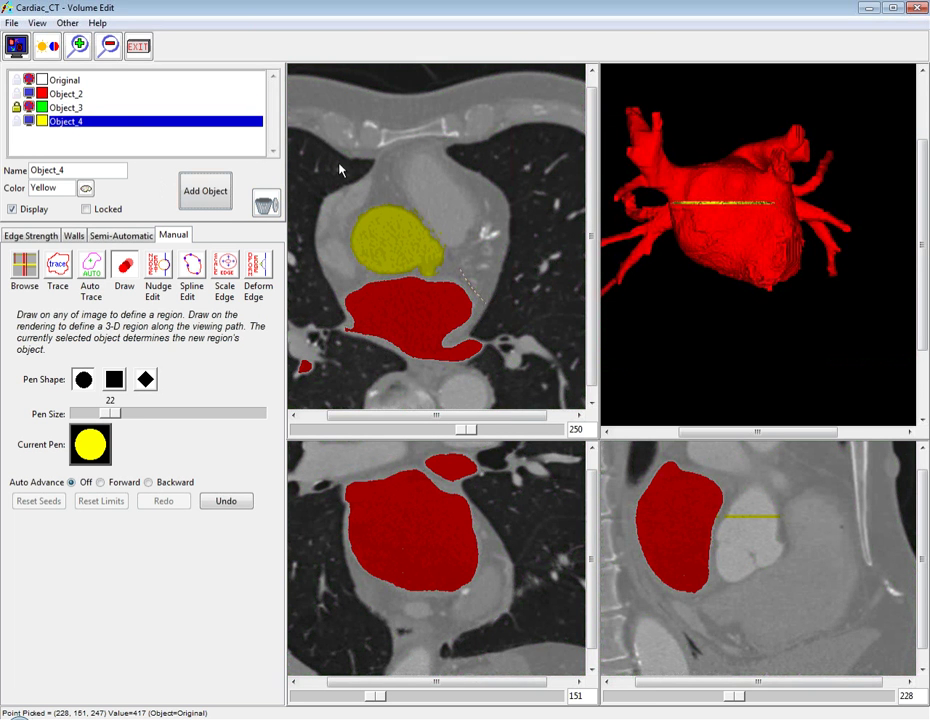
click(216, 197)
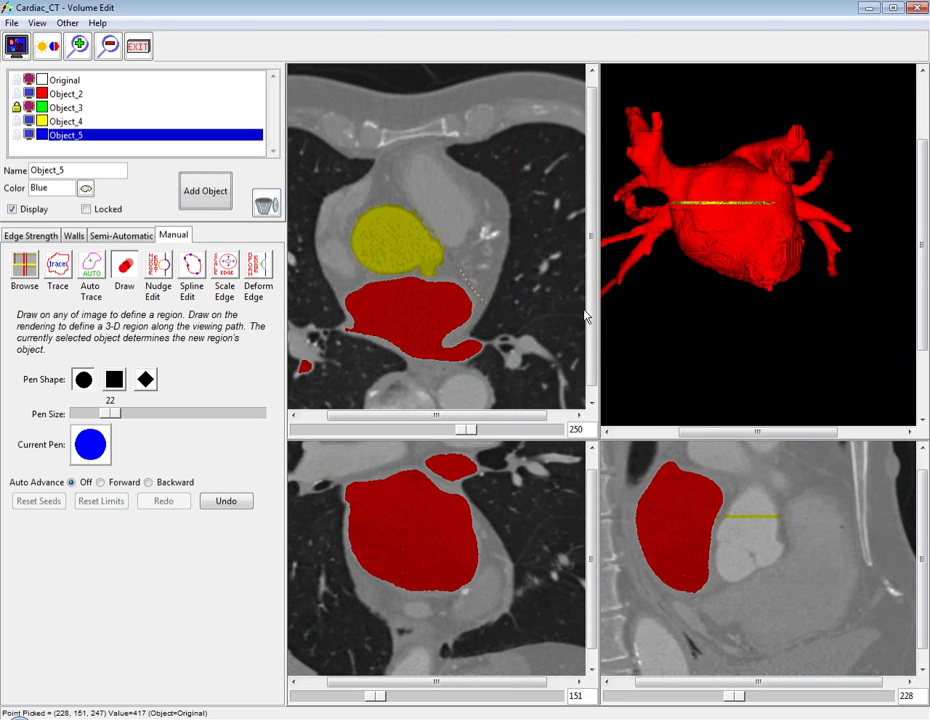
drag(698, 437, 668, 436)
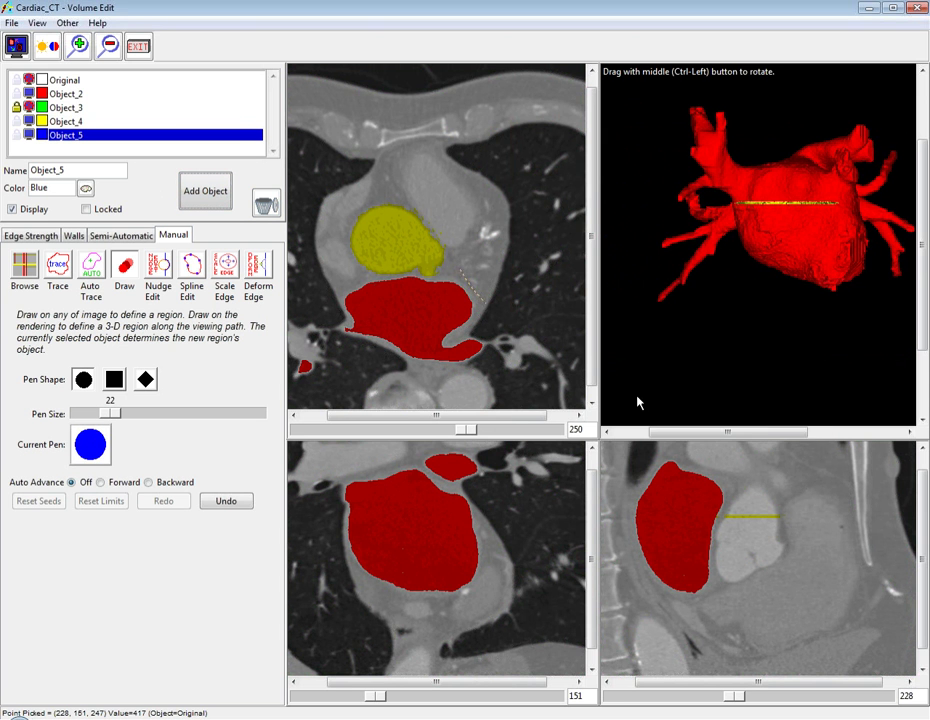
mouse_move(665, 344)
mouse_down()
mouse_move(655, 306)
mouse_move(705, 241)
mouse_up()
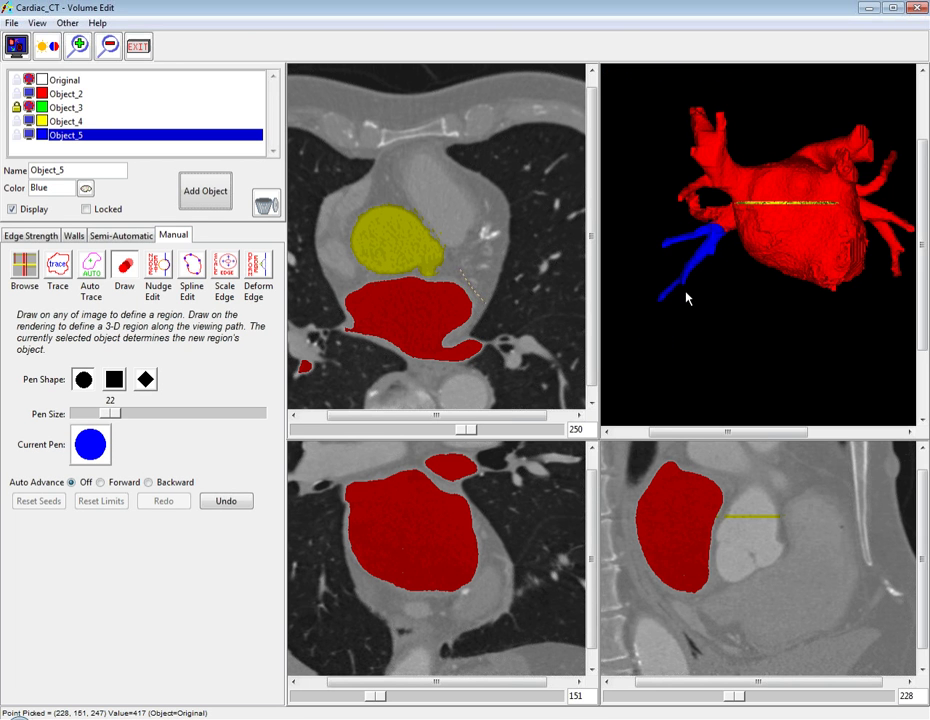
- Examine the painted vessels in the rendering by rotating it and resetting the rotation to Right and to Front
middle_drag(682, 289, 791, 307)
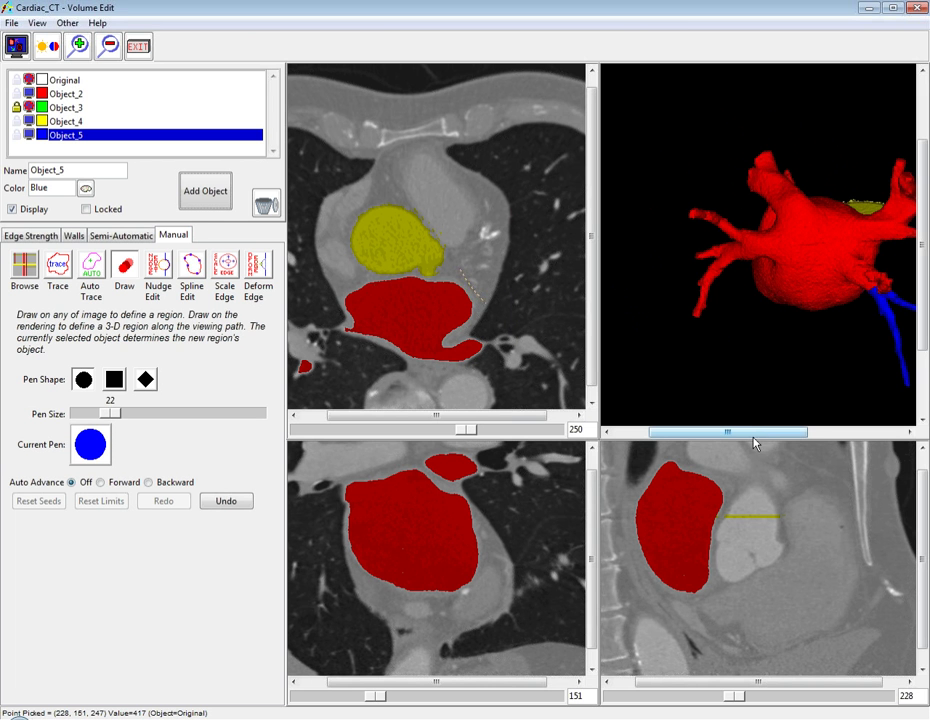
drag(754, 433, 791, 431)
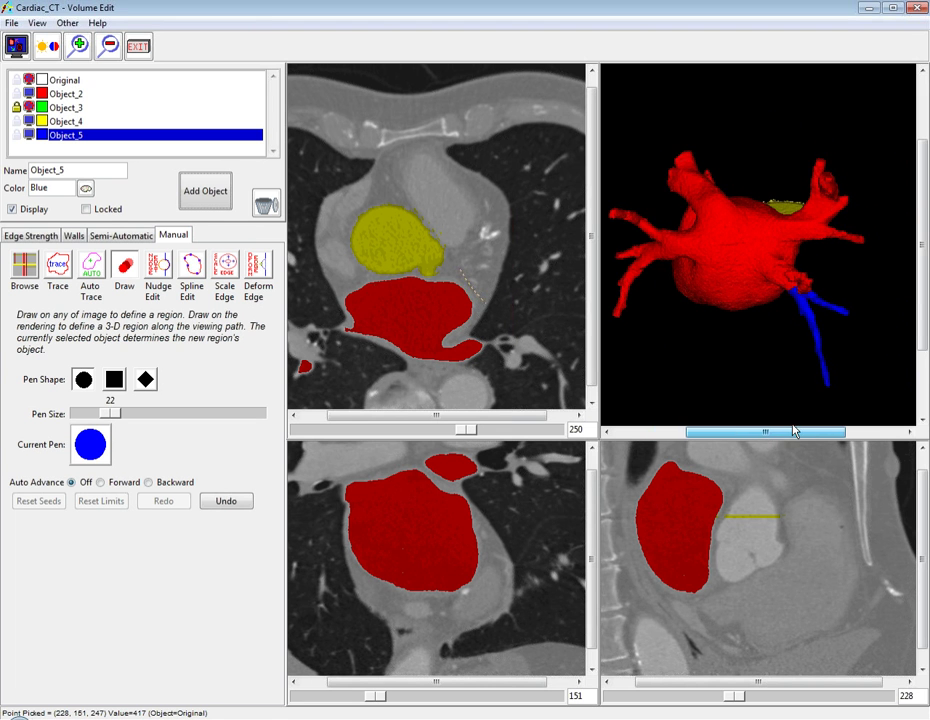
right_click(693, 200)
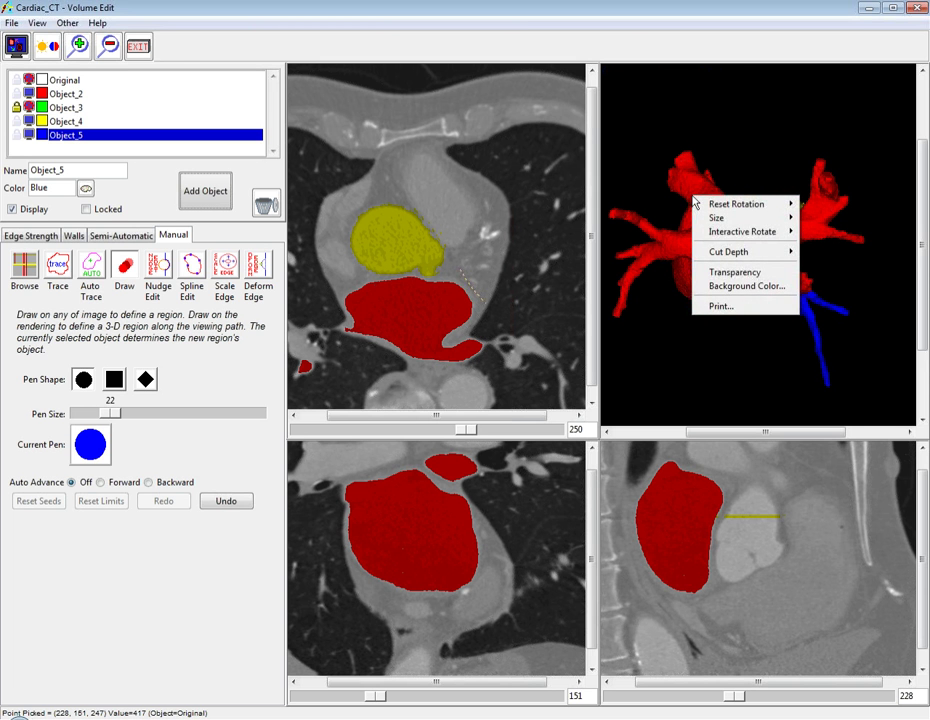
mouse_move(703, 207)
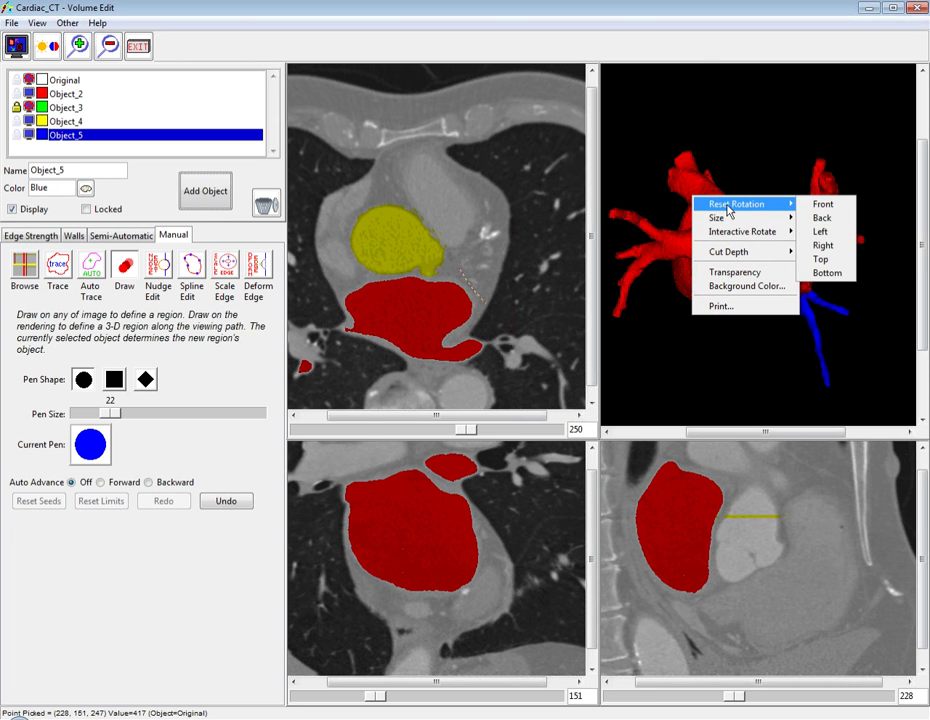
click(818, 246)
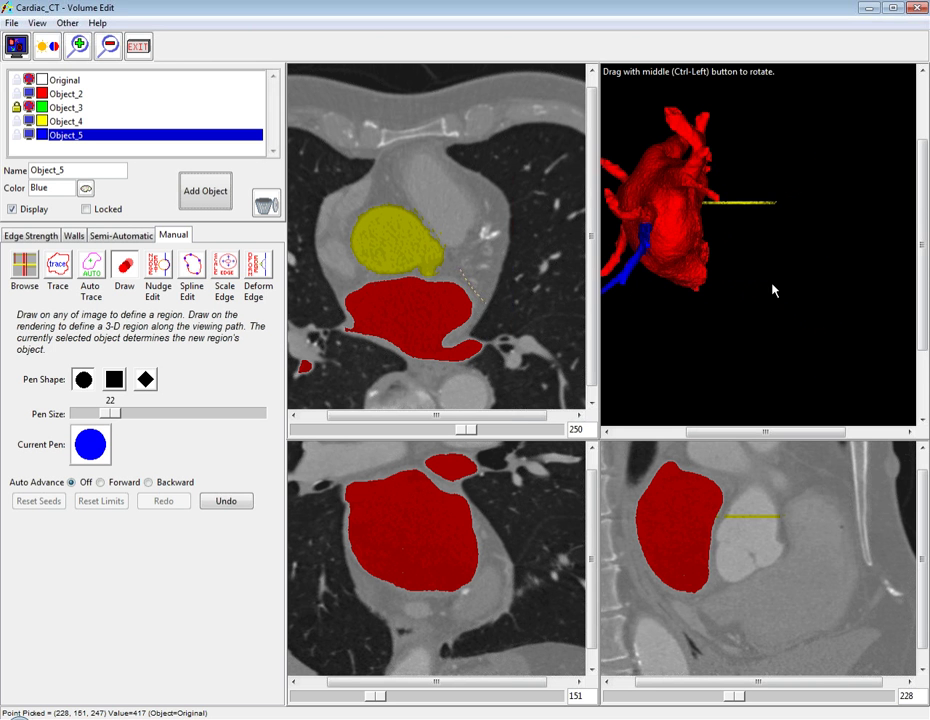
drag(762, 440, 727, 436)
right_click(707, 268)
mouse_move(712, 272)
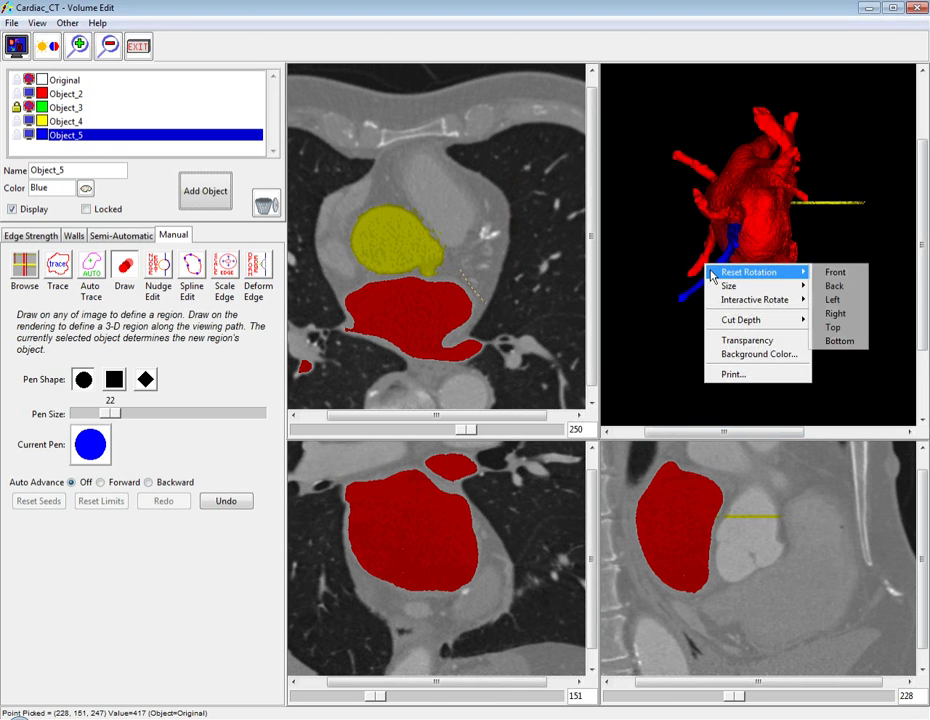
click(859, 279)
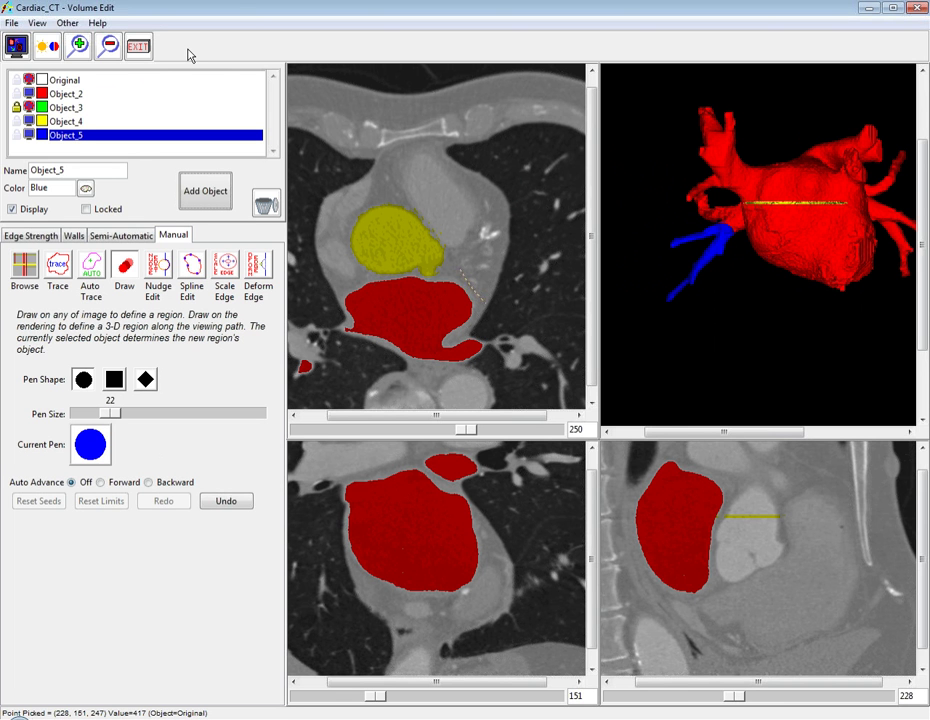
- Exit Volume Edit without saving the object map
click(138, 46)
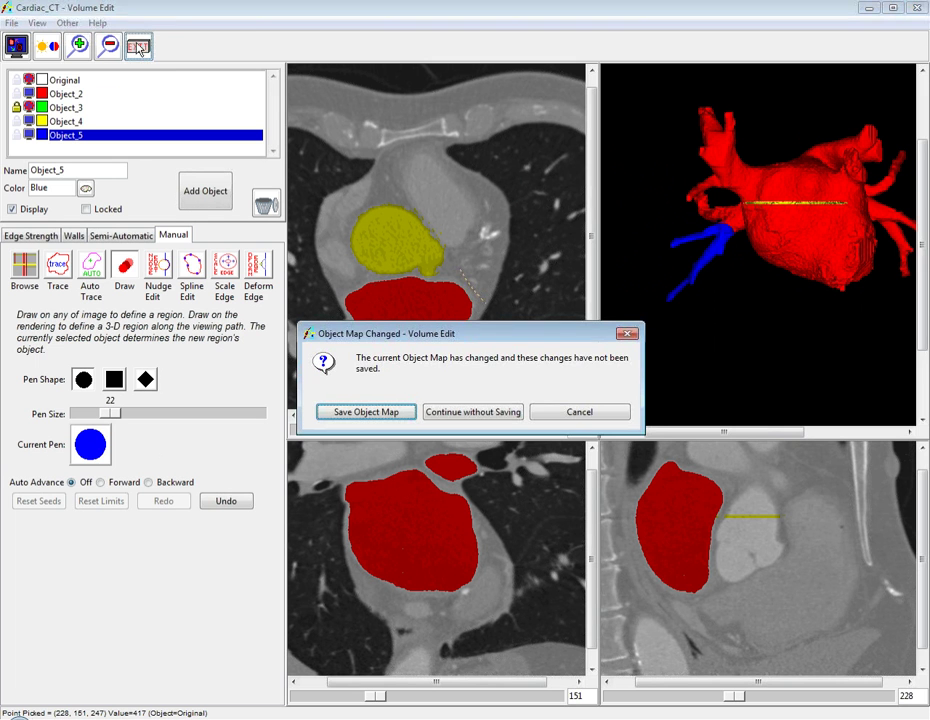
click(459, 421)
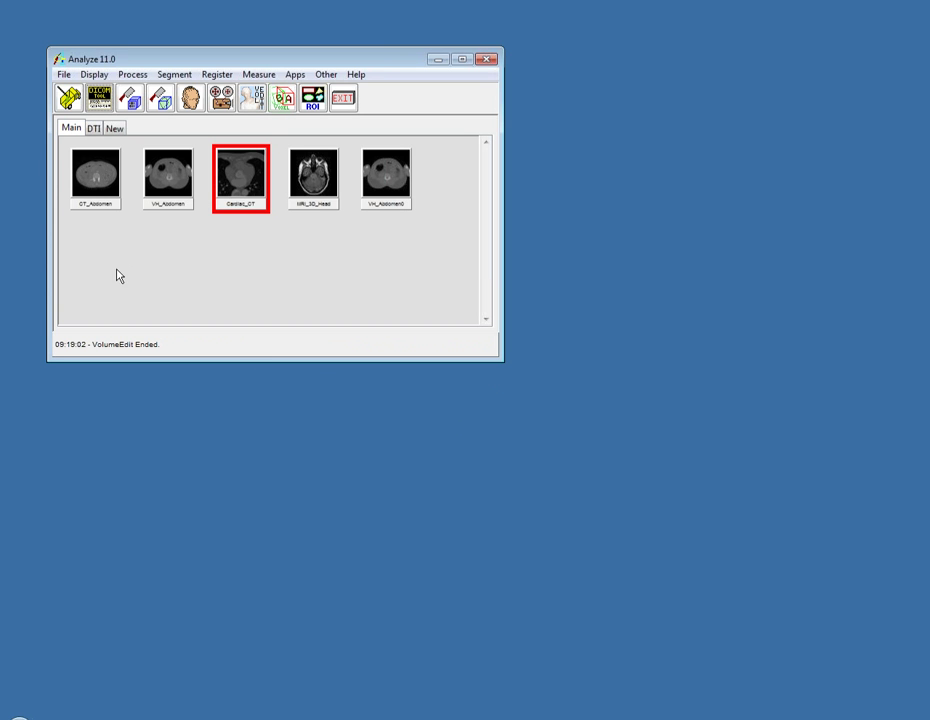
- Append DTI_P1_FA, DTI_P1_RA, DTI_P1_RADIAL and DTI_P1_VR into a four-volume MultiVolume, unloading the originals after a successful append
click(92, 129)
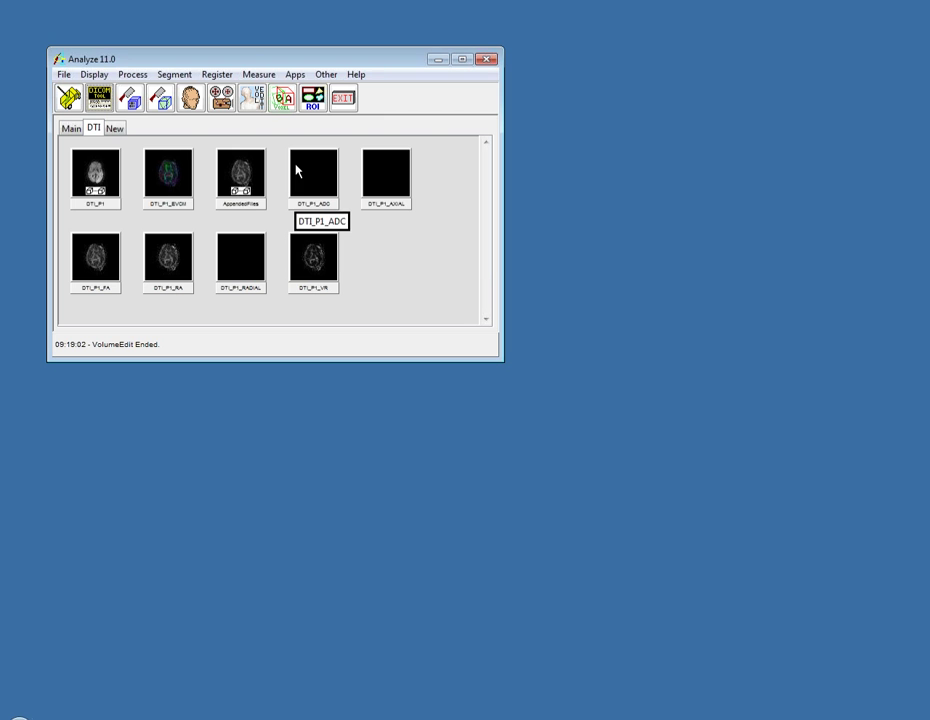
click(111, 259)
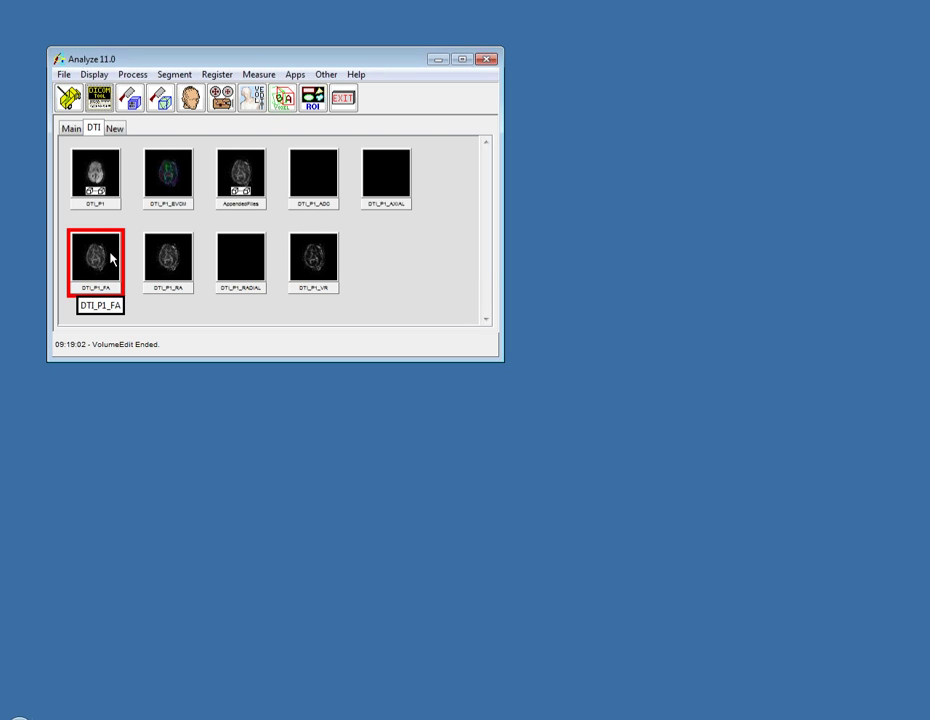
ctrl+click(185, 252)
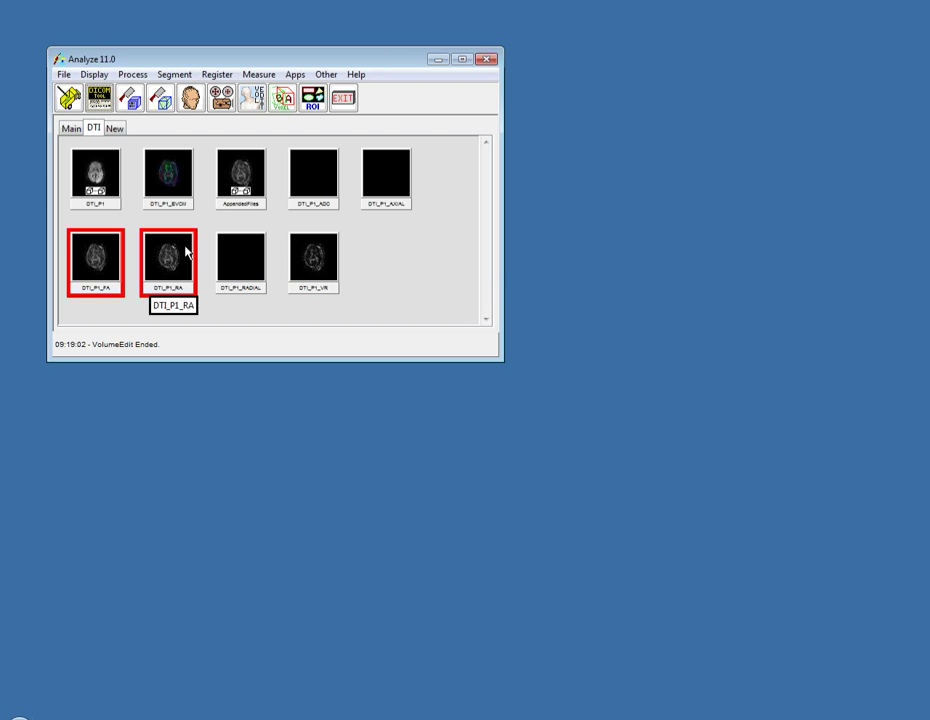
ctrl+click(252, 255)
ctrl+click(324, 259)
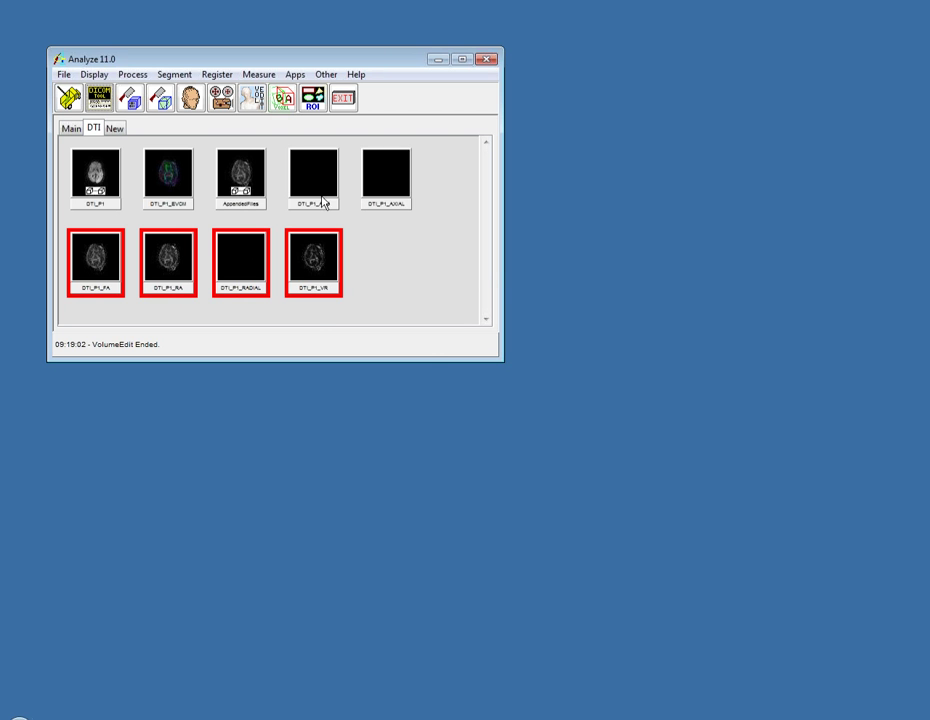
right_click(320, 274)
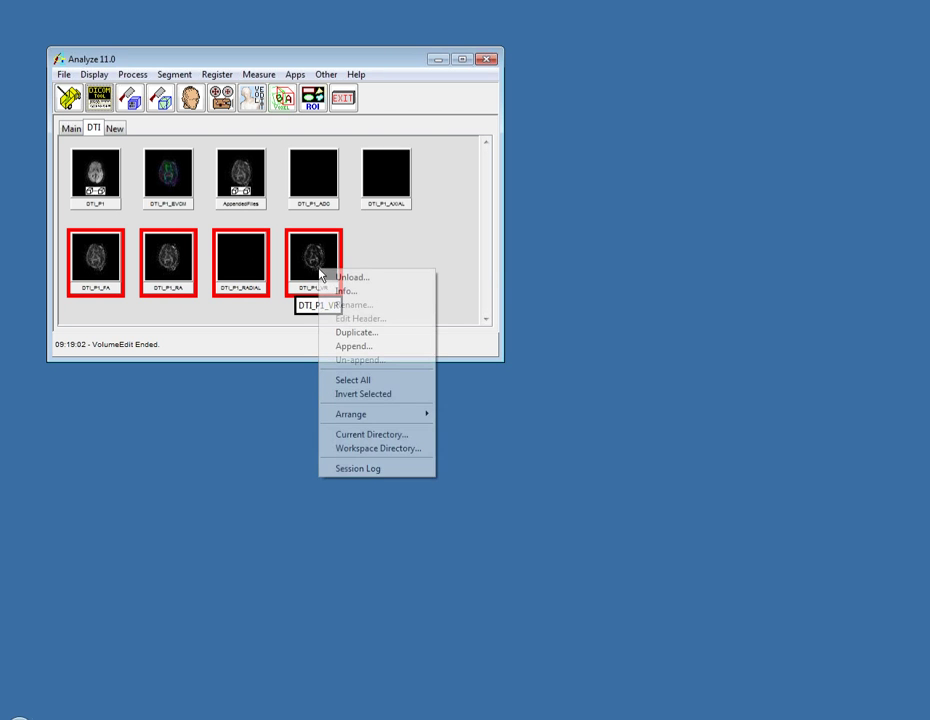
click(352, 346)
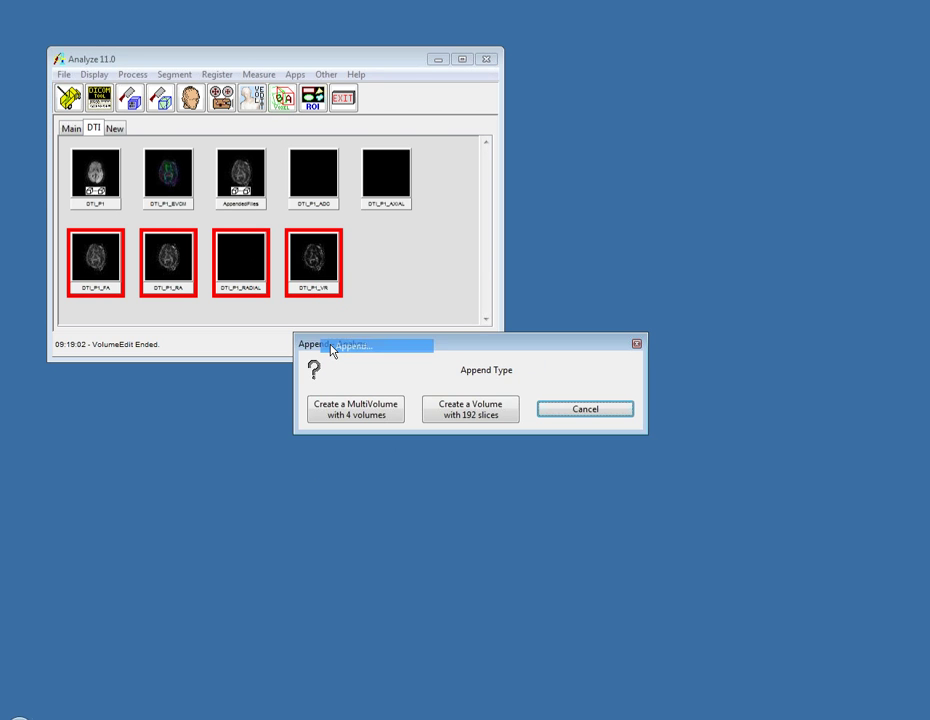
click(317, 420)
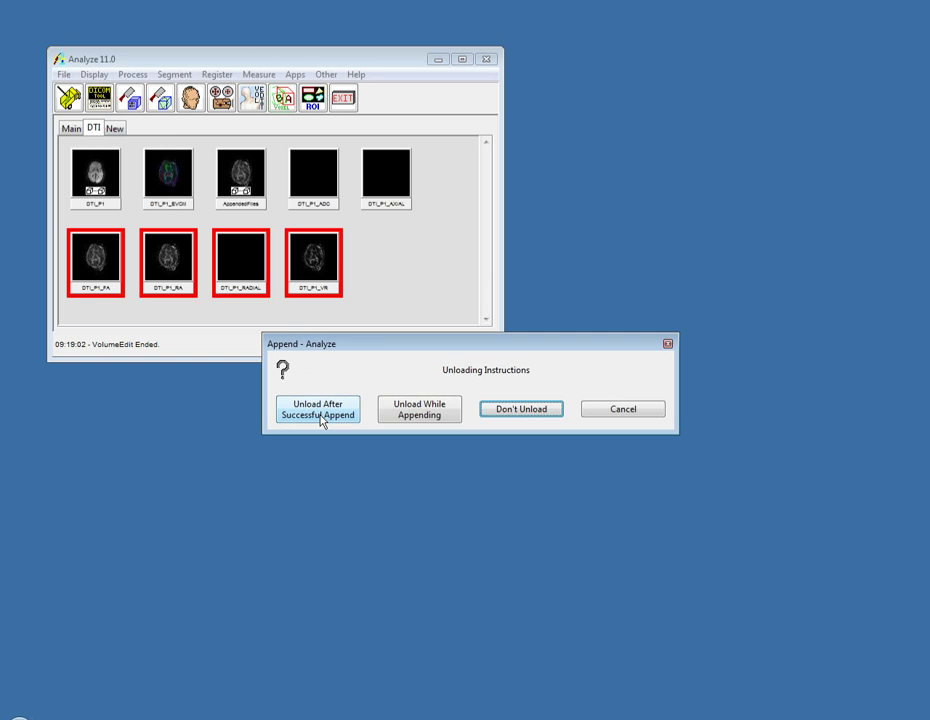
click(318, 412)
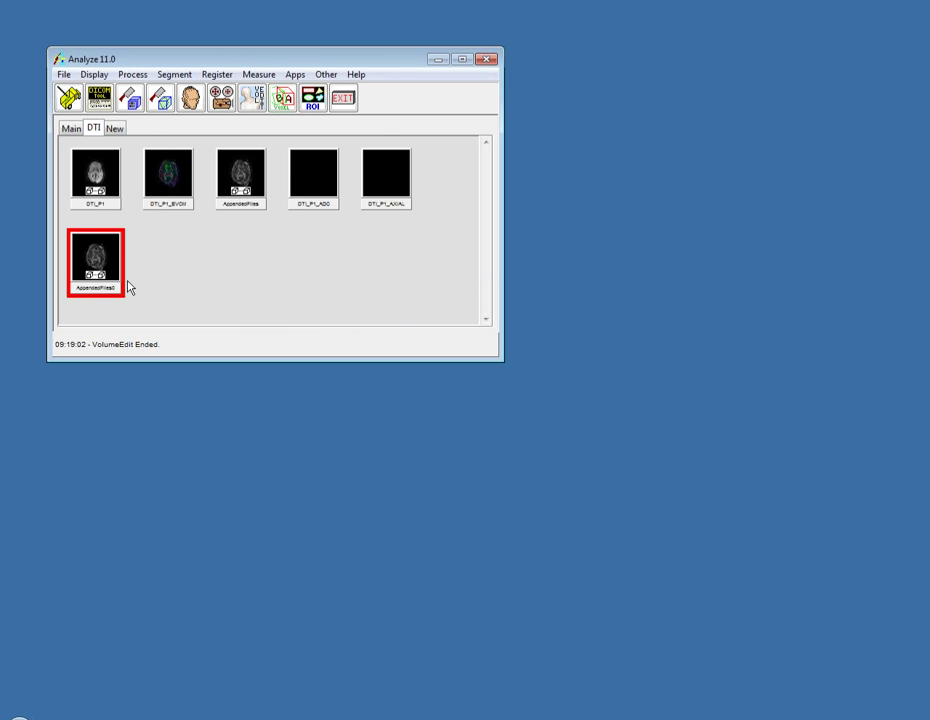
- Open AppendedFiles0 in Region Of Interest and load the DTI_P1.obj object map
click(314, 104)
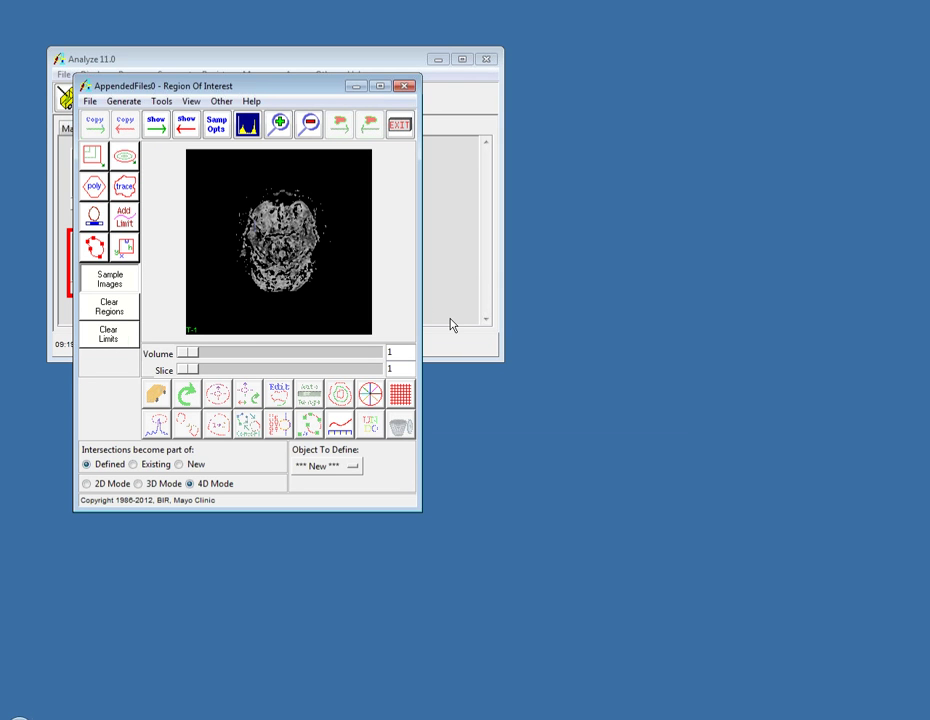
click(90, 102)
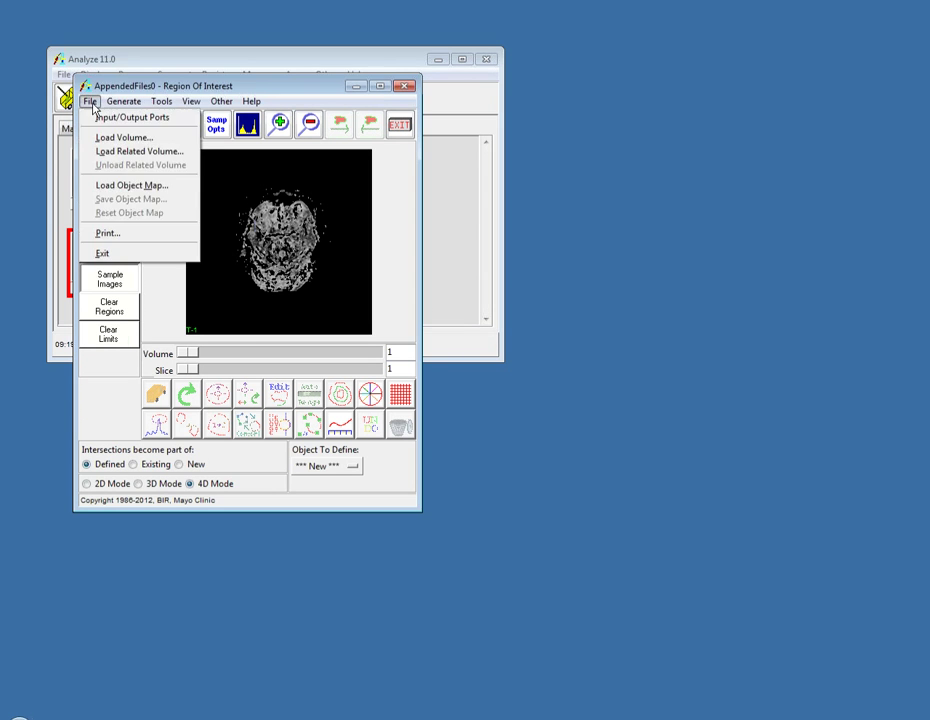
click(100, 186)
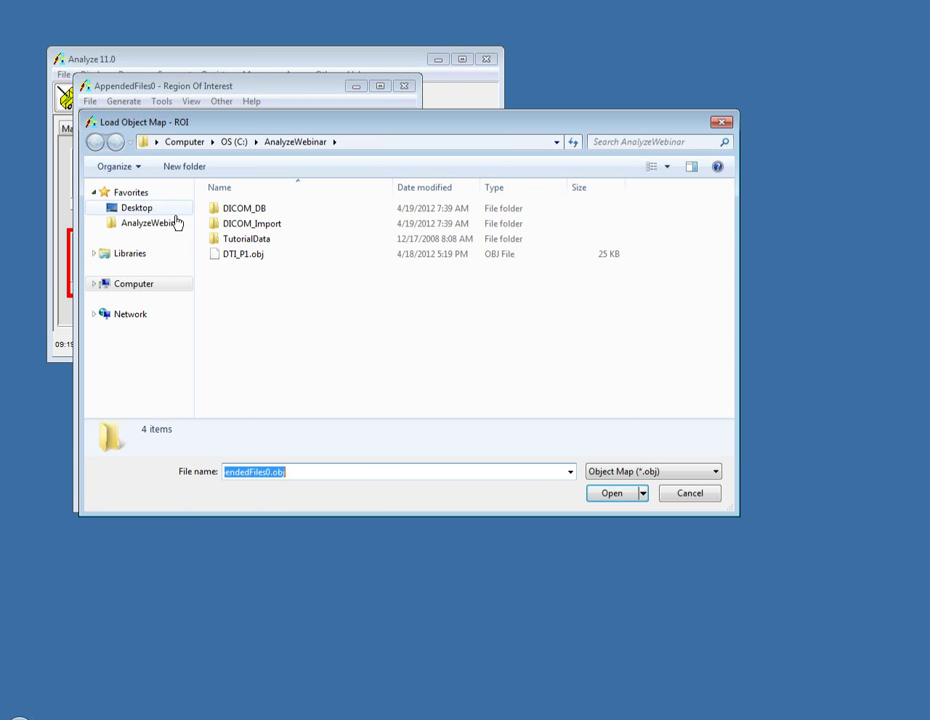
click(276, 254)
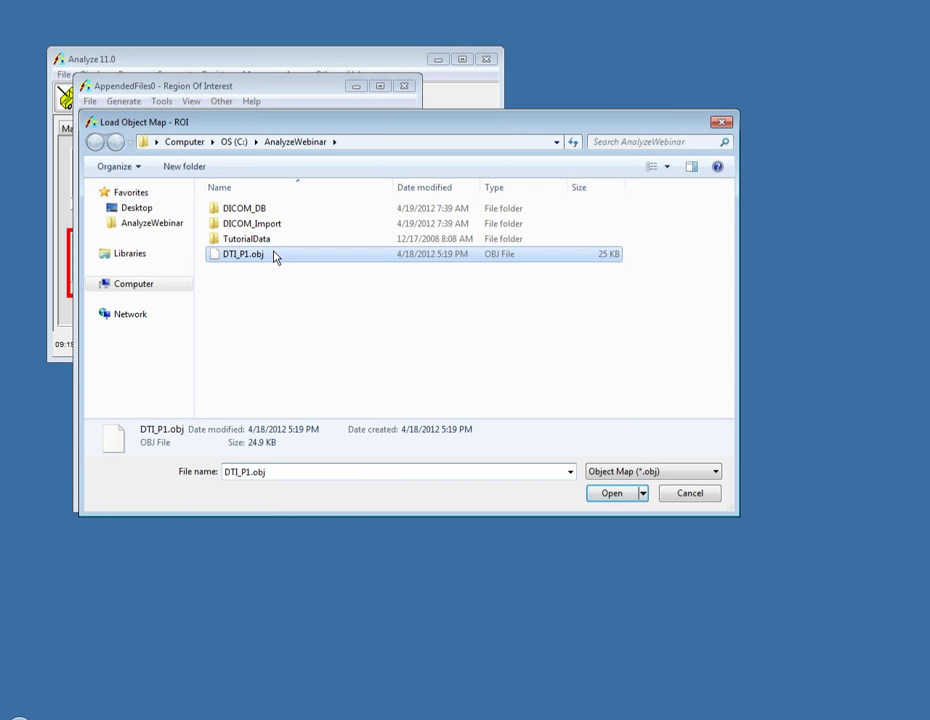
click(603, 494)
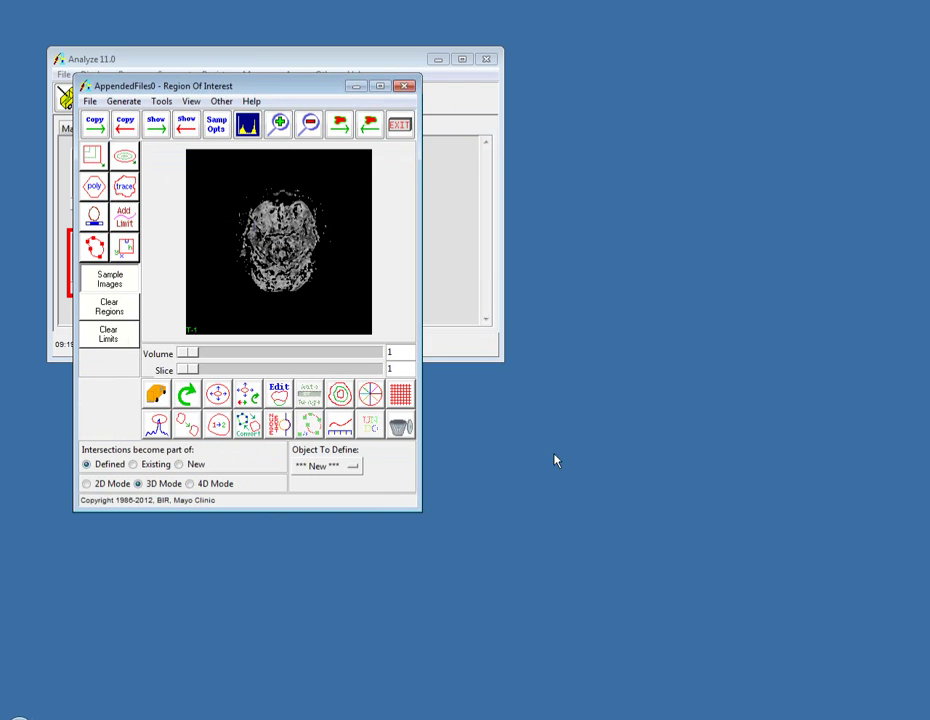
- Display slice 27 and examine the object map regions while switching between the first volume and the next
drag(187, 370, 289, 370)
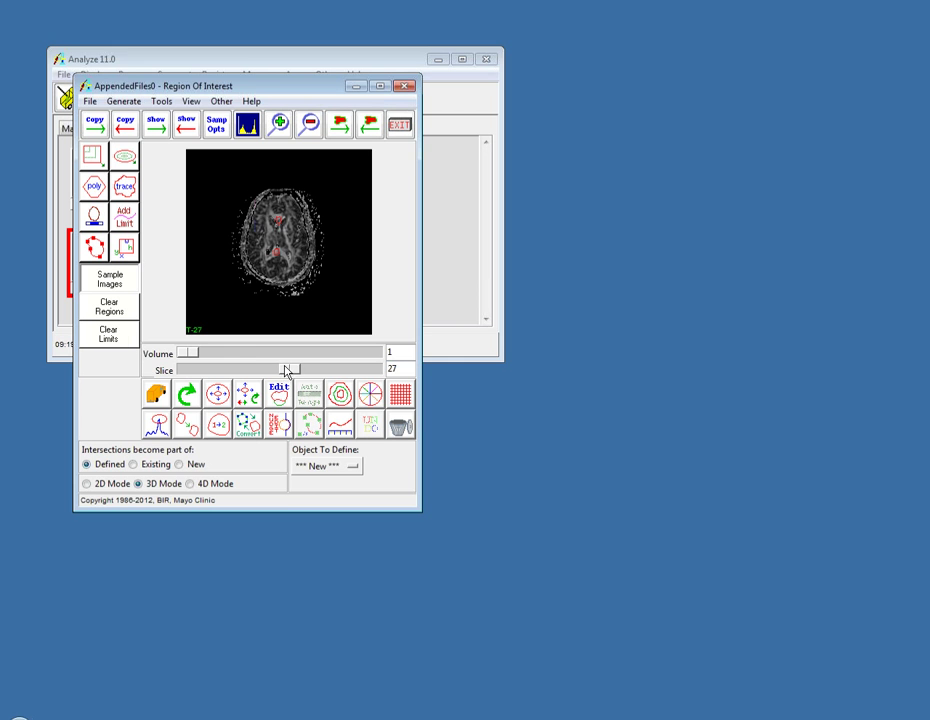
click(211, 355)
click(188, 355)
click(210, 357)
click(193, 355)
- Configure sampling for the CC object with summing on, all slices sampled and sequence display off
click(212, 127)
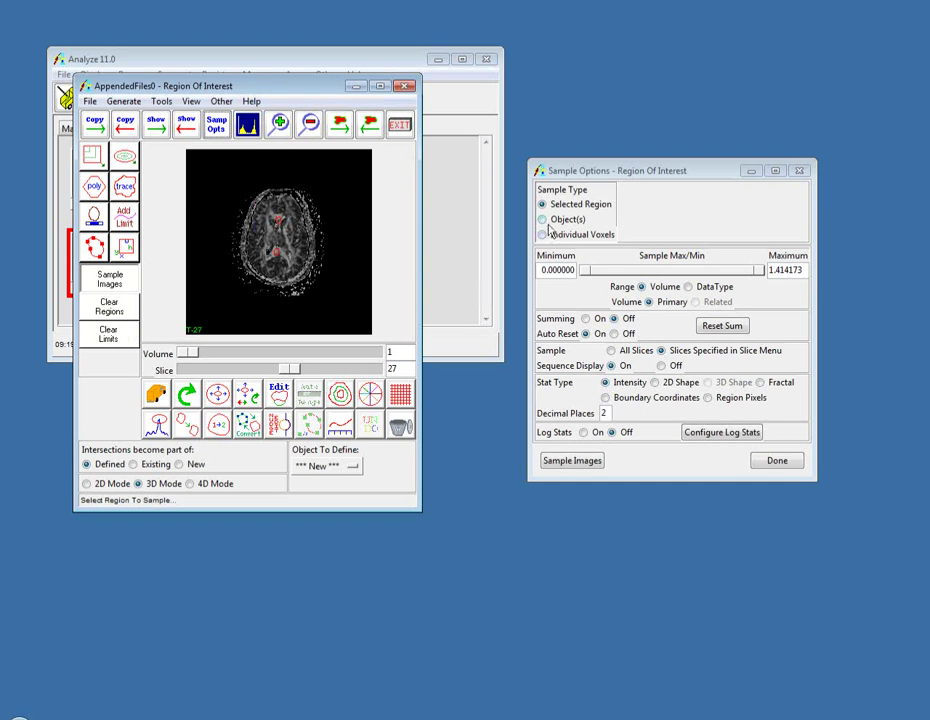
click(543, 220)
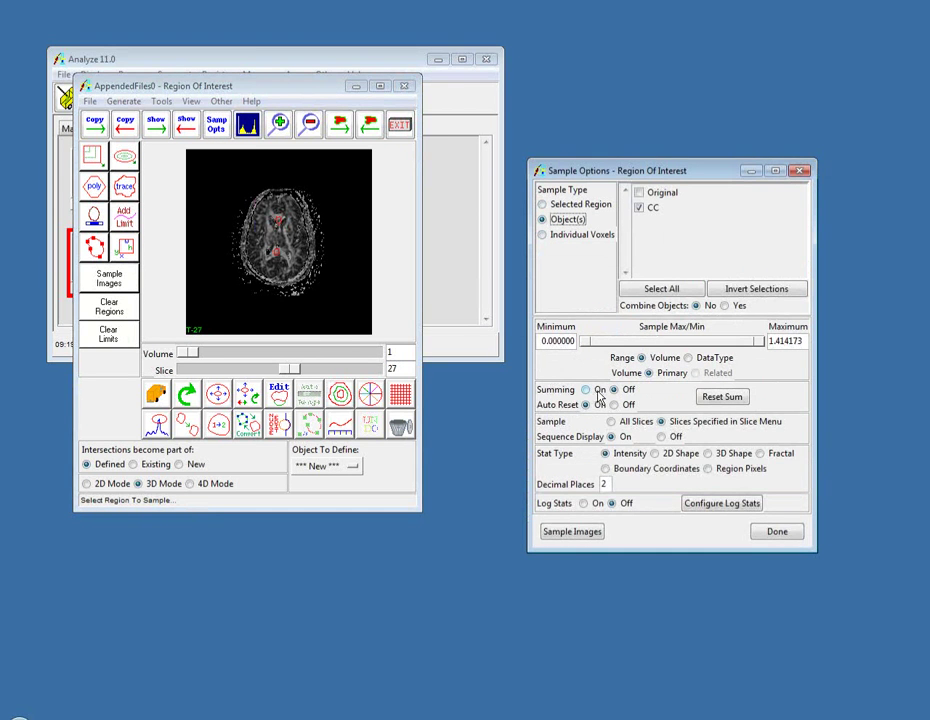
click(587, 389)
click(612, 421)
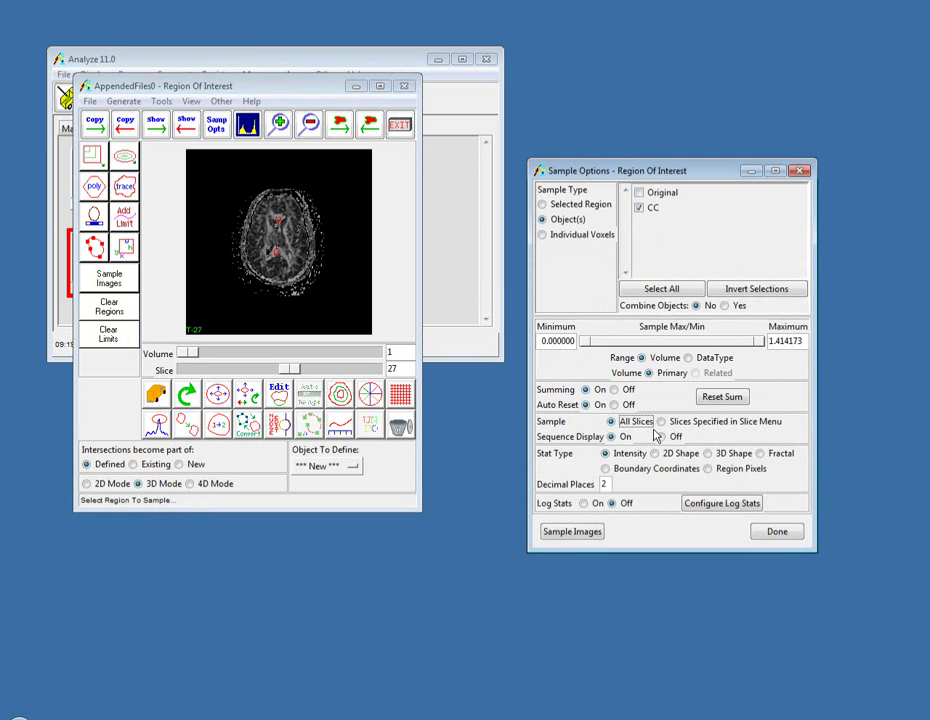
click(661, 436)
- Sample the CC object with six decimal places and statistics logging on, and review the logged values for each volume
double_click(604, 485)
text(6)
click(585, 503)
click(600, 533)
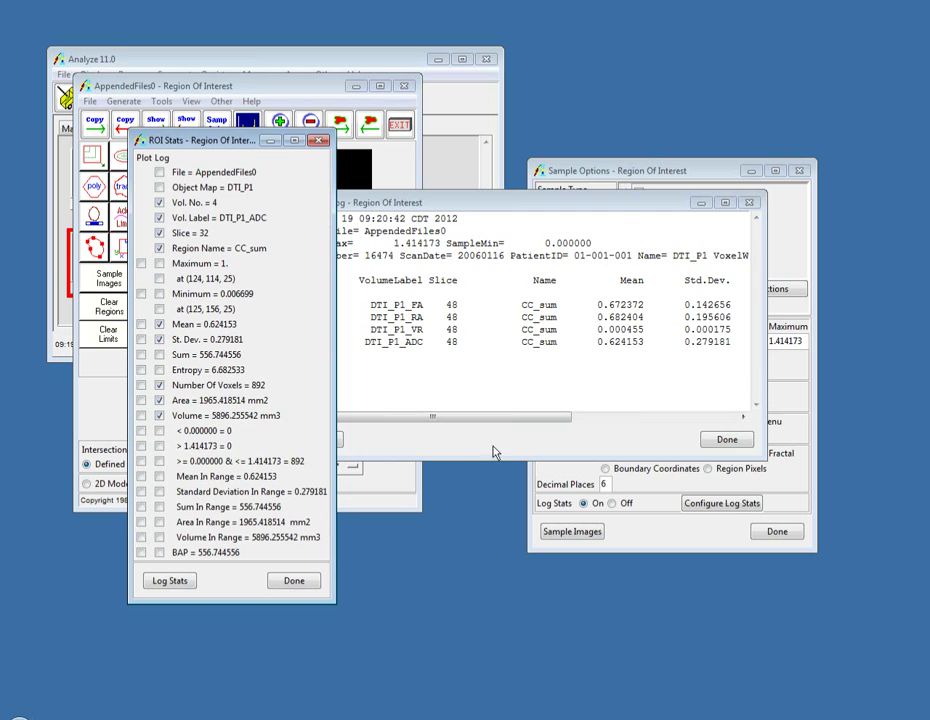
click(335, 205)
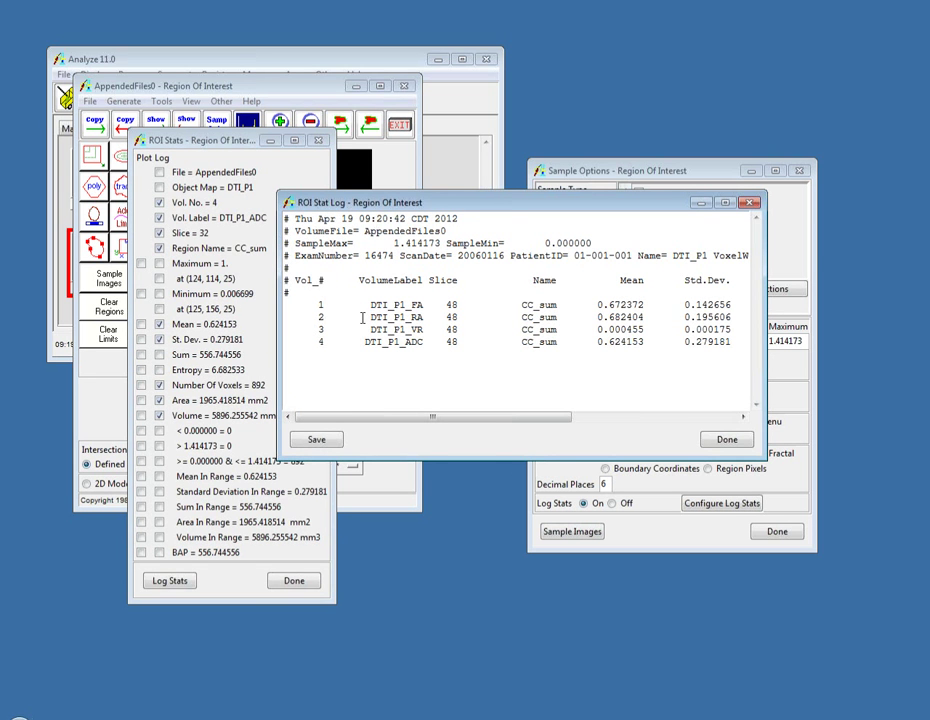
drag(370, 305, 421, 331)
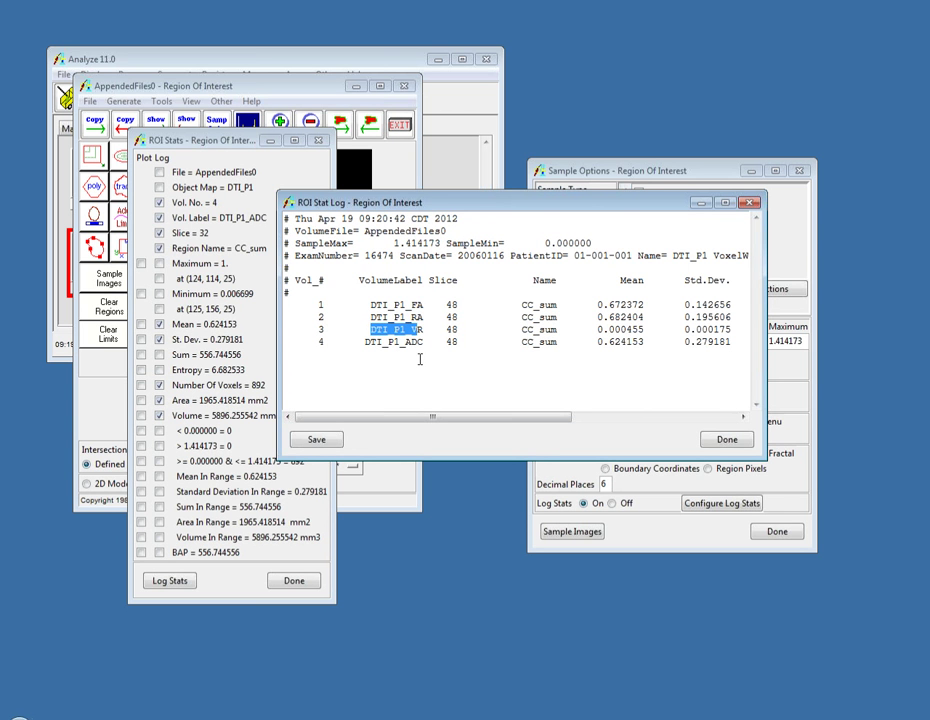
- Discard the ROI stat log and exit Region Of Interest
click(729, 440)
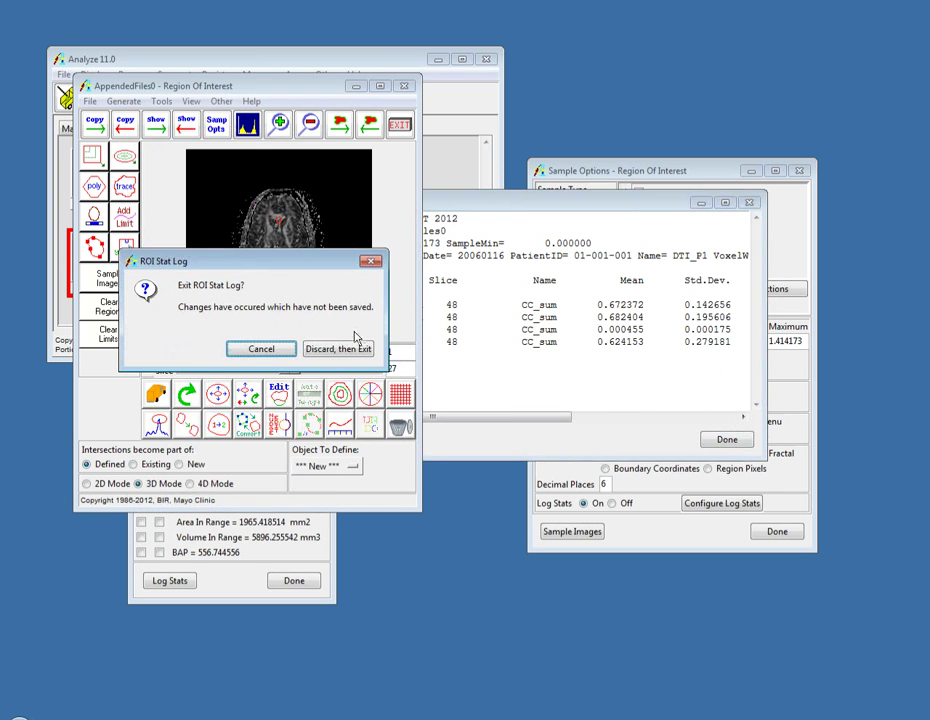
click(340, 349)
click(399, 125)
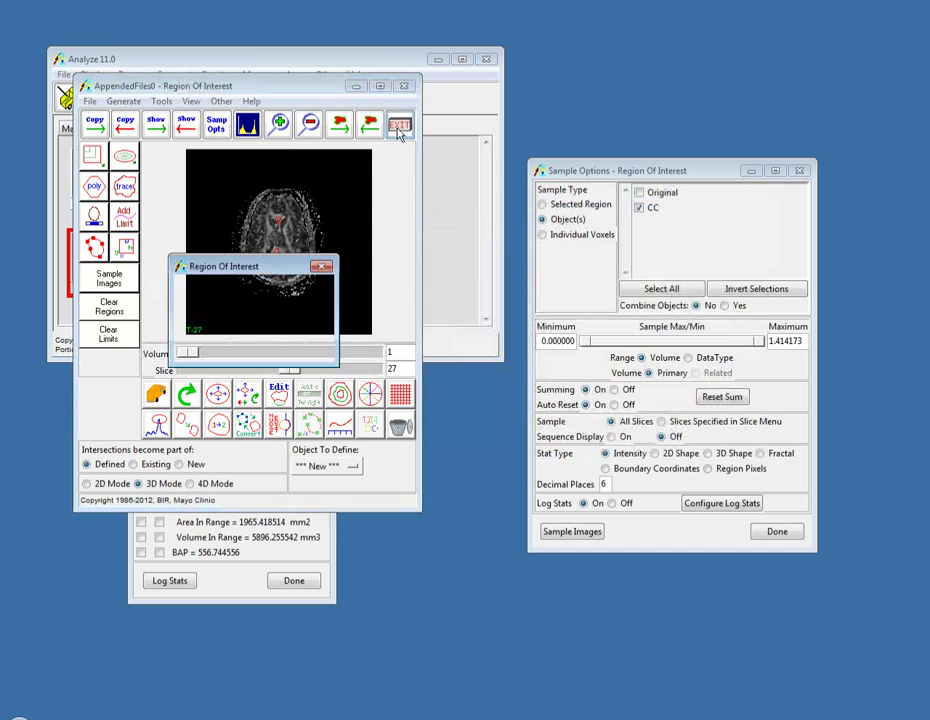
click(250, 344)
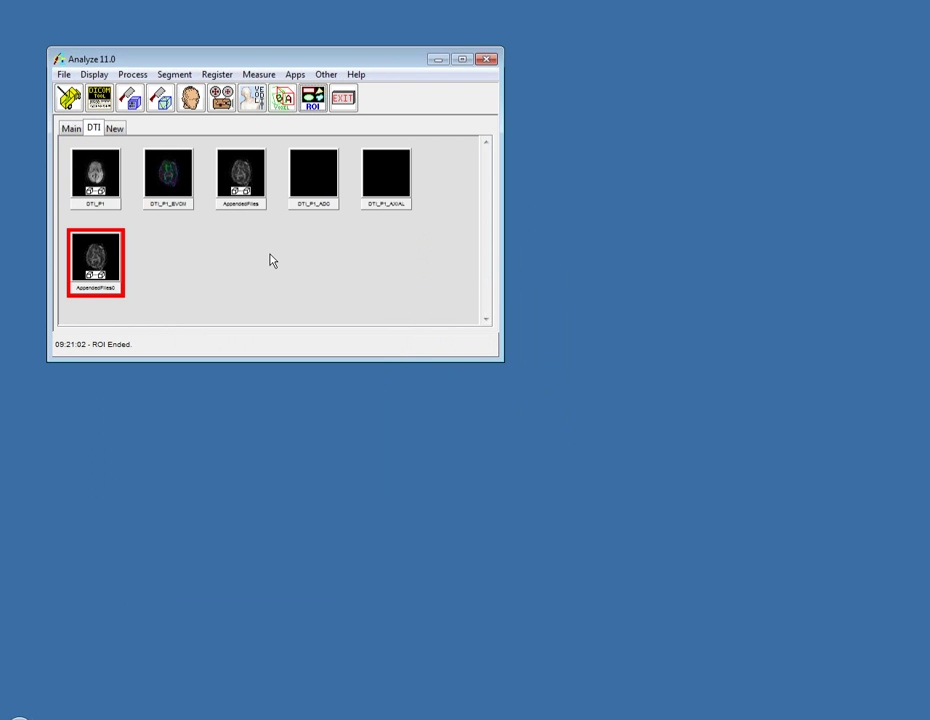
- Un-append AppendedFiles0 into separate volumes without their original names, keeping the MultiVolume loaded
right_click(100, 264)
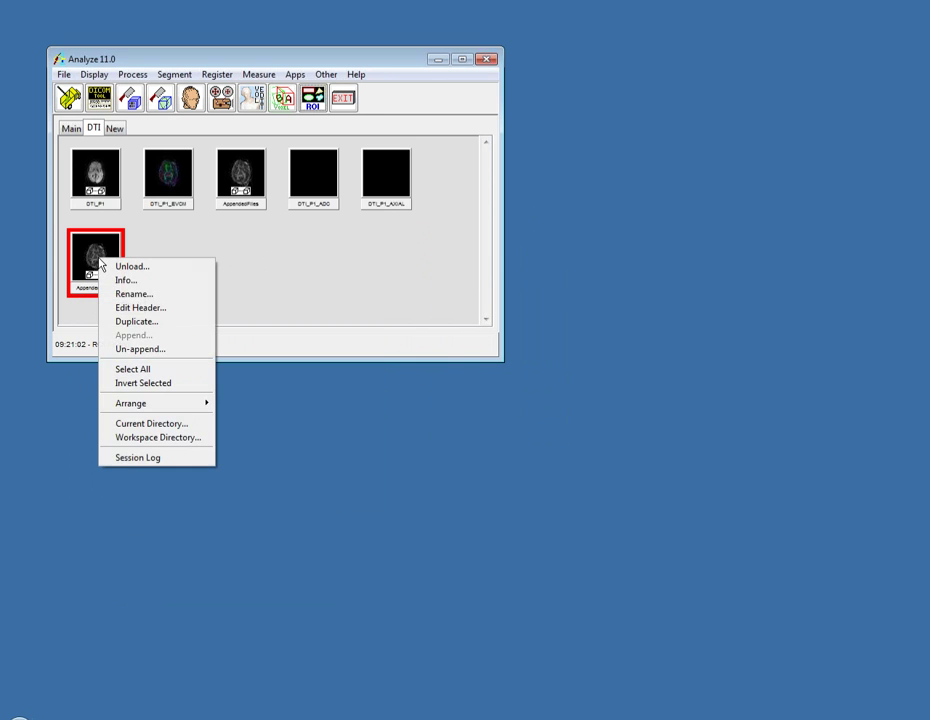
click(110, 350)
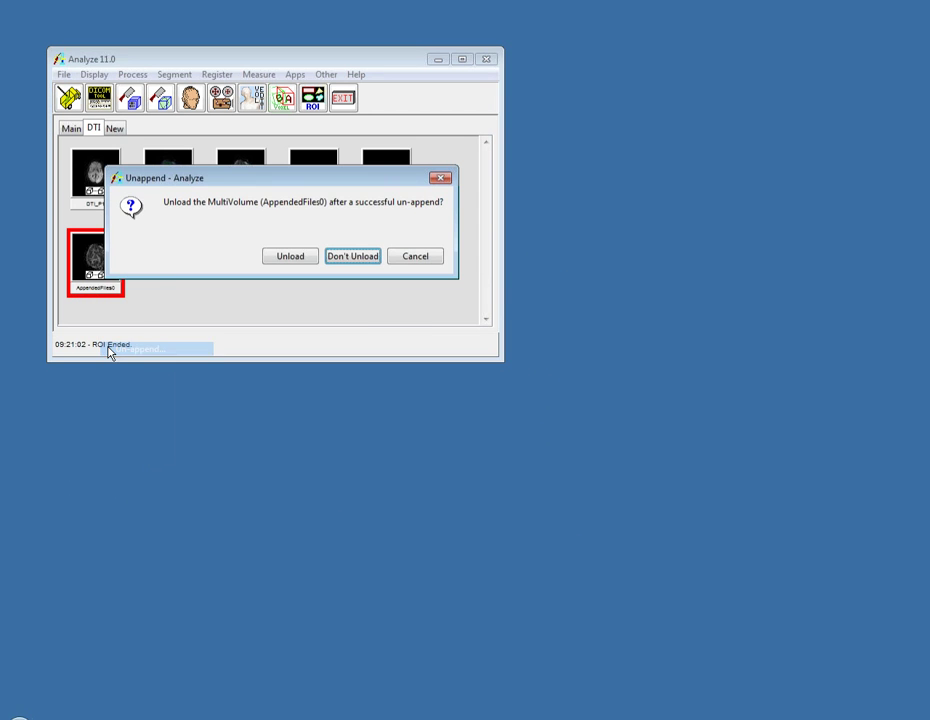
click(357, 259)
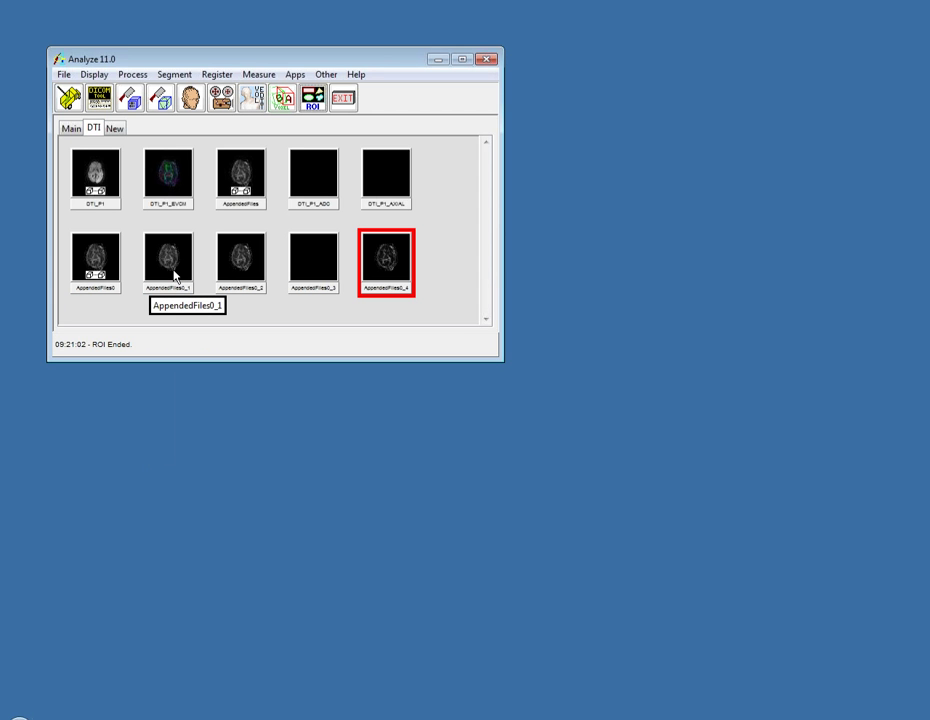
- Un-append AppendedFiles using the original volume names, keep the MultiVolume loaded, and check the restored DTI volumes
right_click(250, 176)
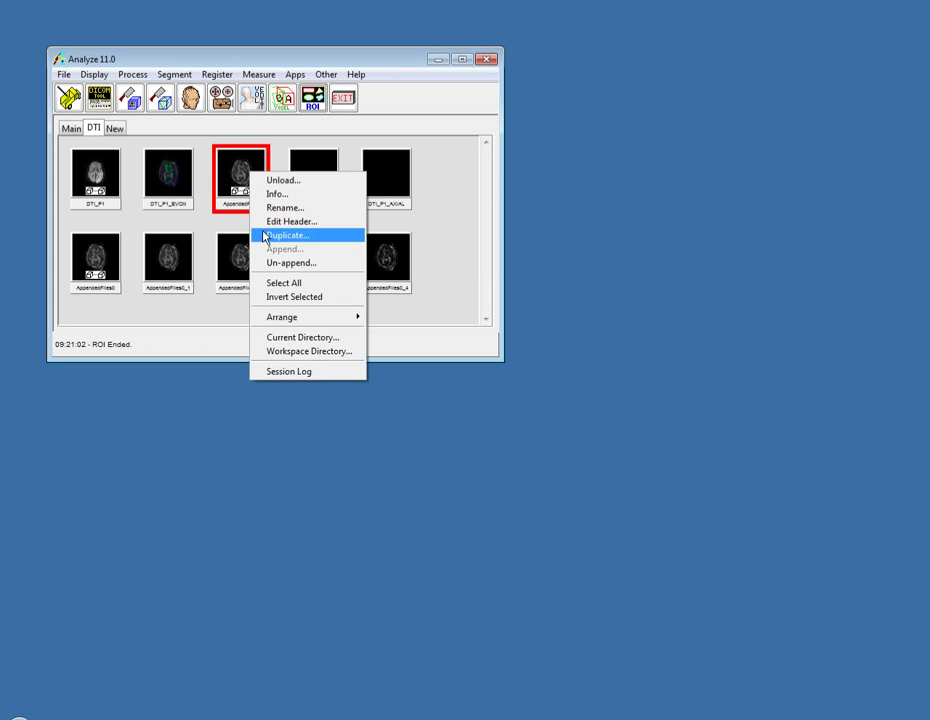
click(268, 263)
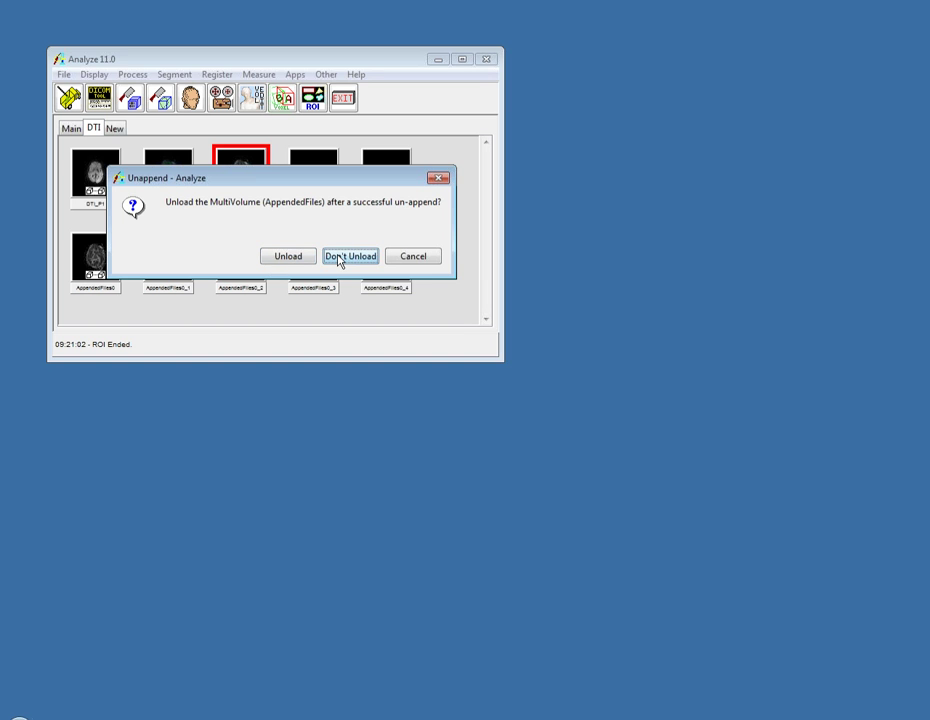
click(339, 258)
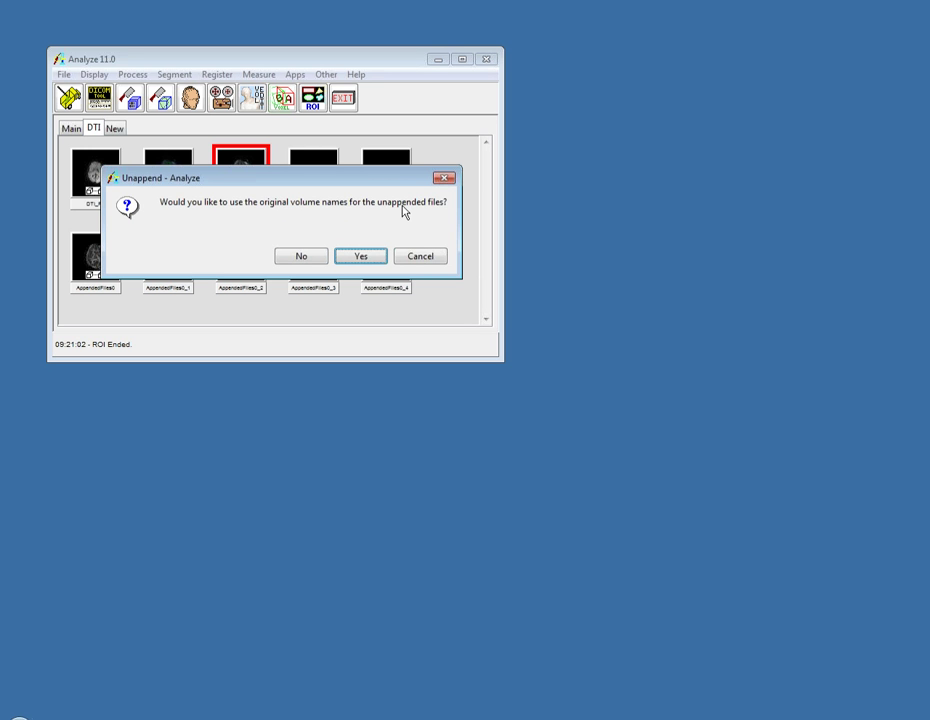
click(362, 257)
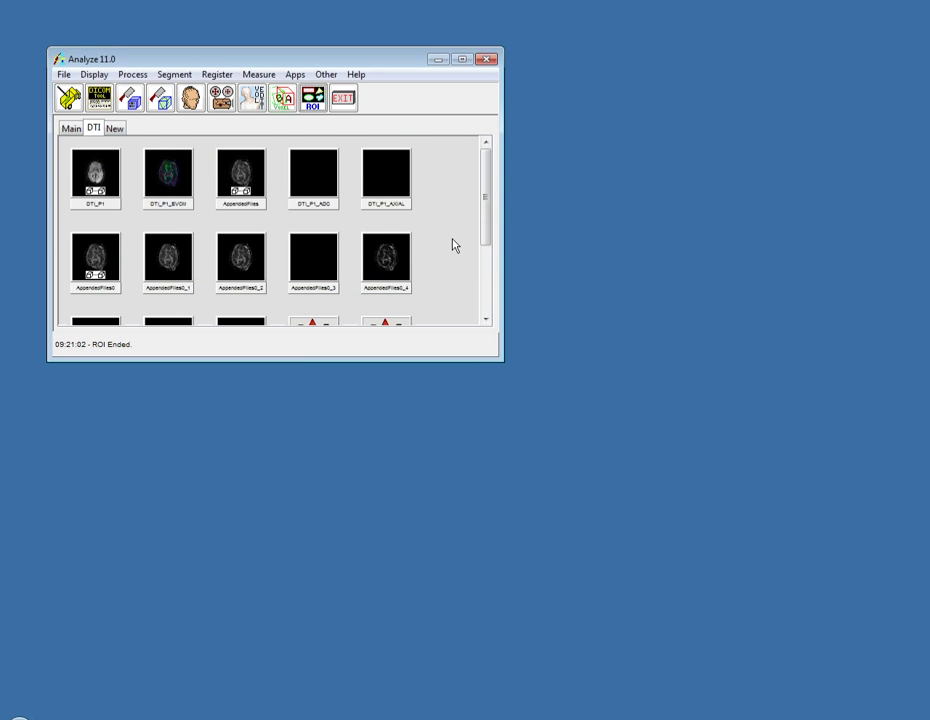
drag(484, 230, 473, 290)
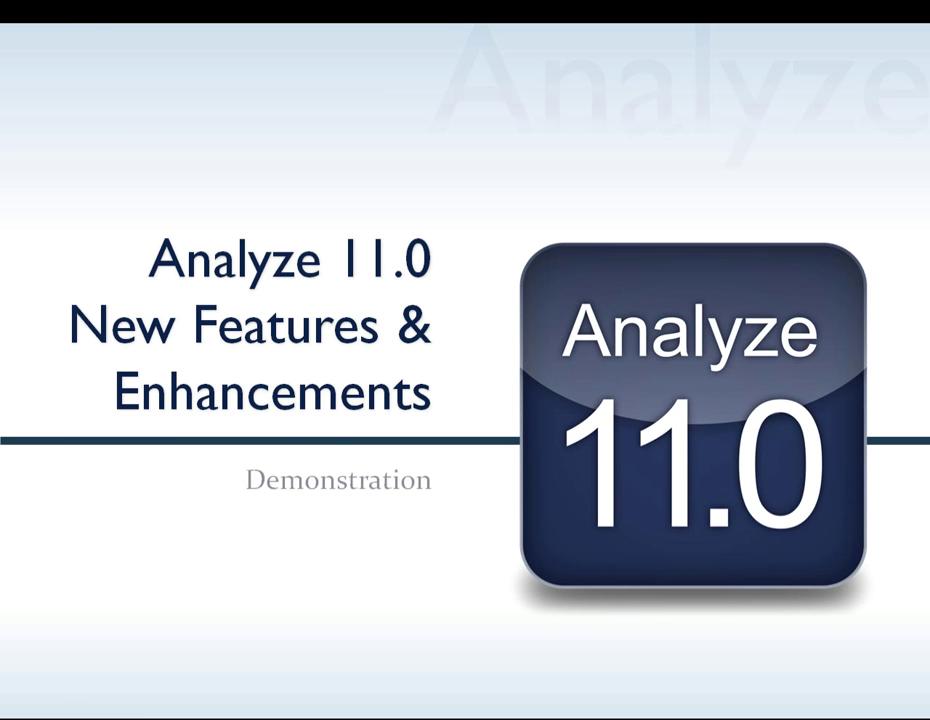
key(Right)
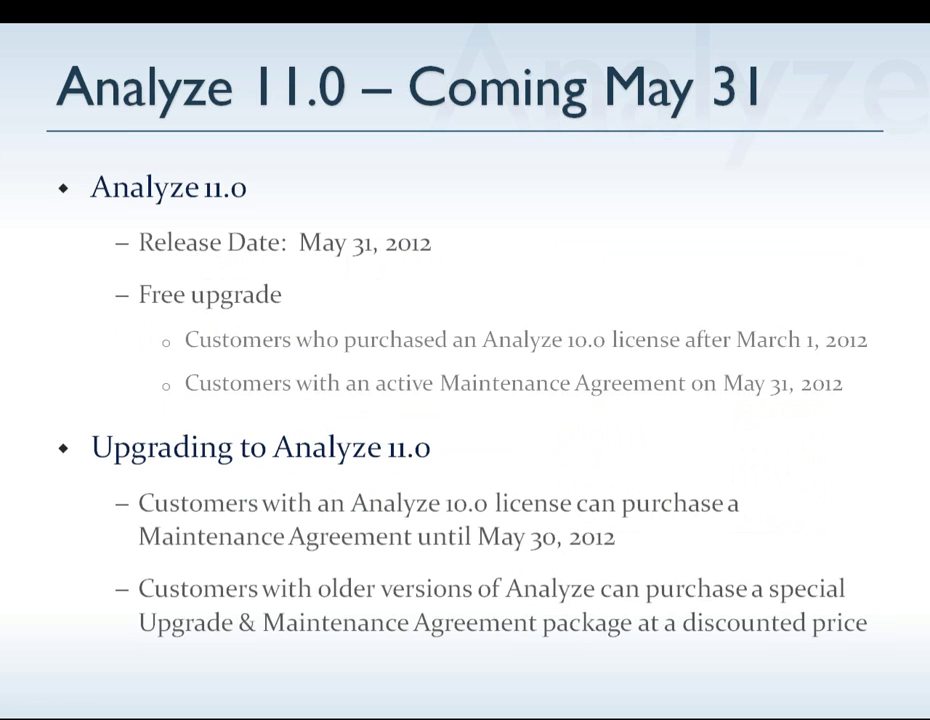
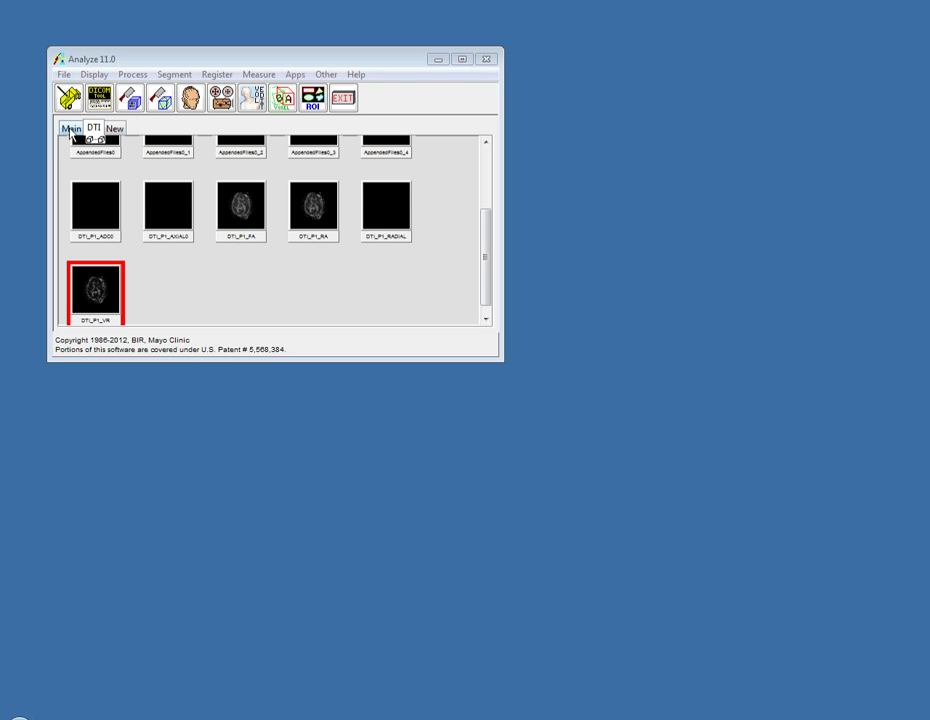
- Open MRI_3D_Head from the Main workspace in Line Profile and browse its object map overlay through to slice 74
click(69, 133)
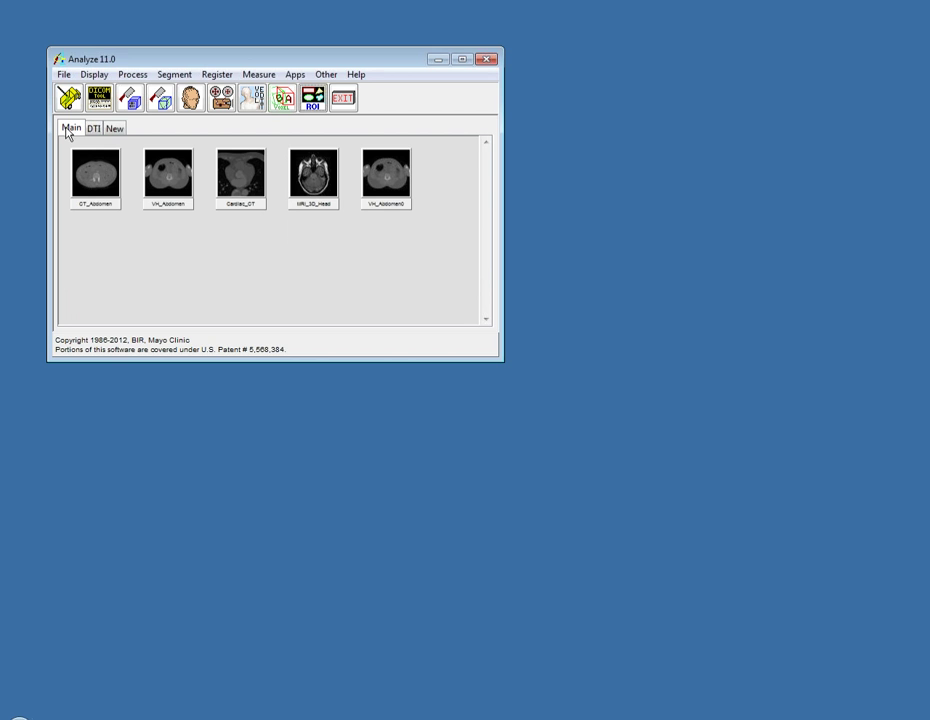
click(313, 173)
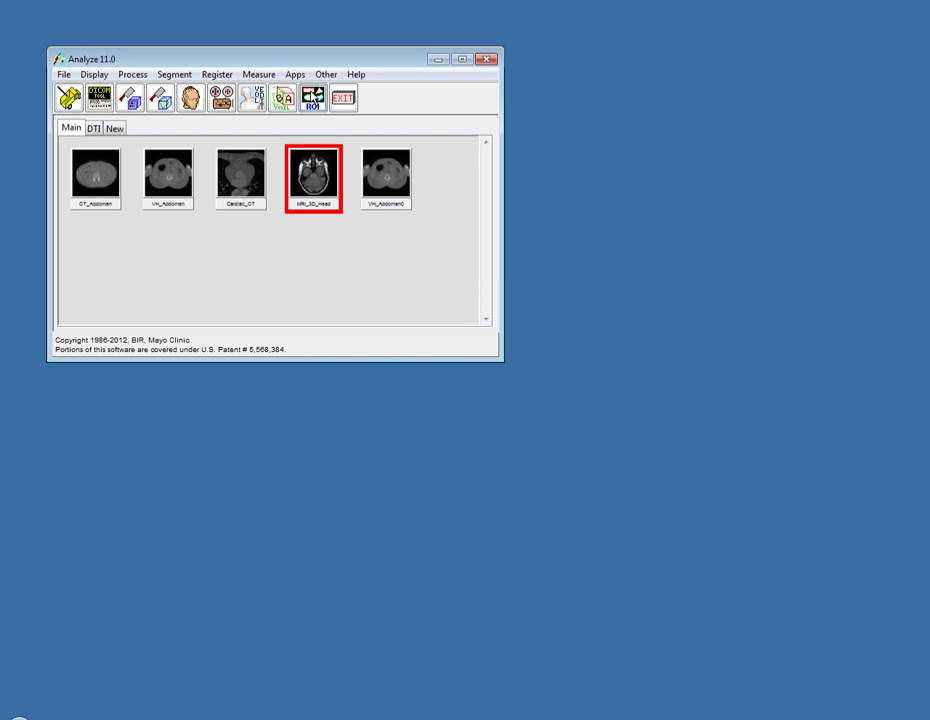
click(257, 75)
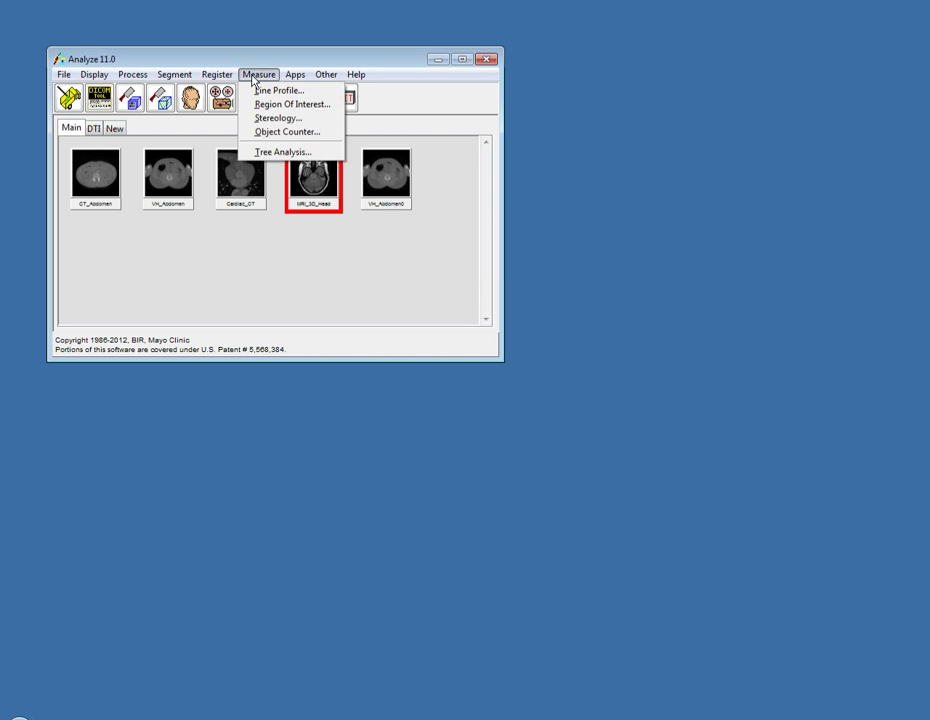
click(252, 91)
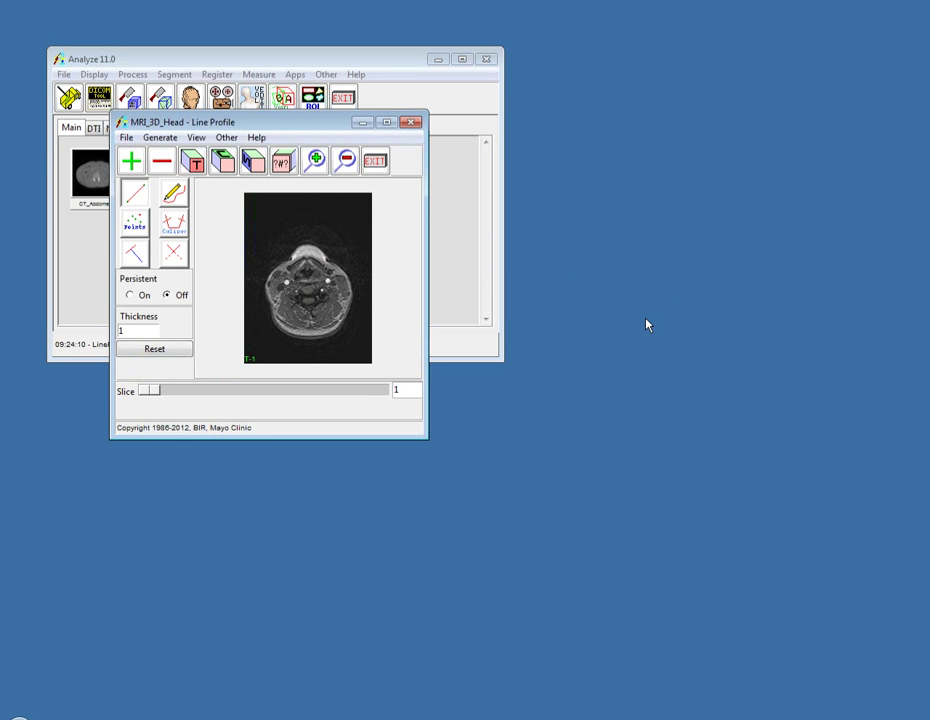
drag(147, 391, 185, 403)
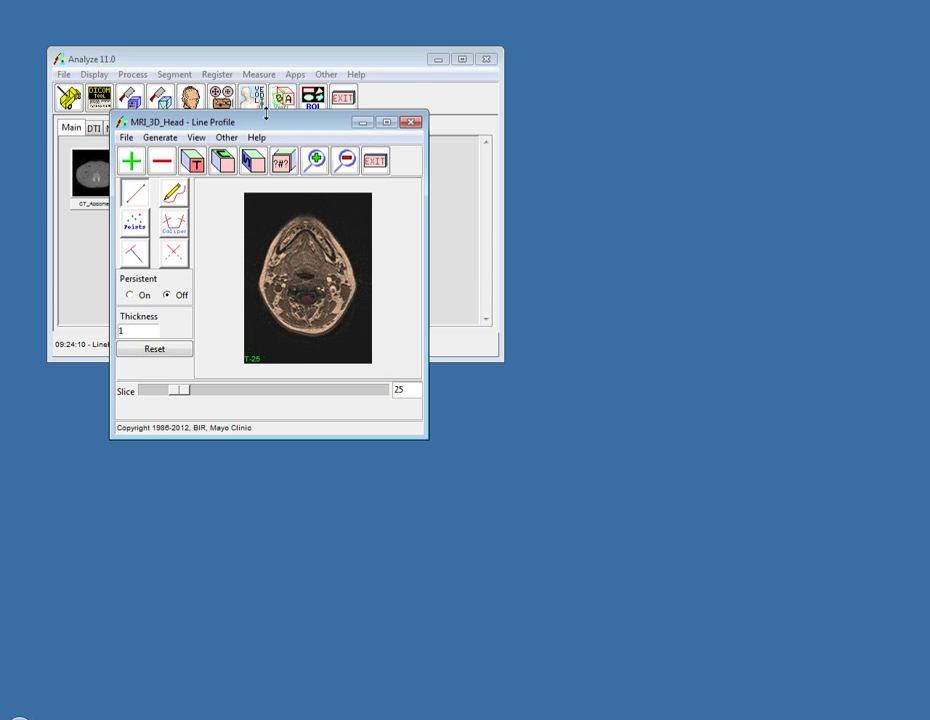
drag(266, 129, 323, 226)
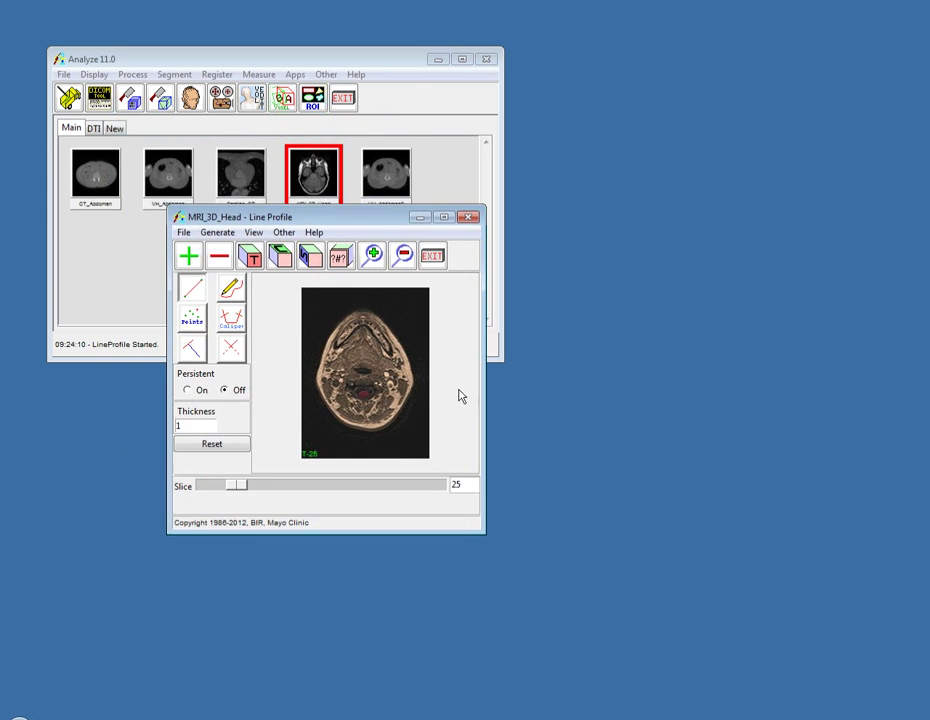
drag(233, 490, 296, 490)
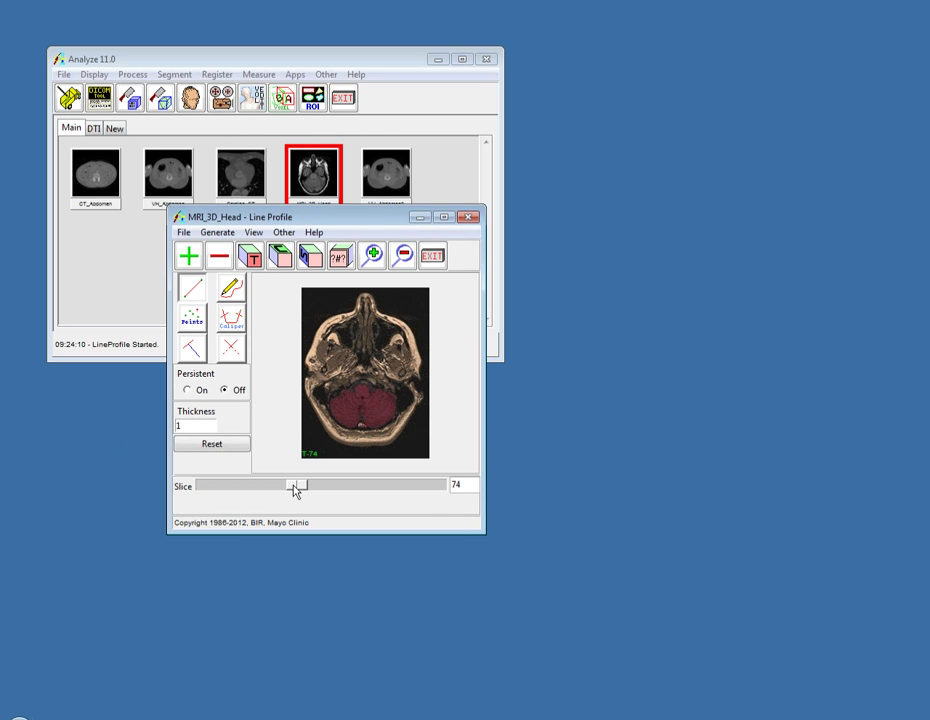
- Open the Analyze options to examine the settings for automatically loading and creating object maps
click(323, 67)
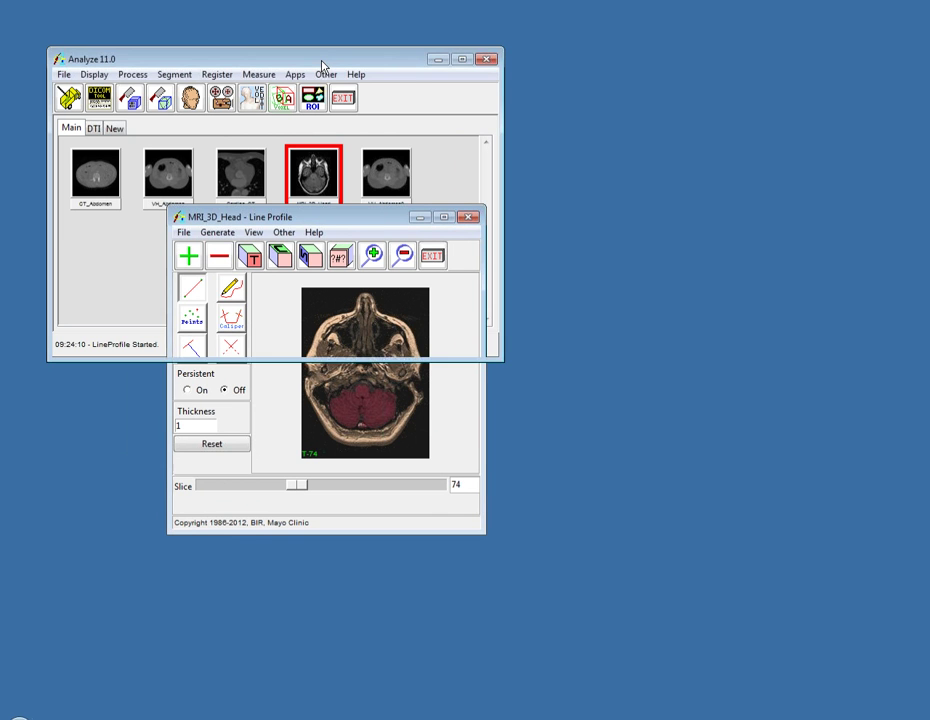
click(324, 74)
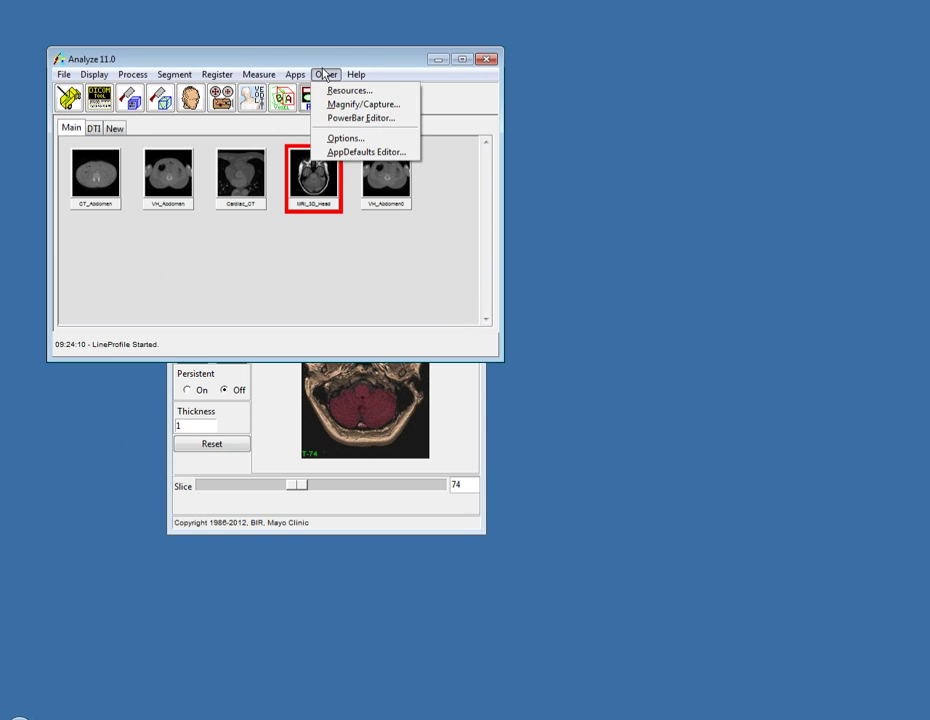
click(318, 139)
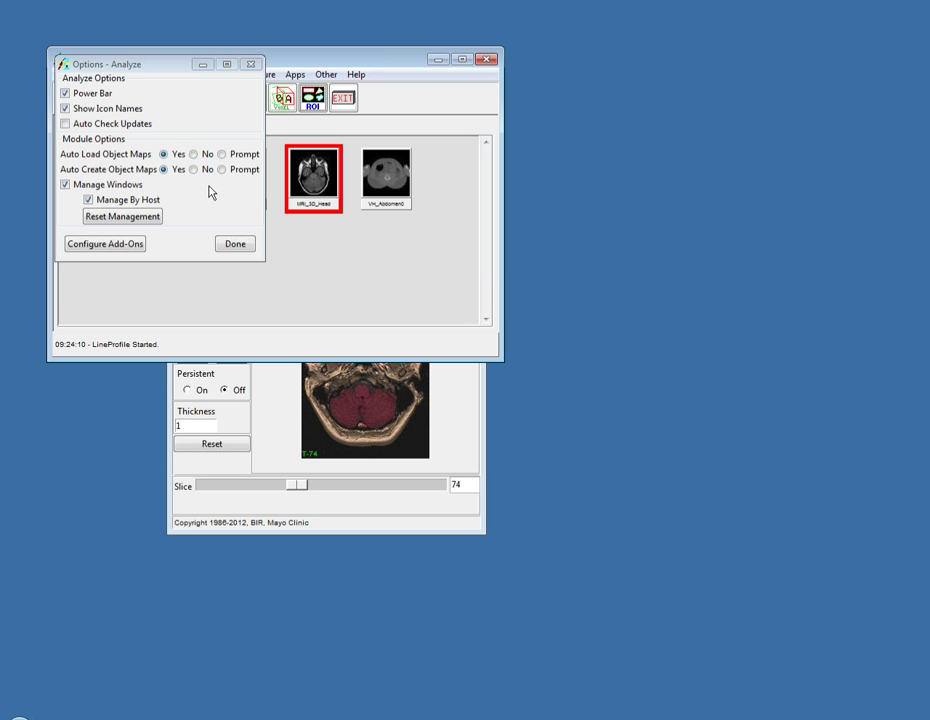
- Close the Analyze options, browse the MRI_3D_Head Line Profile overlay to slice 101, and enlarge the Line Profile window
click(240, 247)
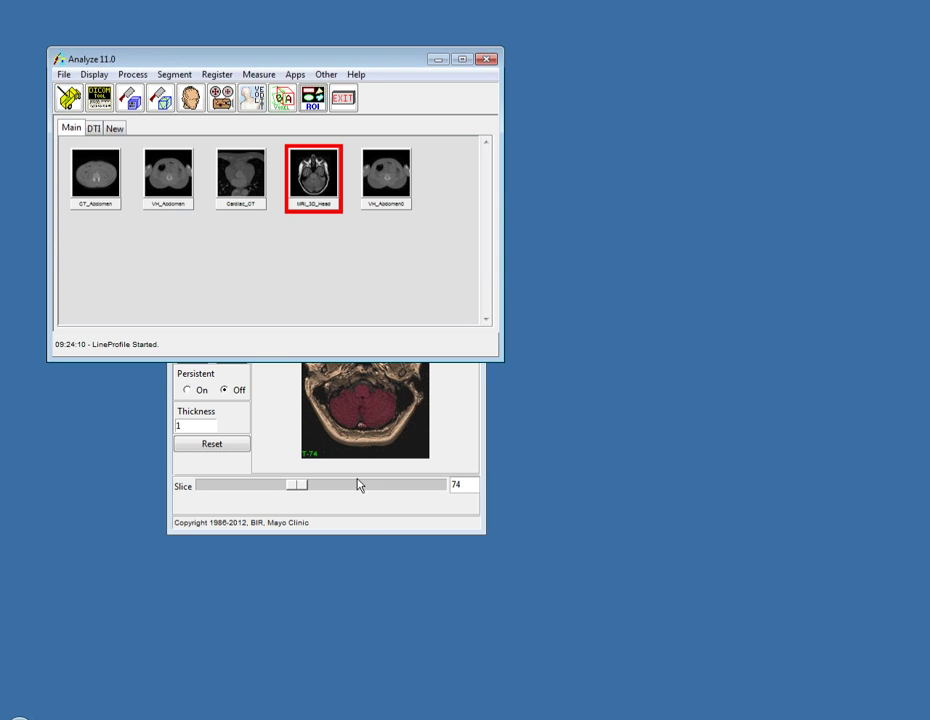
click(357, 531)
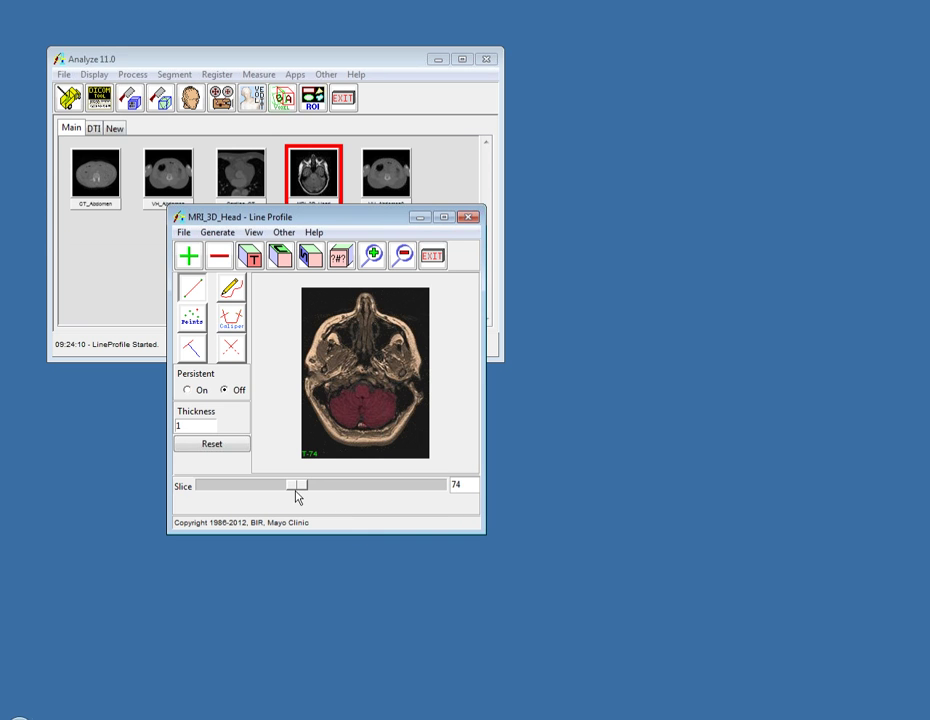
drag(296, 491, 324, 496)
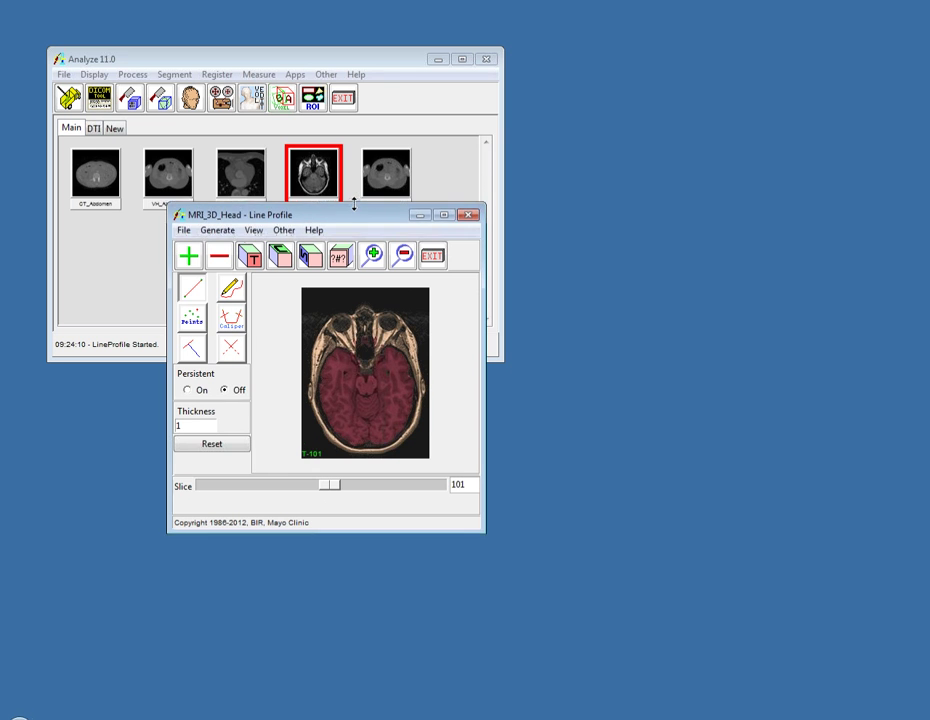
drag(355, 206, 376, 150)
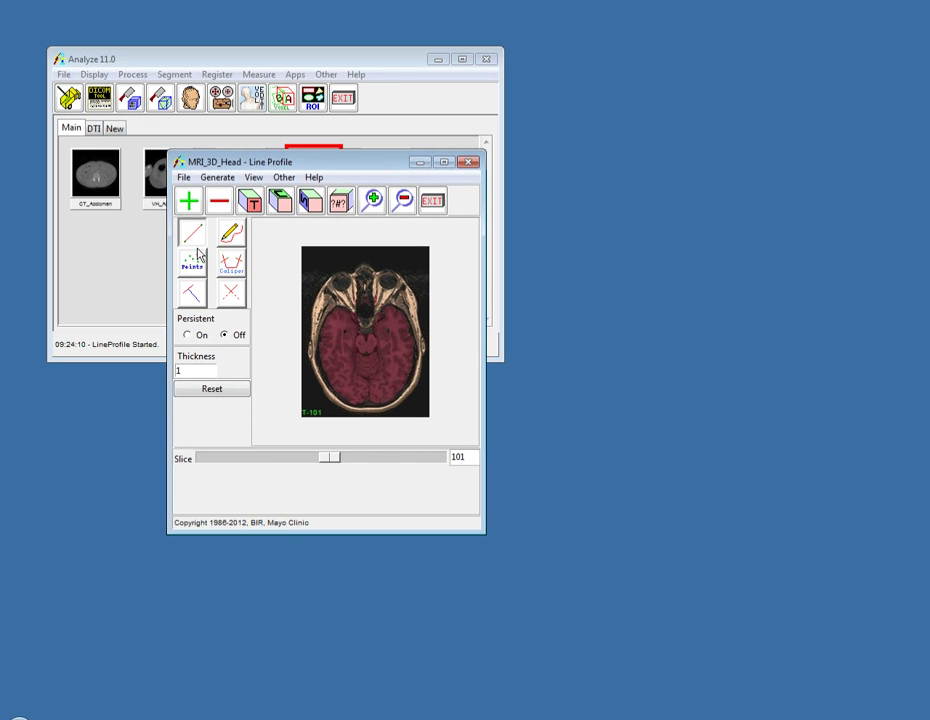
- Plot line profiles across the brain on slice 101, with the Profile plot placed beside the image
drag(321, 349, 320, 297)
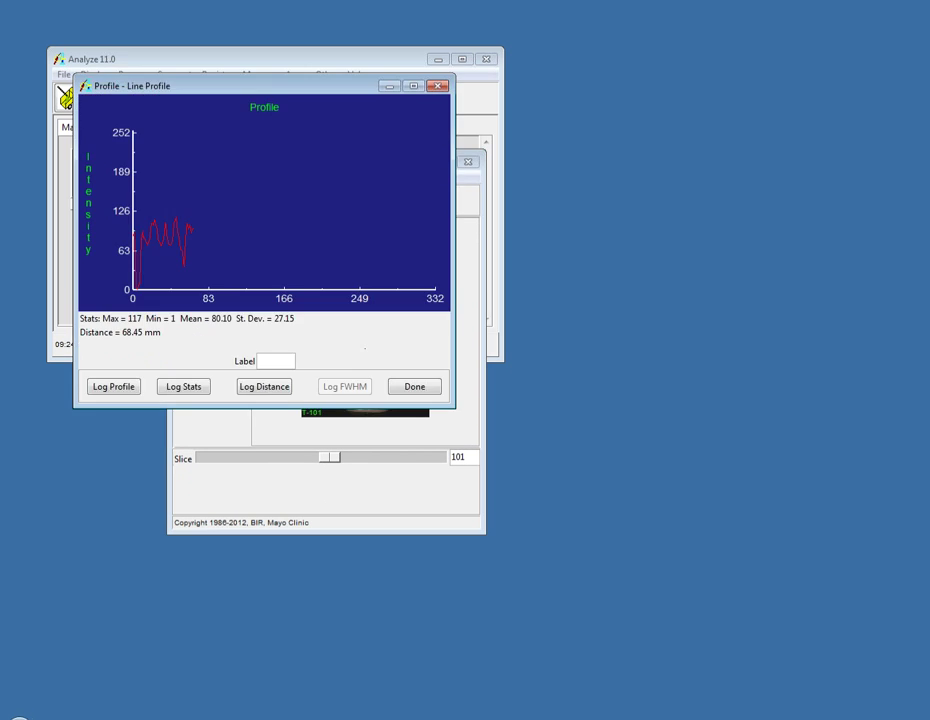
drag(300, 88, 687, 119)
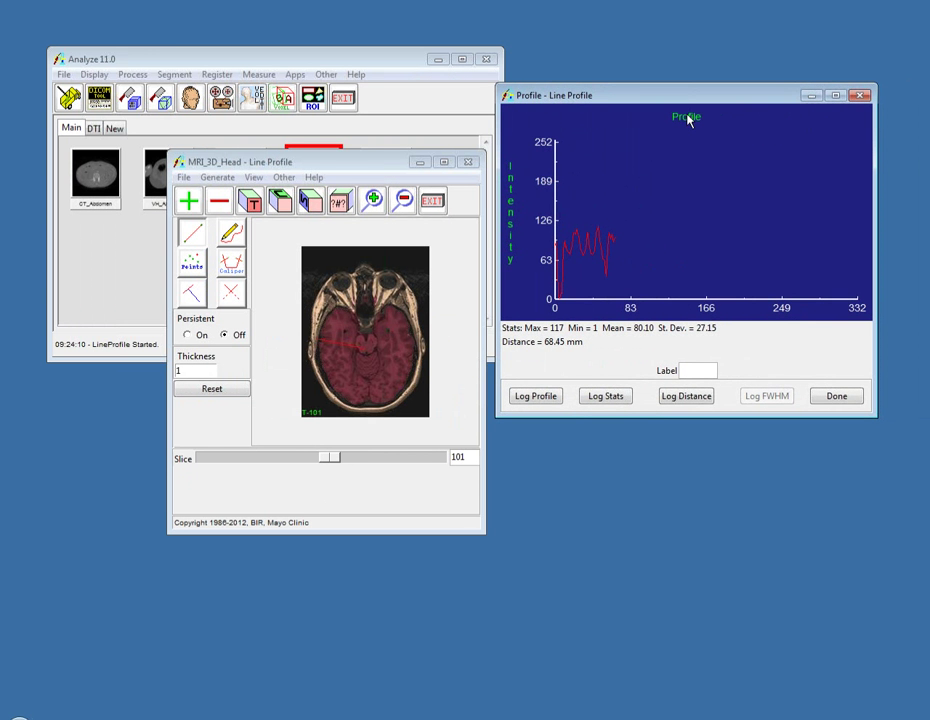
drag(331, 343, 401, 392)
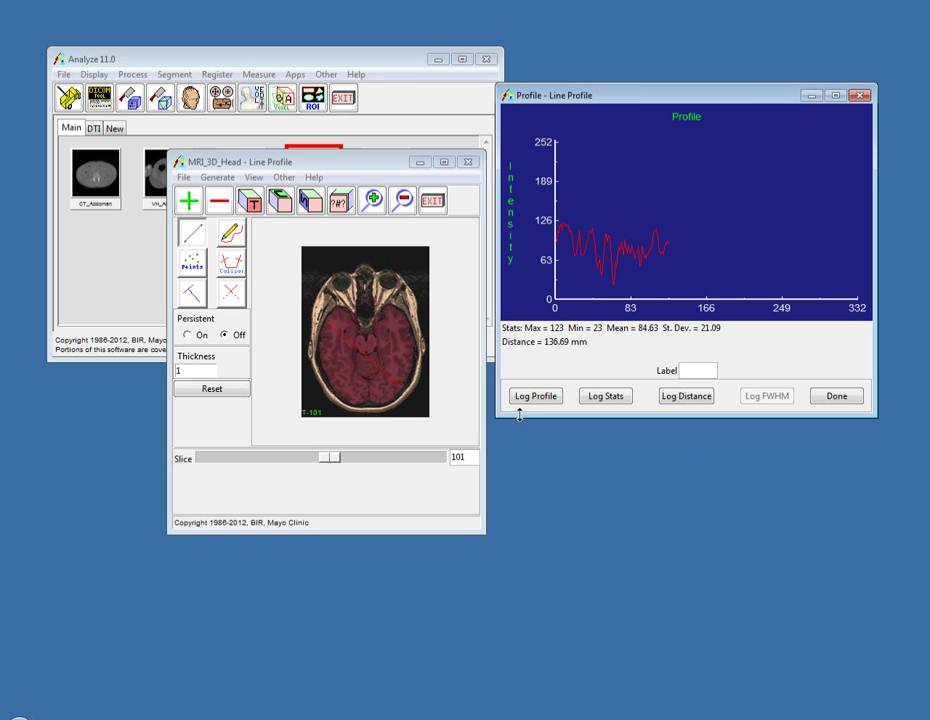
click(263, 378)
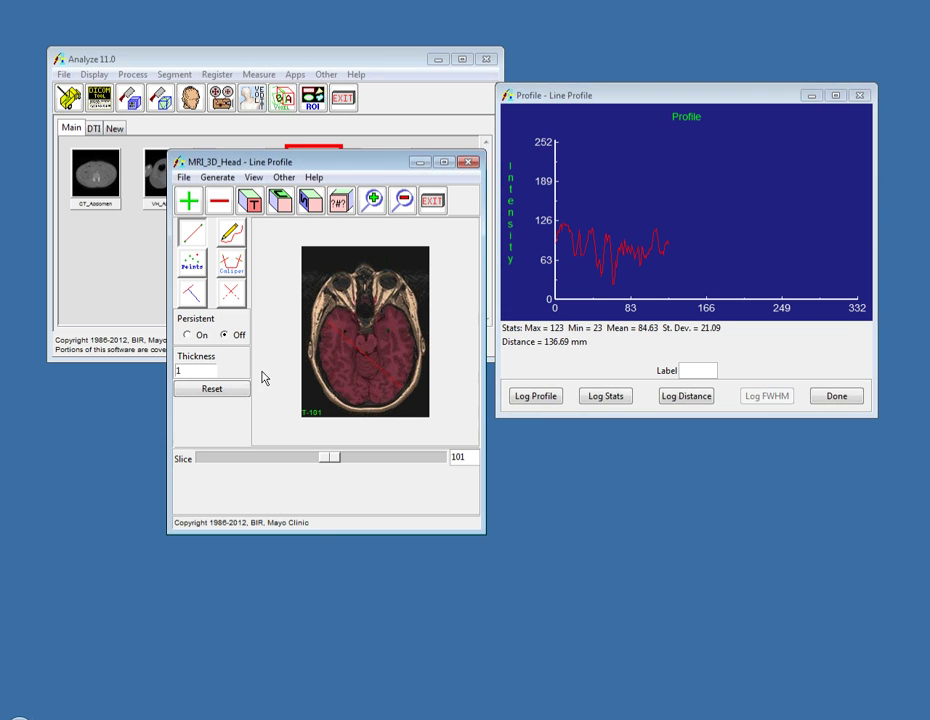
- Open the Line Profile intensity settings beside the image and show their histogram
click(254, 178)
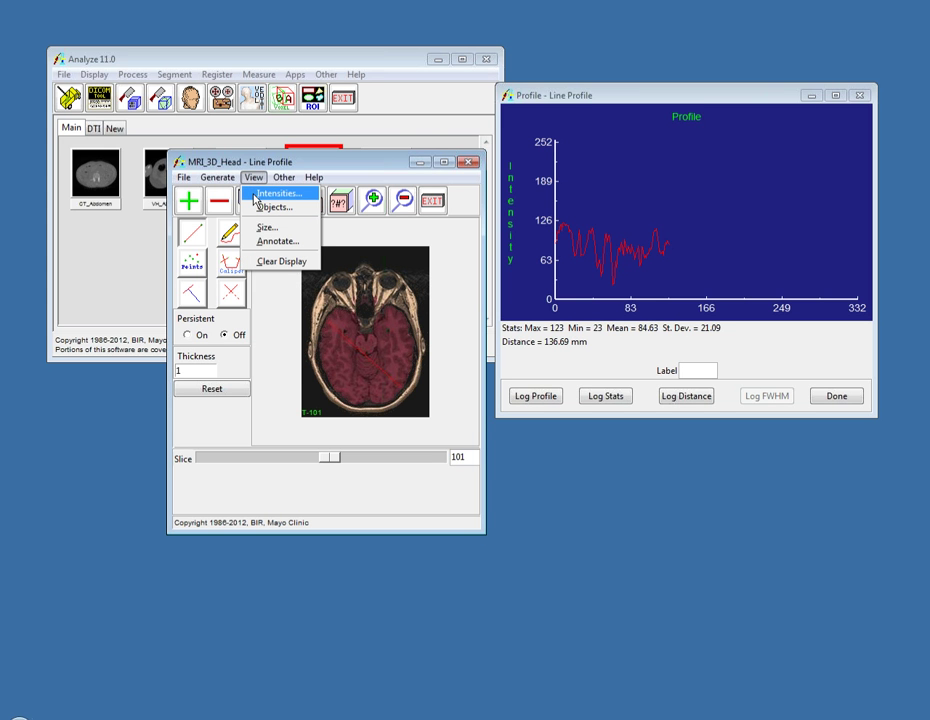
click(254, 197)
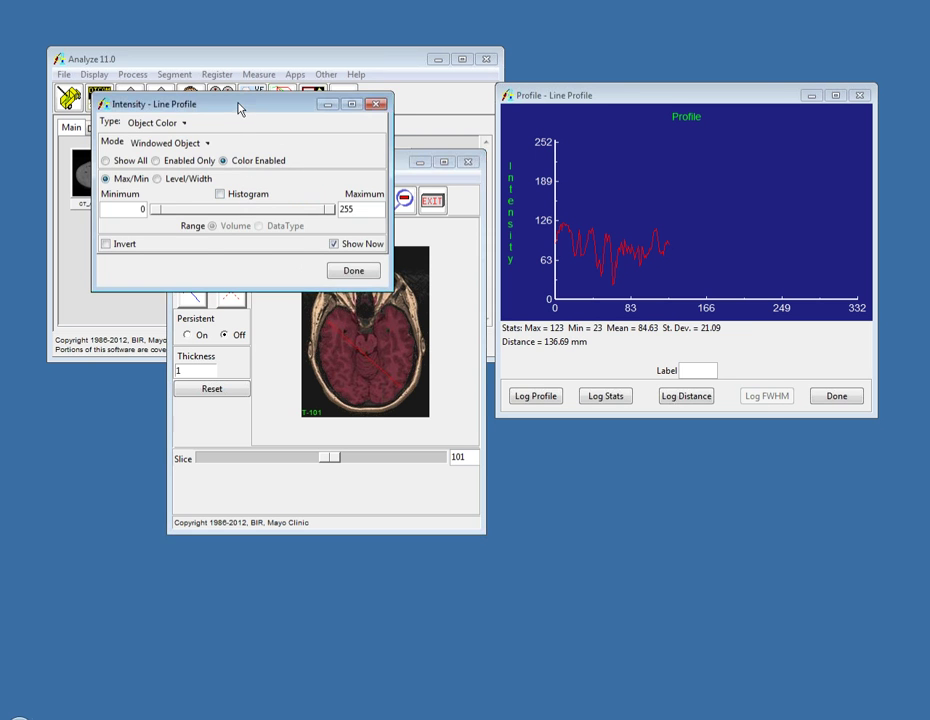
drag(240, 108, 612, 255)
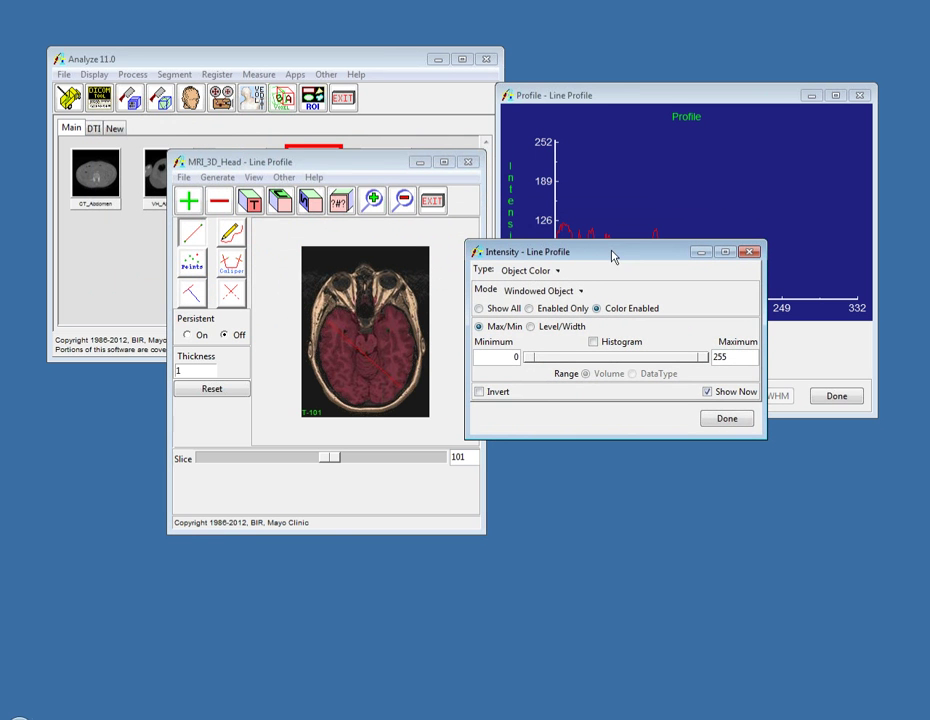
click(593, 343)
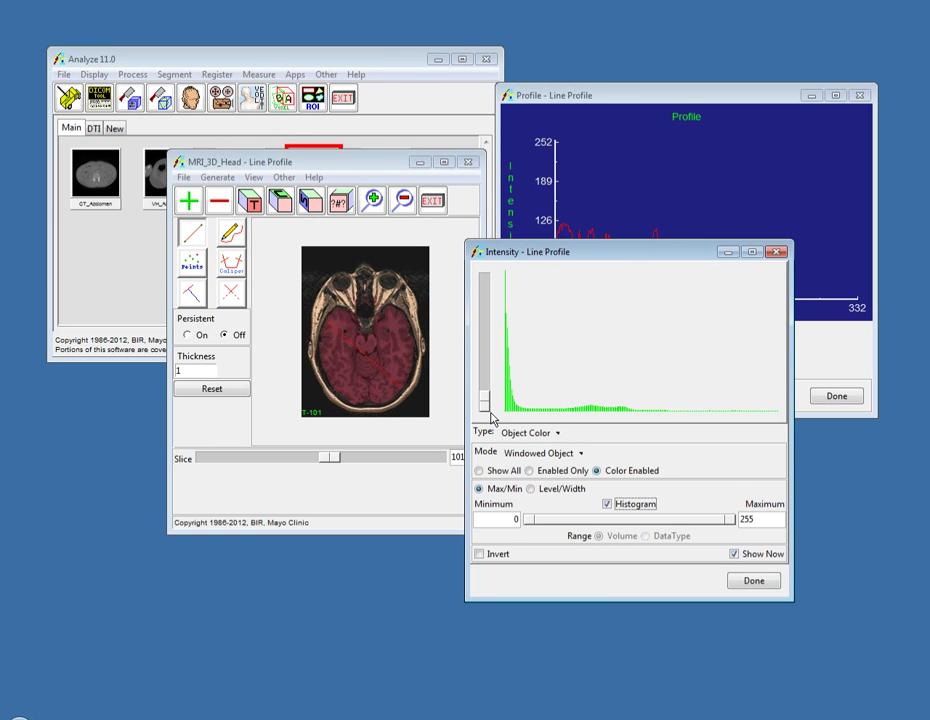
- Adjust the maximum display intensity to 121 and finally to 164, keeping the minimum at 0
mouse_move(486, 408)
mouse_down()
mouse_move(482, 291)
mouse_move(490, 407)
mouse_up()
drag(733, 522, 634, 521)
mouse_move(531, 524)
mouse_down()
mouse_move(542, 524)
mouse_move(518, 524)
mouse_up()
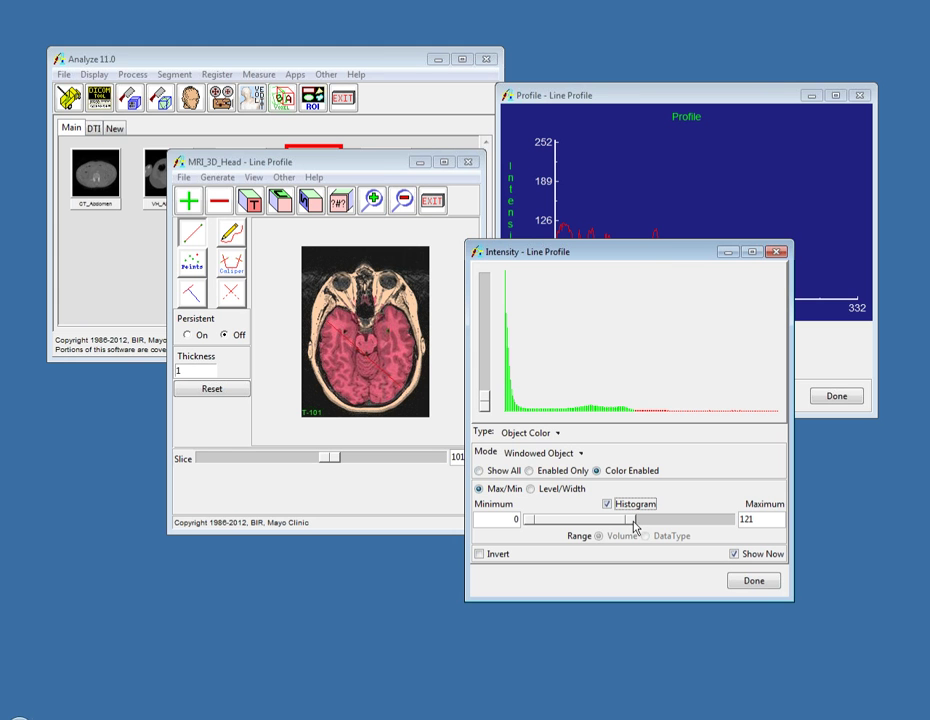
drag(633, 527, 664, 532)
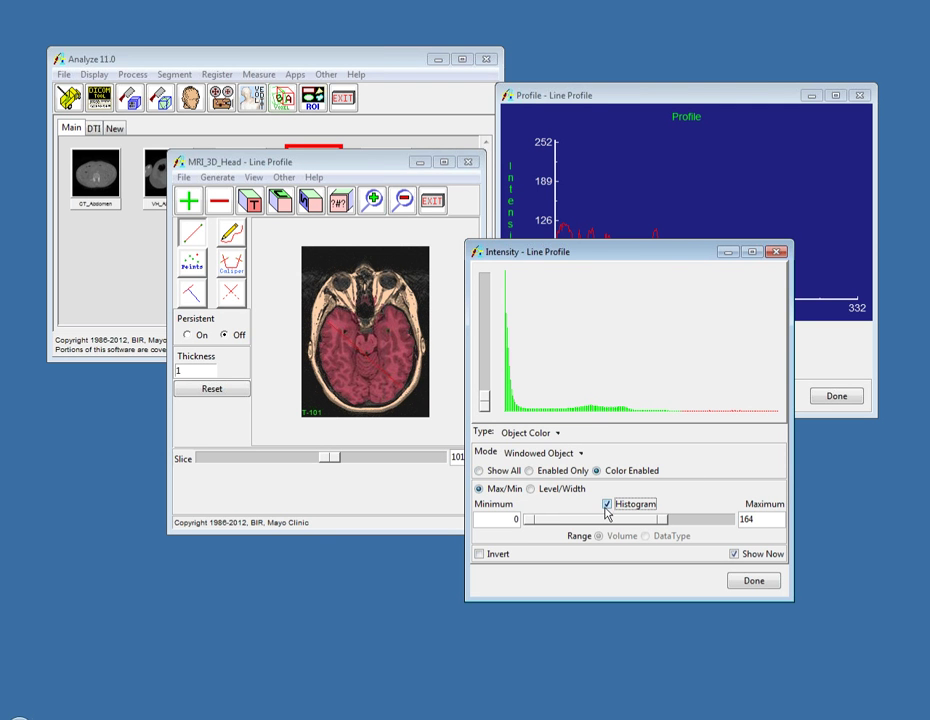
- Hide the intensity histogram and exit Line Profile
click(253, 177)
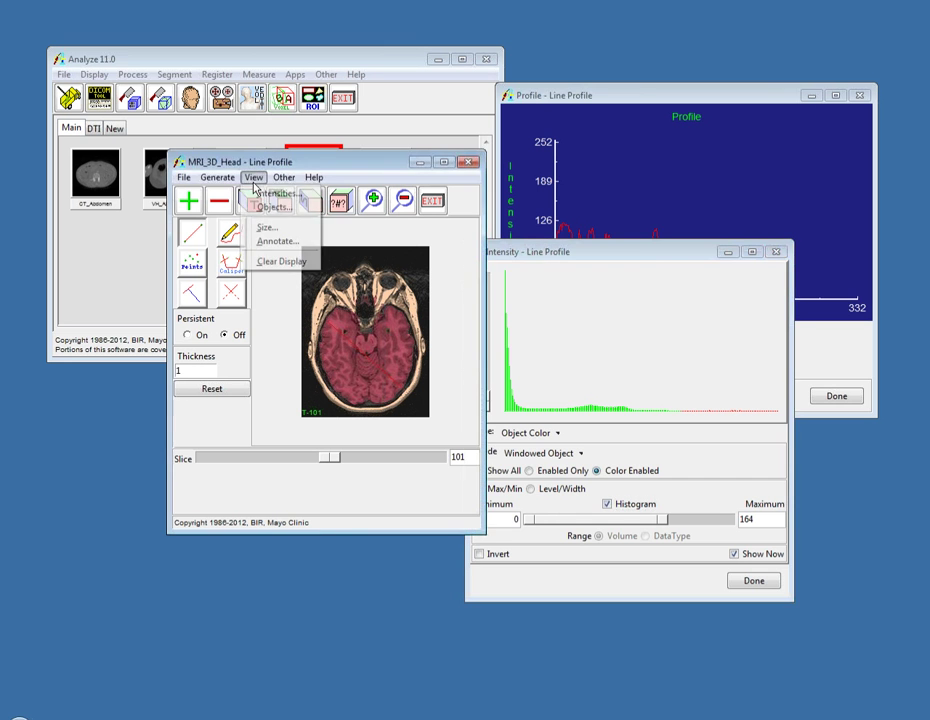
click(664, 264)
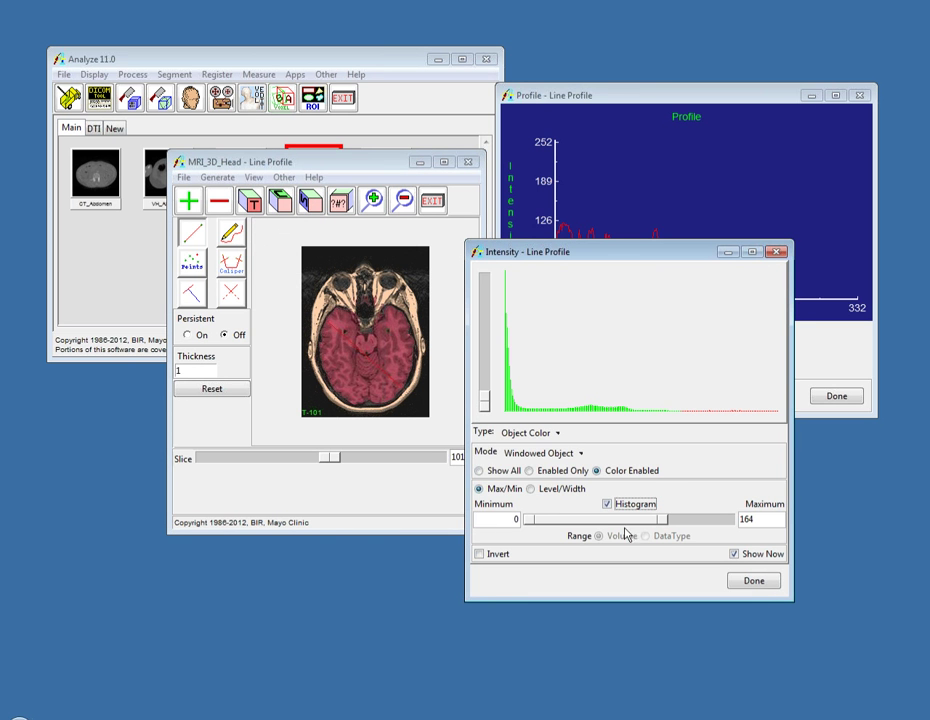
click(606, 504)
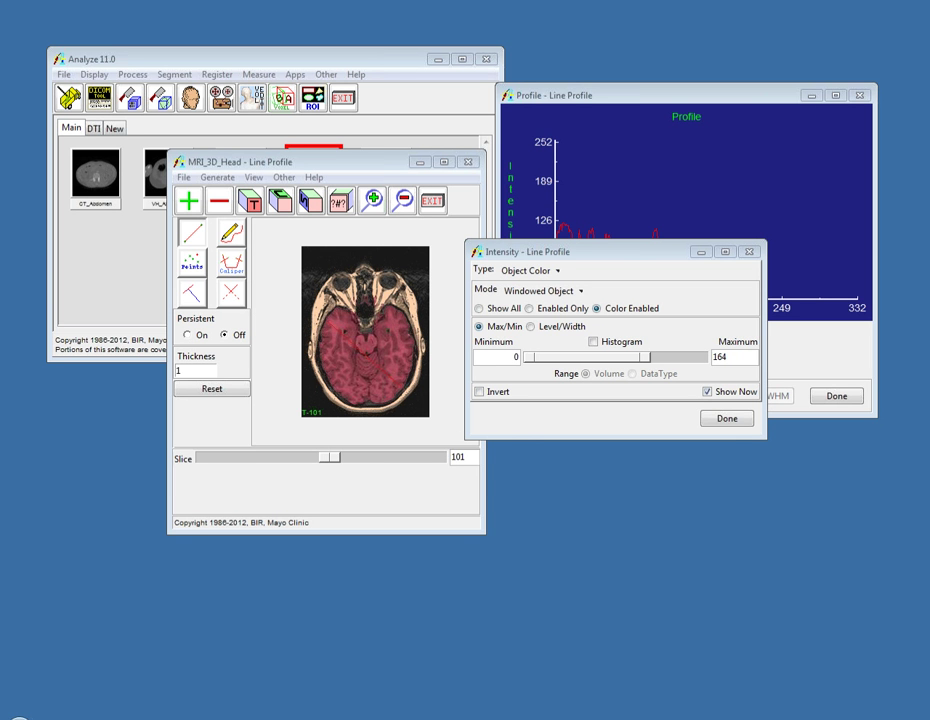
click(363, 59)
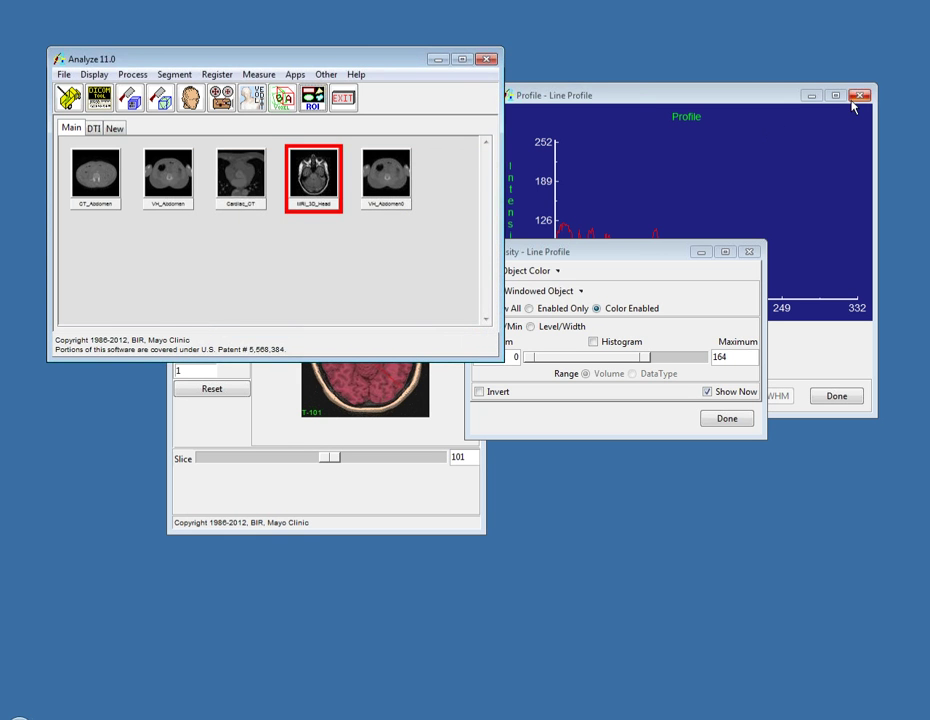
click(421, 486)
click(432, 201)
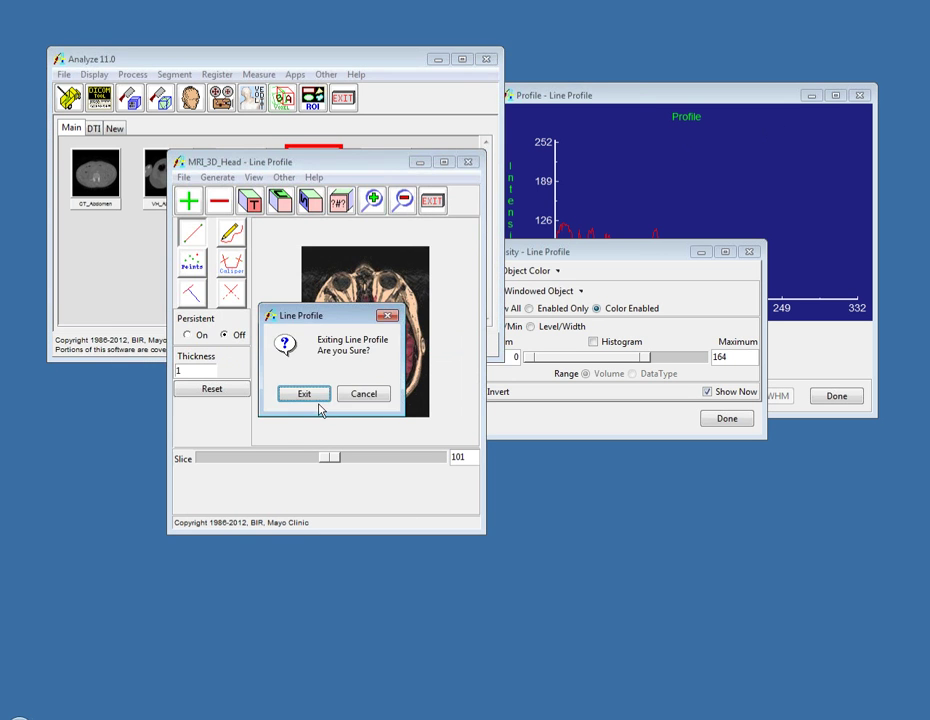
click(316, 398)
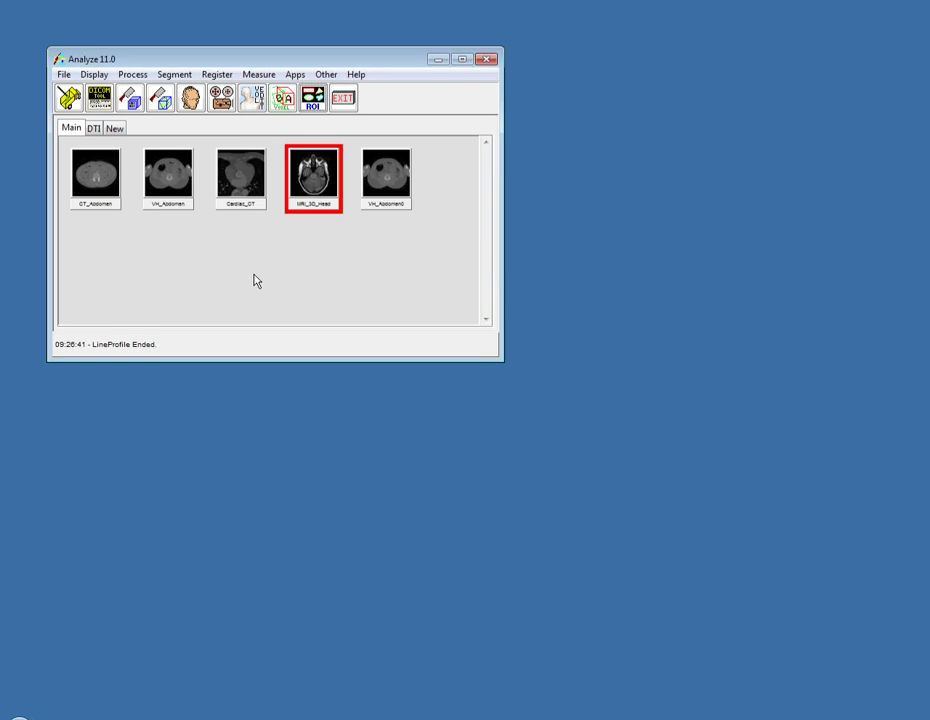
- Open VH_Abdomen in Image Repair, examine the Bad Region options on transverse slice 277, and exit the module
click(185, 190)
click(133, 74)
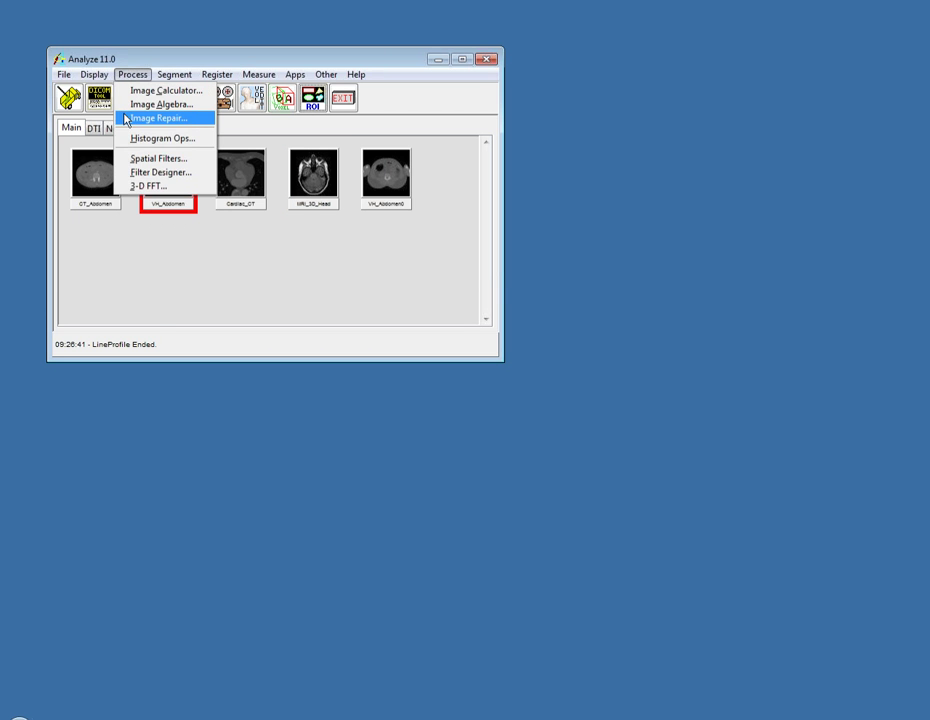
click(150, 118)
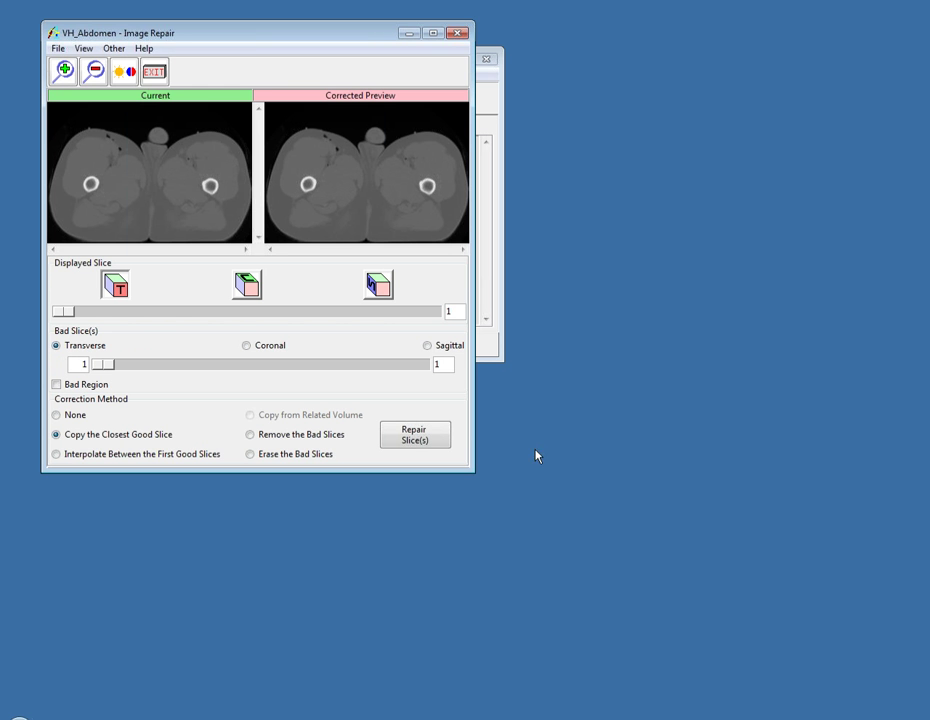
drag(66, 311, 353, 322)
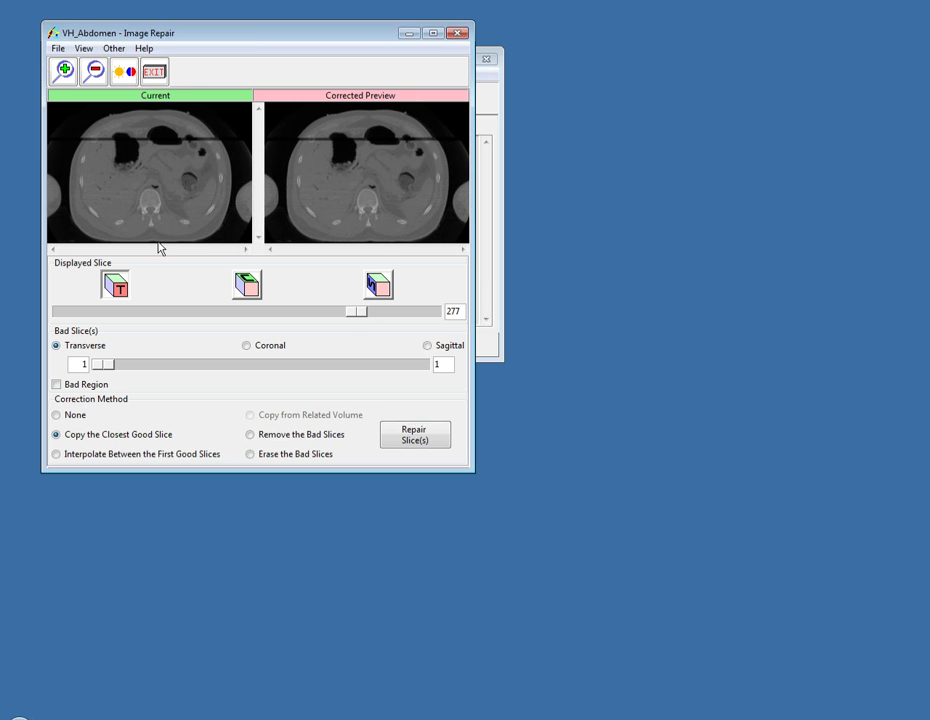
click(92, 386)
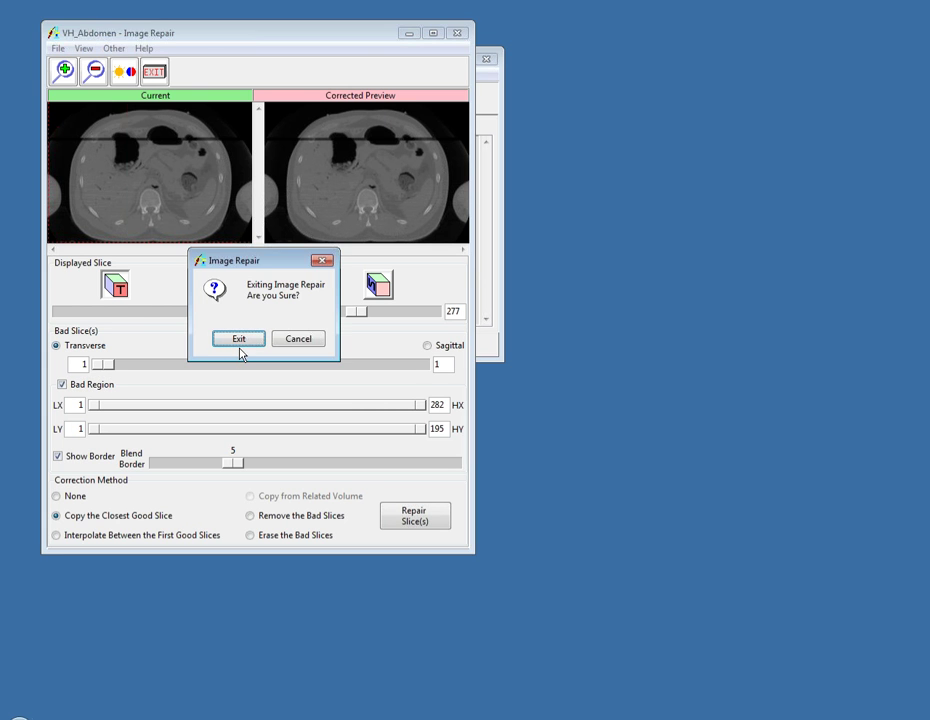
click(240, 342)
- Open Cardiac_CT in Volume Edit, enable walls to limit semi-automated operations, and set the mode to Draw Wall
click(240, 168)
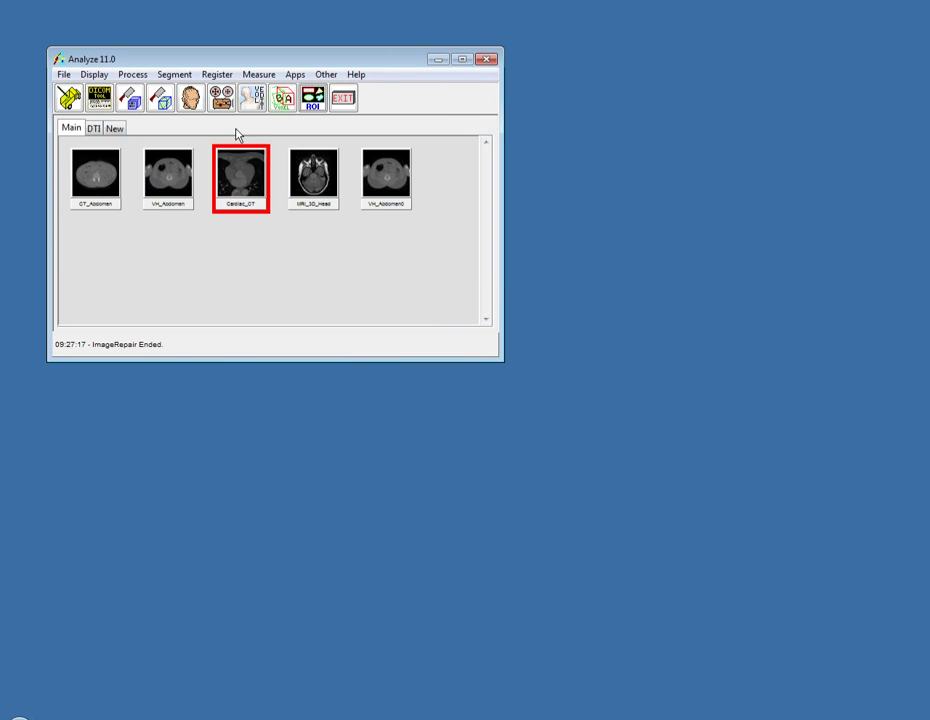
click(250, 104)
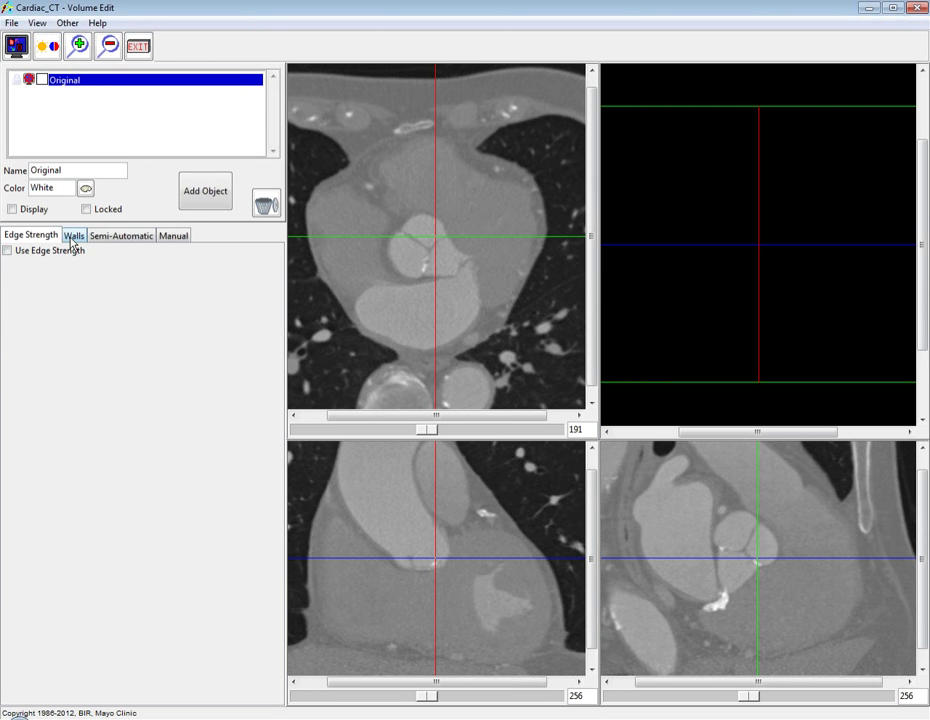
click(73, 239)
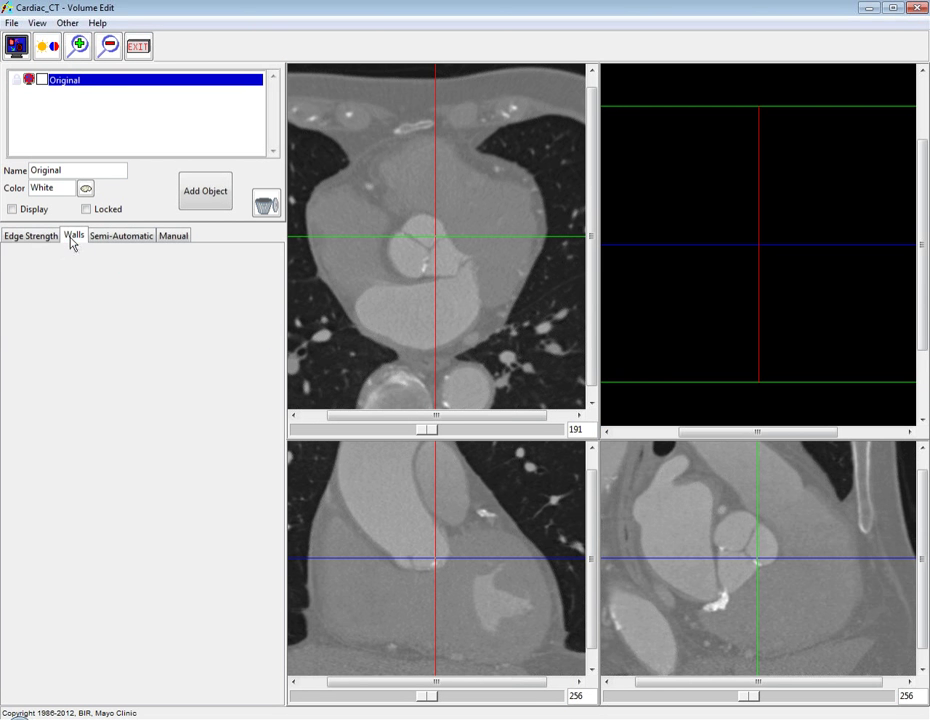
click(63, 252)
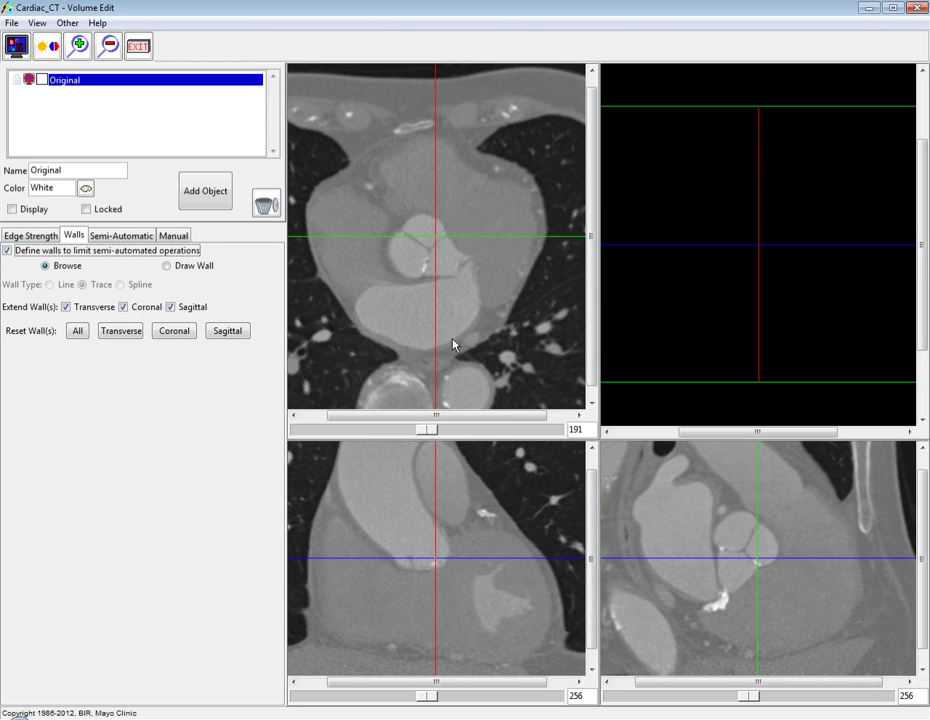
click(178, 267)
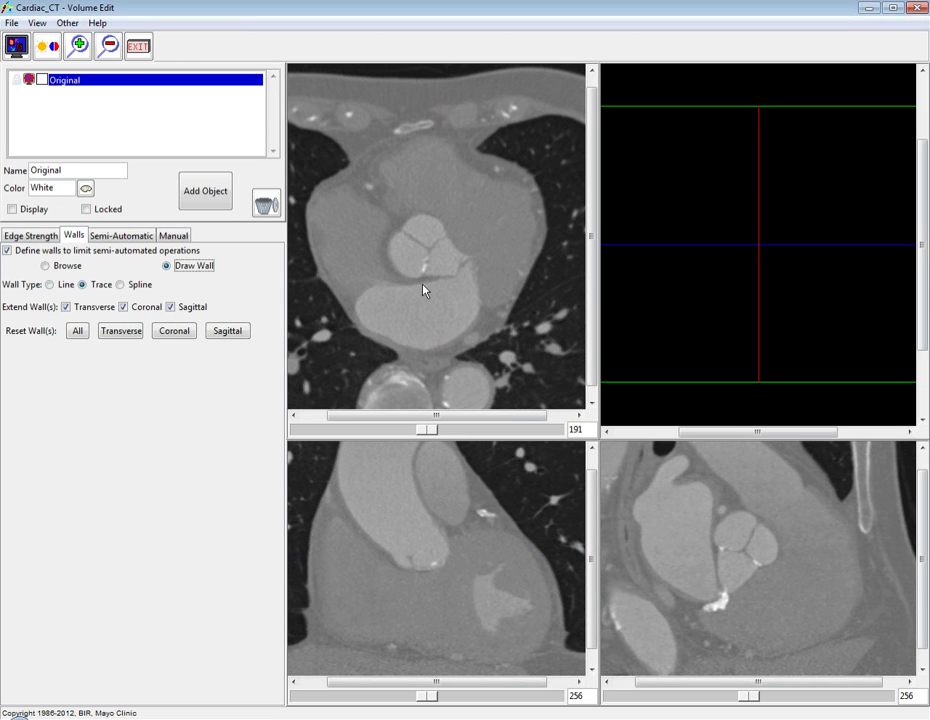
- Trace walls by the aortic root on transverse slice 191 and coronal slice 256, and reset the transverse wall
drag(424, 287, 498, 245)
drag(401, 568, 473, 553)
click(141, 343)
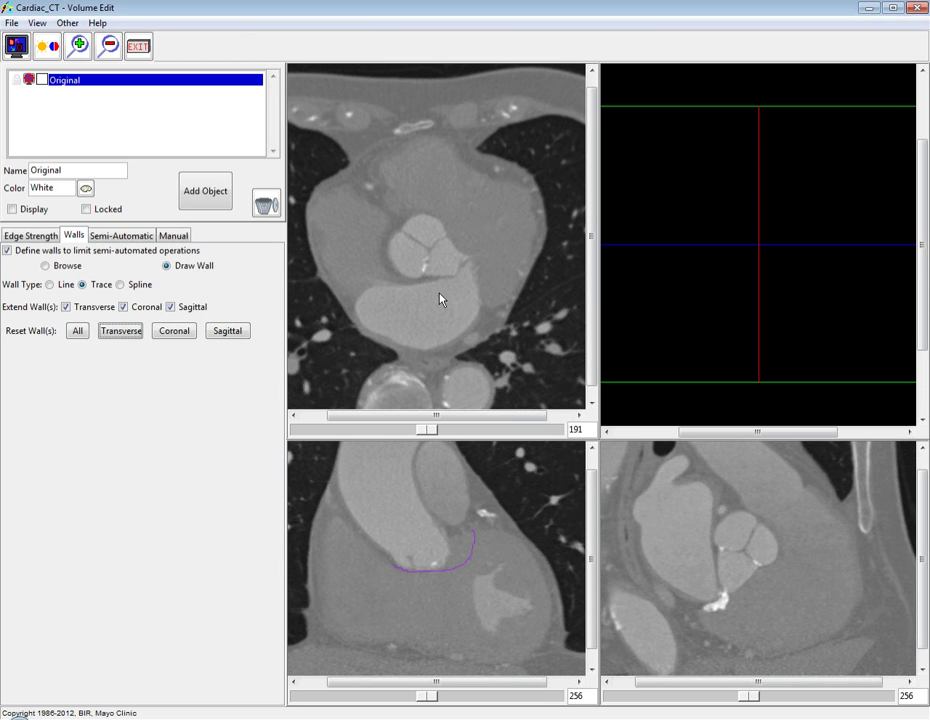
- Trace transverse walls between the aortic root and the chamber below it on slices 191 and 219
drag(421, 282, 478, 261)
drag(420, 420, 443, 424)
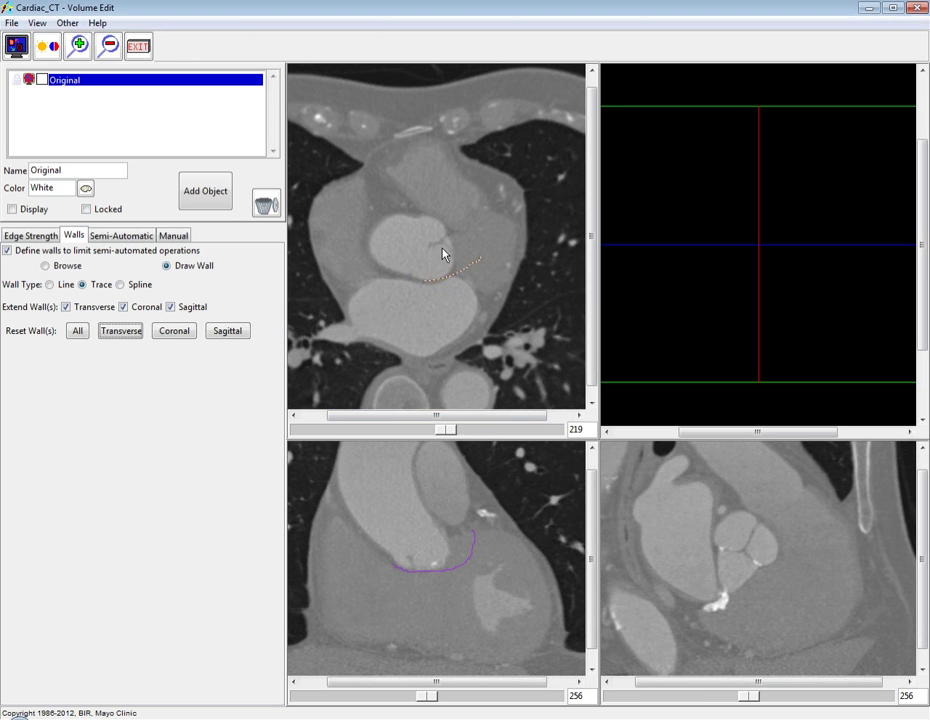
drag(433, 281, 474, 251)
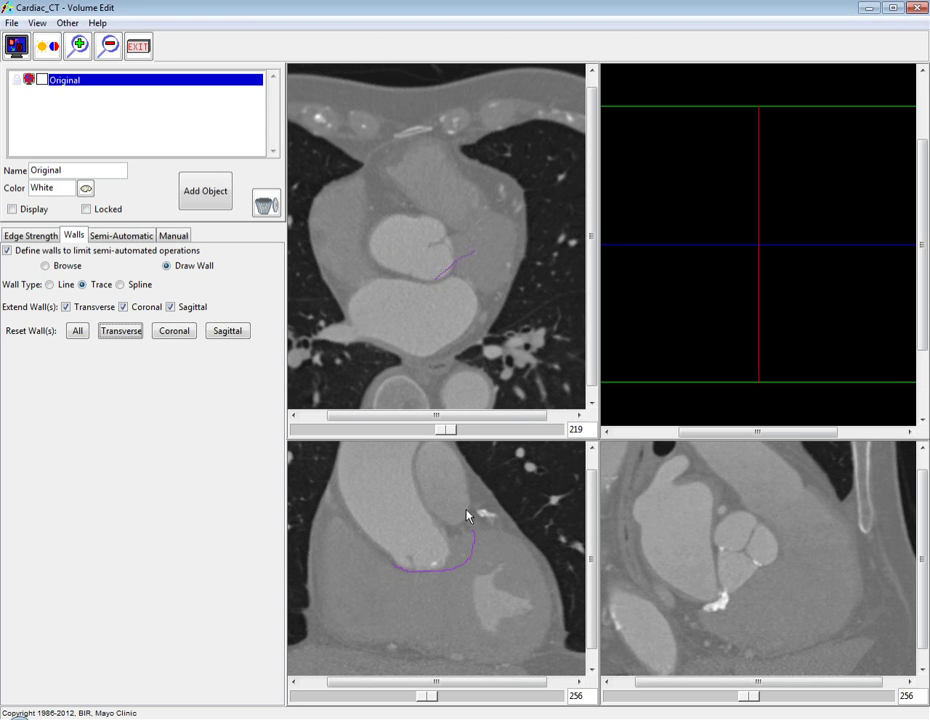